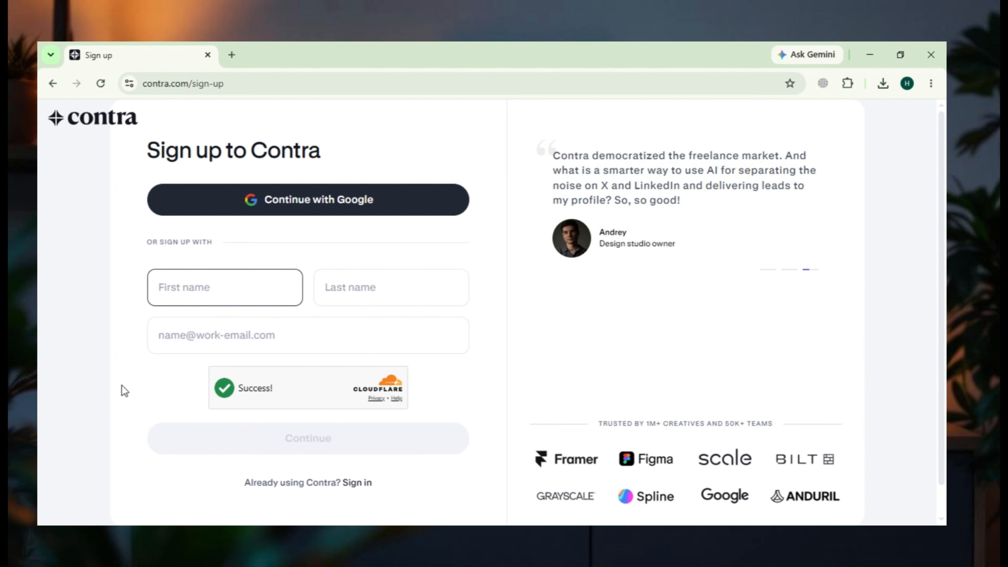
# - Sign up to Contra with a Google account and choose the account type for sharing work and earning
pyautogui.click(285, 201)
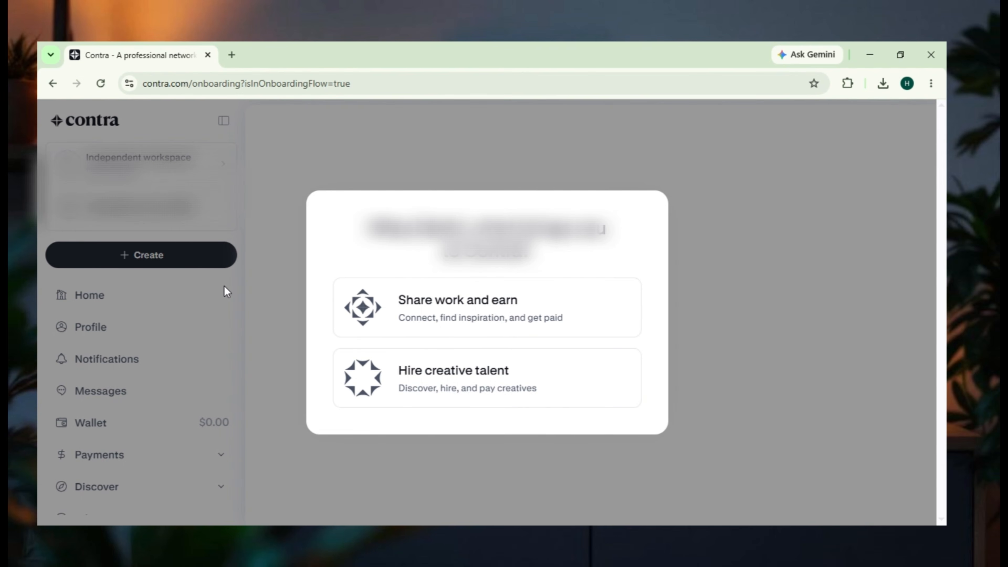
pyautogui.click(405, 332)
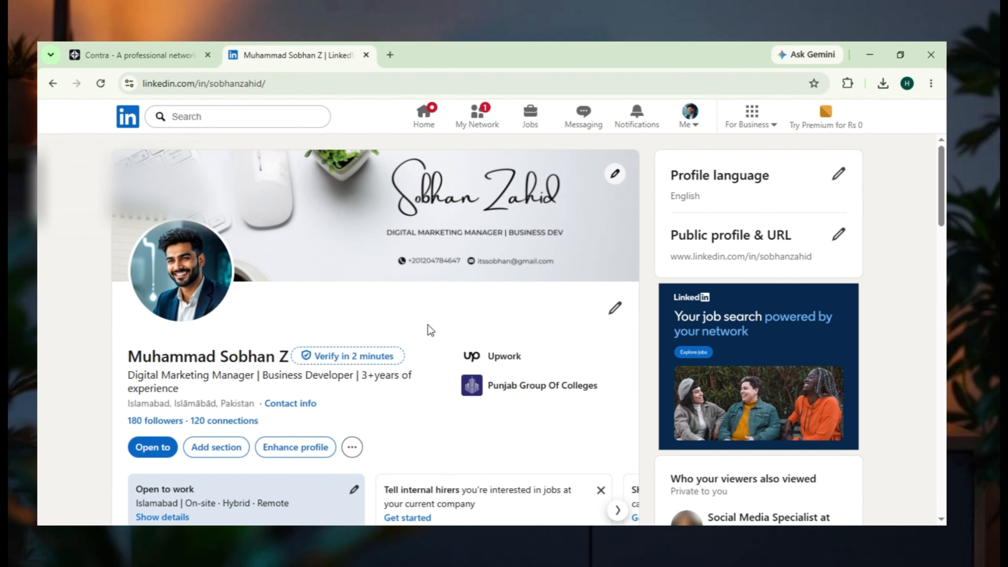
# - Fill in the first and last name on the account form, taking them from the LinkedIn profile
pyautogui.click(164, 43)
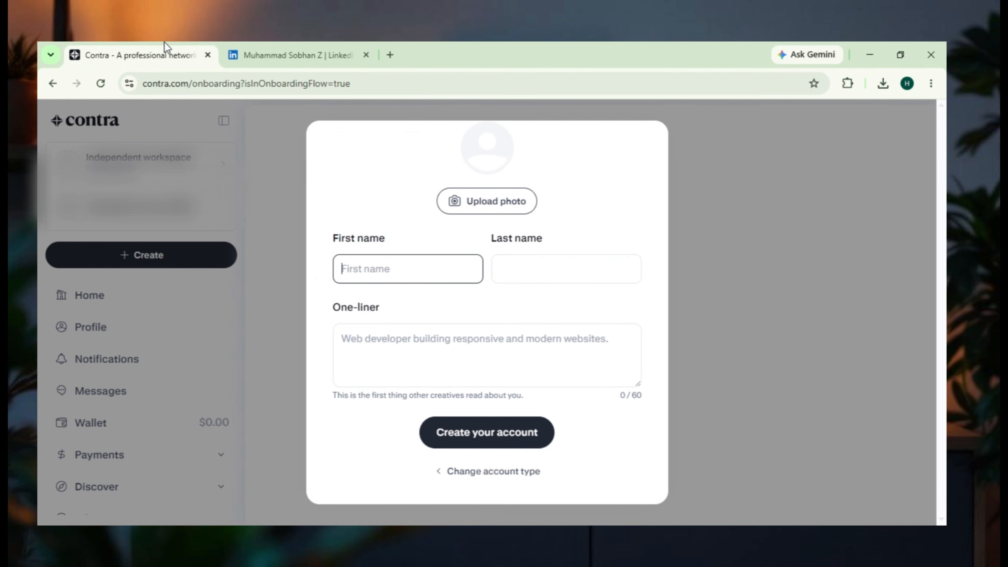
pyautogui.click(312, 46)
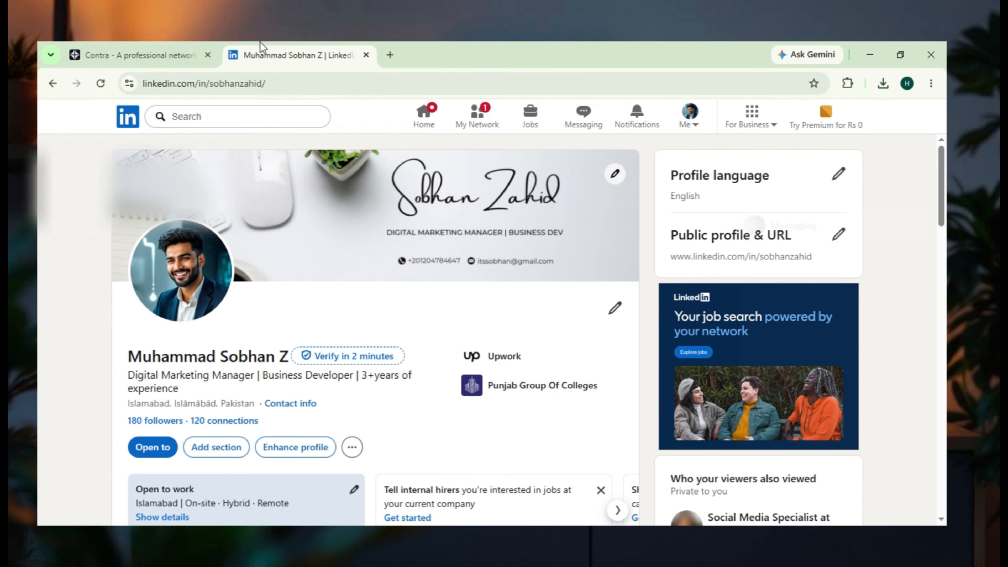
pyautogui.click(170, 44)
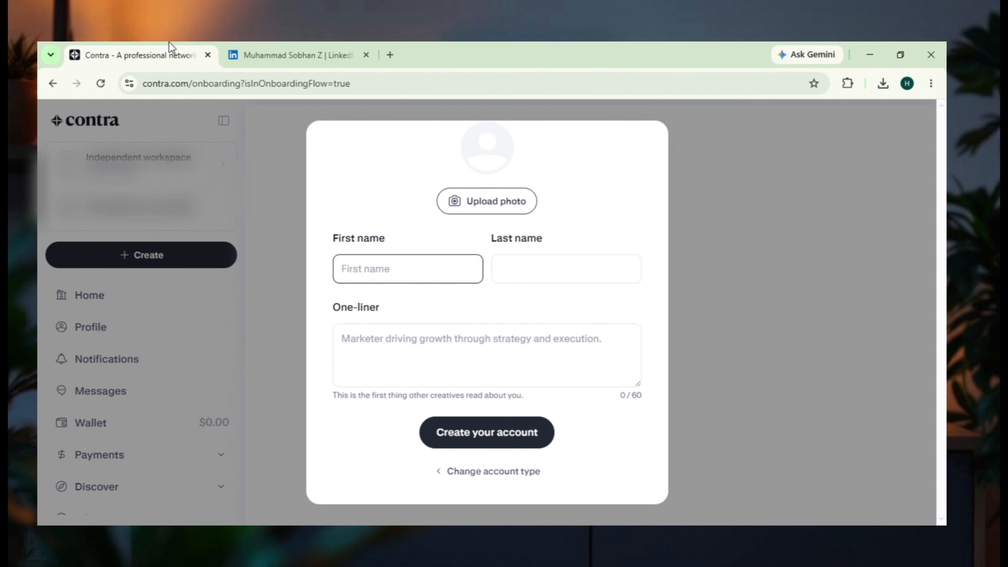
pyautogui.click(540, 268)
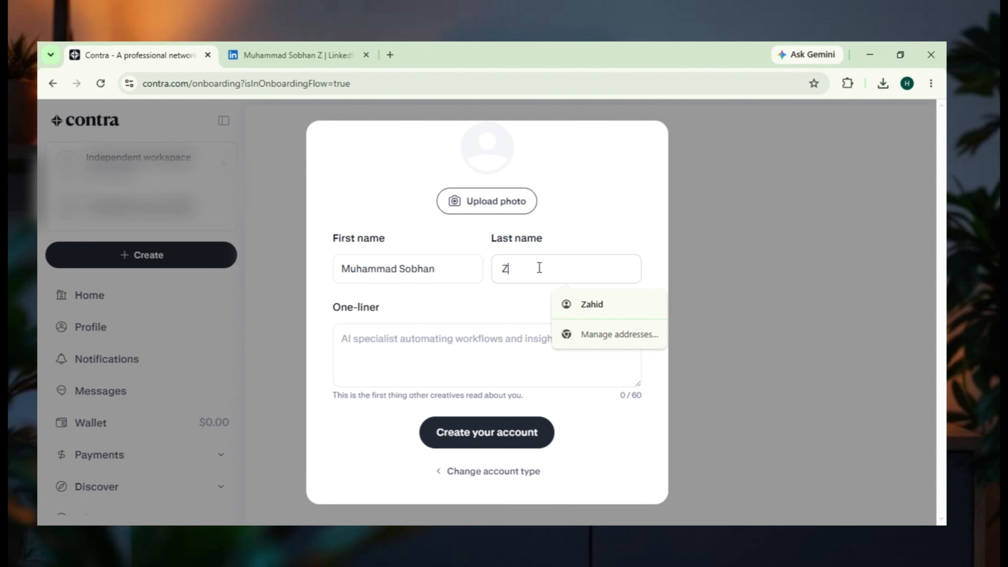
# - Set the one-liner to "Digital Marketing Manager | Business Developer" from the LinkedIn headline and create the account
pyautogui.click(412, 339)
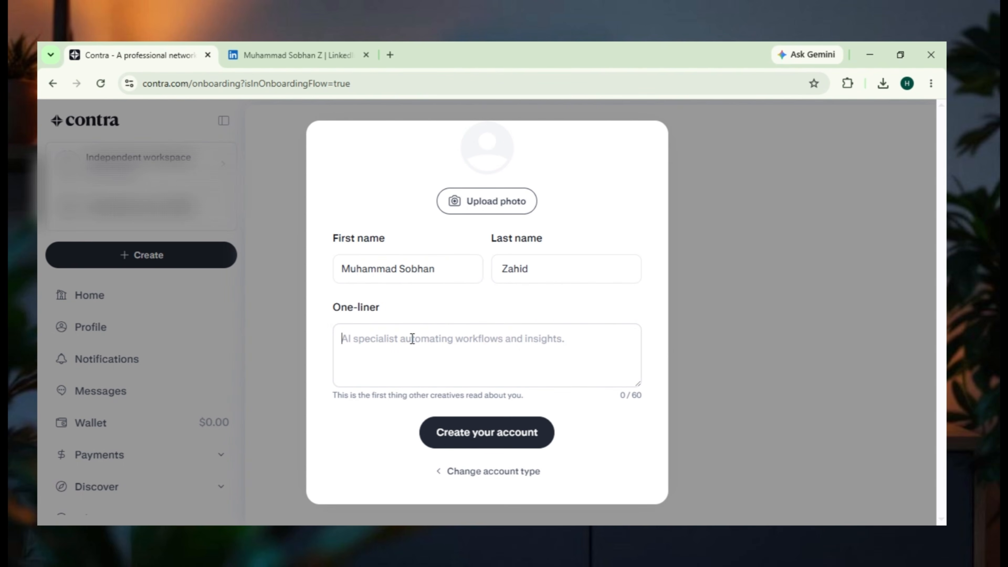
pyautogui.click(294, 55)
pyautogui.moveTo(189, 387); pyautogui.dragTo(121, 380)
pyautogui.hotkey('ctrl', 'c')
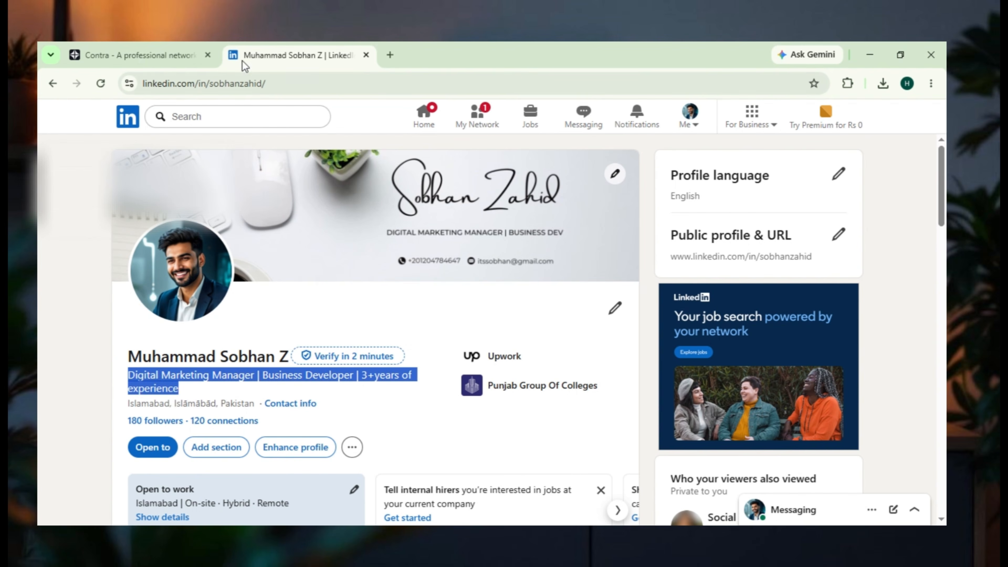
pyautogui.click(152, 51)
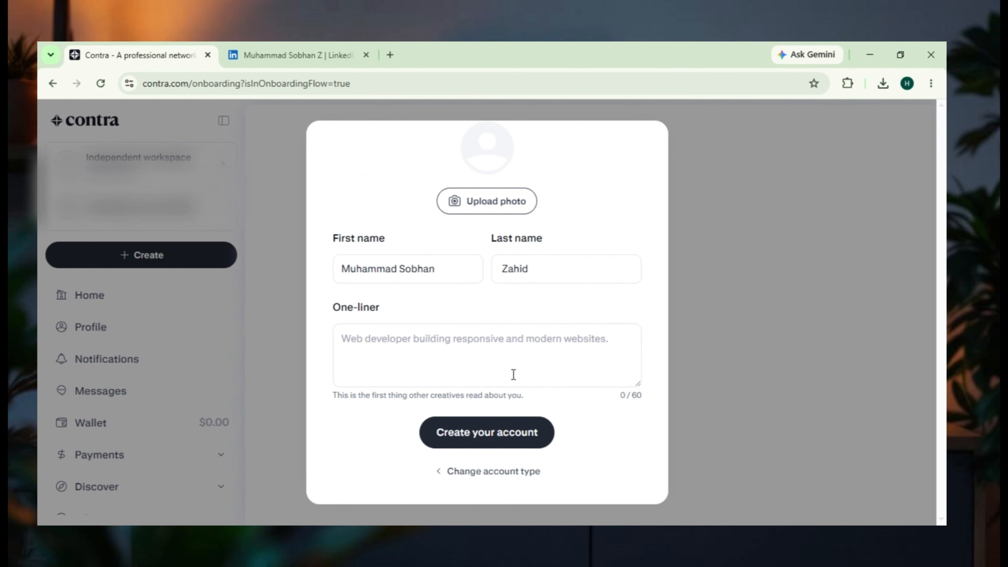
pyautogui.click(420, 350)
pyautogui.hotkey('ctrl', 'v')
pyautogui.press('BackSpace')
pyautogui.press('BackSpace')
pyautogui.press('BackSpace')
pyautogui.press('BackSpace')
pyautogui.press('BackSpace')
pyautogui.press('BackSpace')
pyautogui.press('BackSpace')
pyautogui.press('BackSpace')
pyautogui.press('BackSpace')
pyautogui.press('BackSpace')
pyautogui.press('BackSpace')
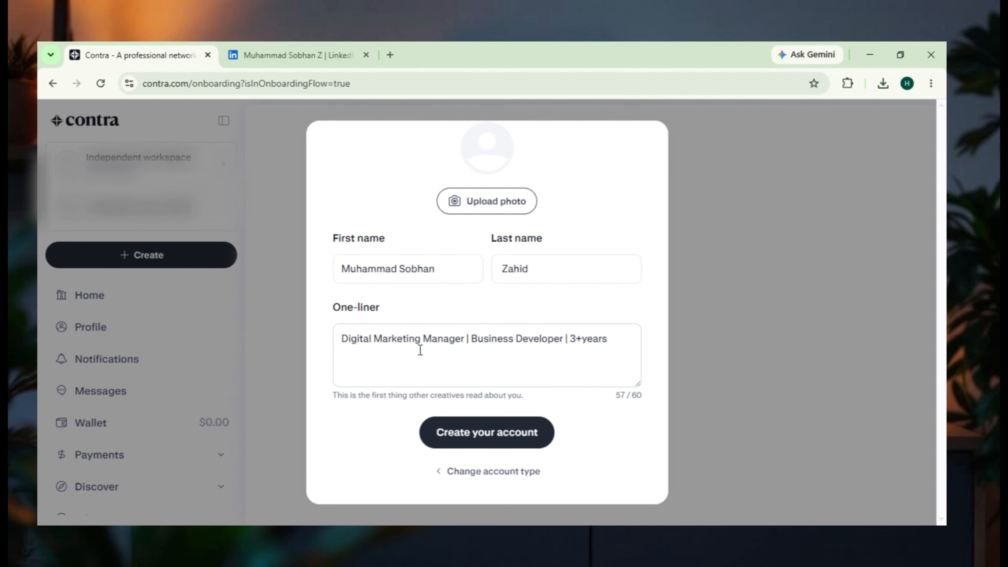
pyautogui.press('BackSpace')
pyautogui.press('BackSpace')
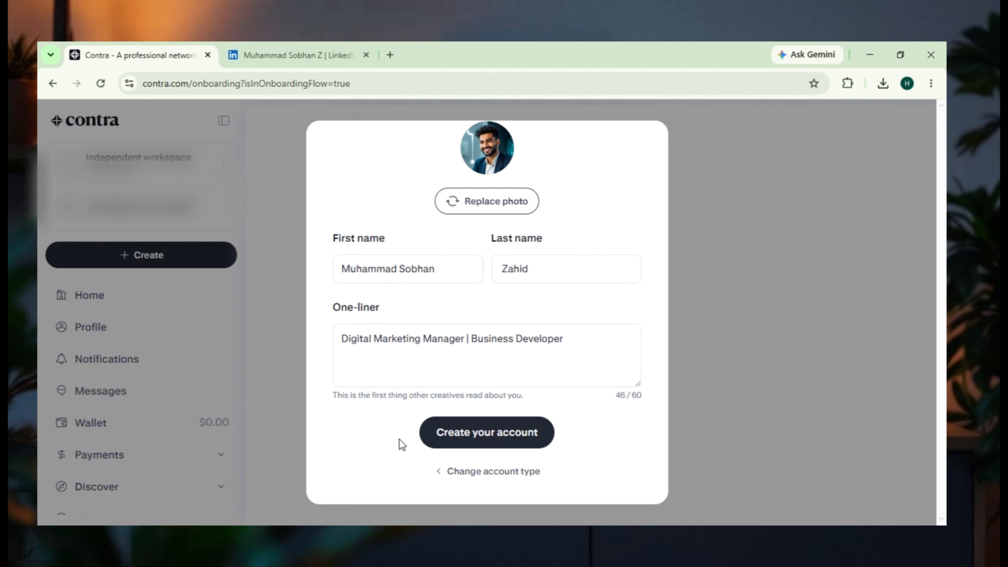
pyautogui.click(463, 435)
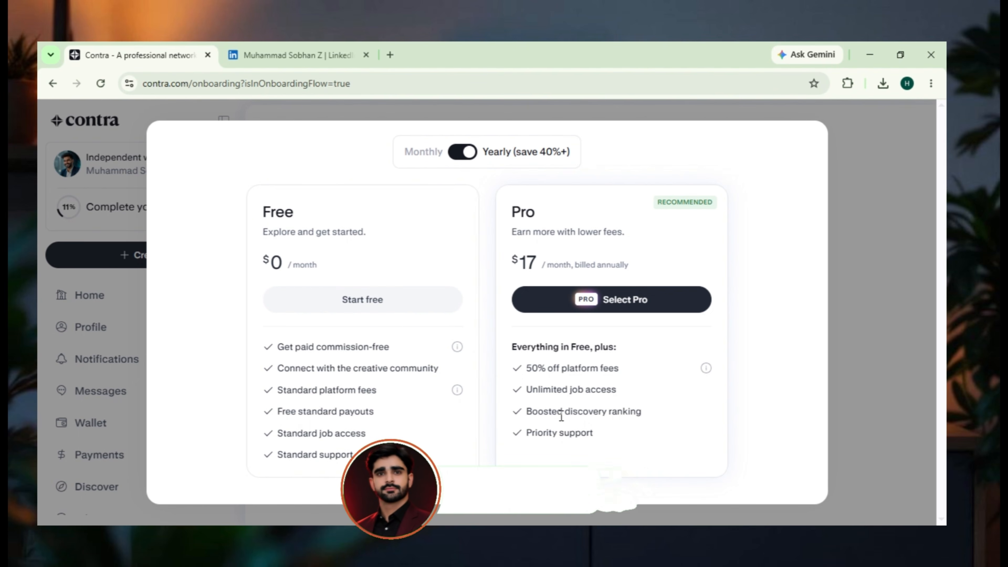
# - Examine the benefits listed for the Pro plan, including the boosted discovery ranking
pyautogui.moveTo(526, 413); pyautogui.dragTo(643, 410)
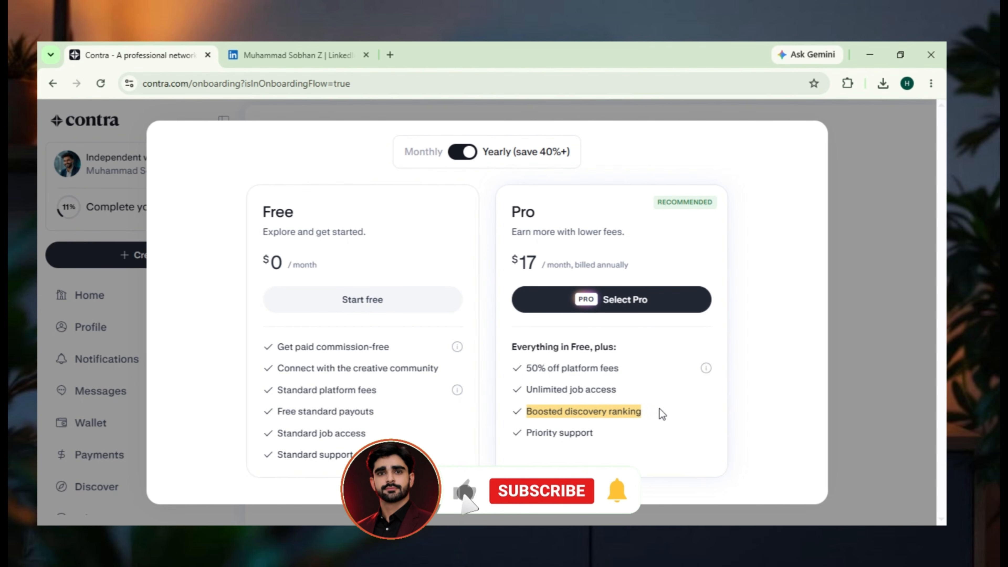
pyautogui.moveTo(594, 437); pyautogui.dragTo(512, 358)
pyautogui.click(689, 227)
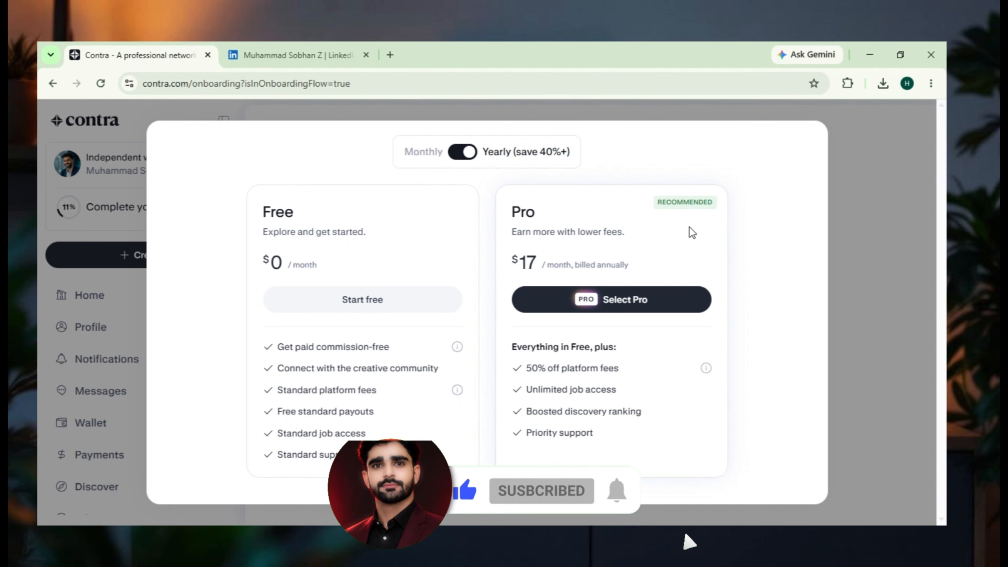
# - Search Google for "17 usd to pkr" and examine the converted amount
pyautogui.write('17 usd to pkr')
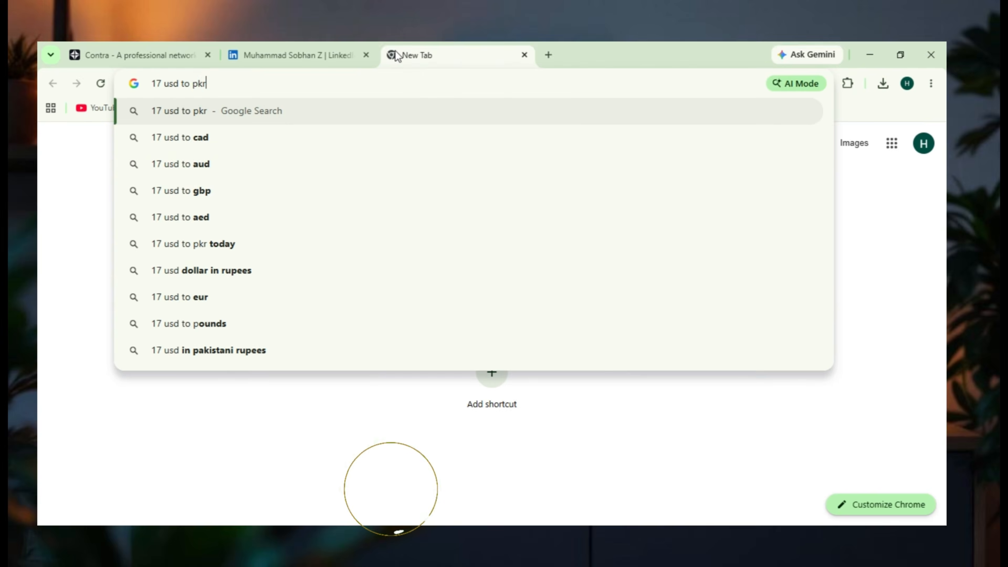
pyautogui.press('Return')
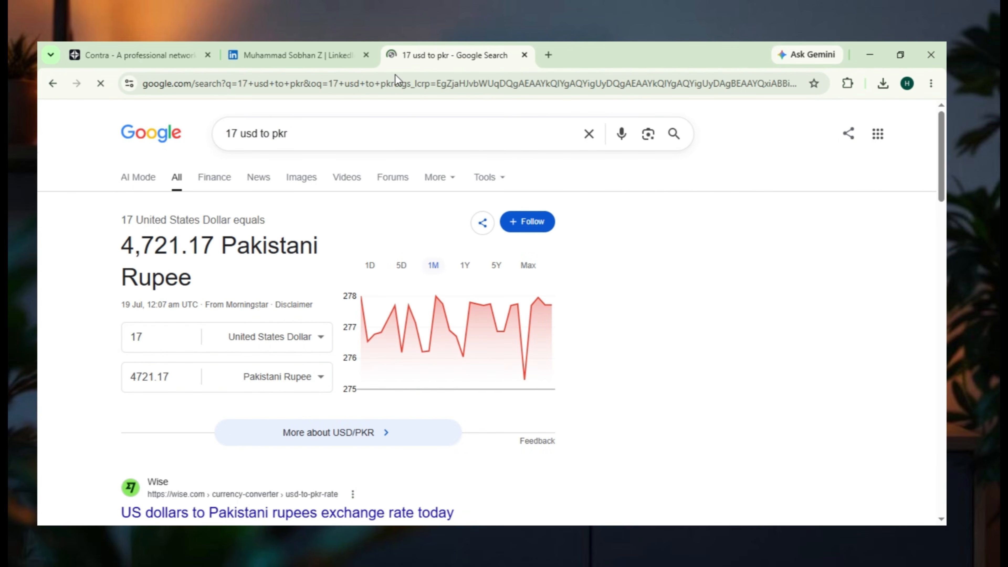
pyautogui.moveTo(119, 243); pyautogui.dragTo(185, 246)
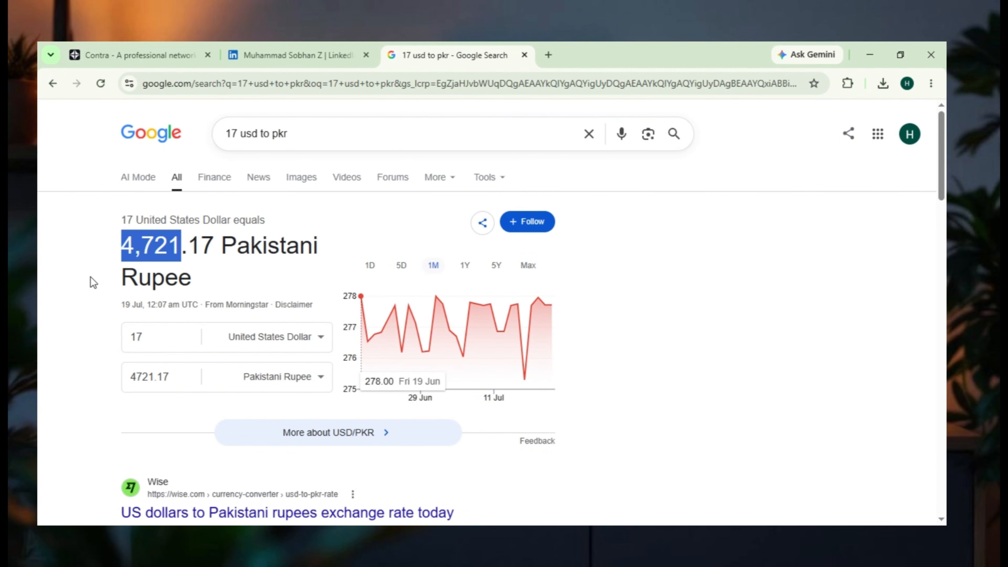
pyautogui.click(89, 262)
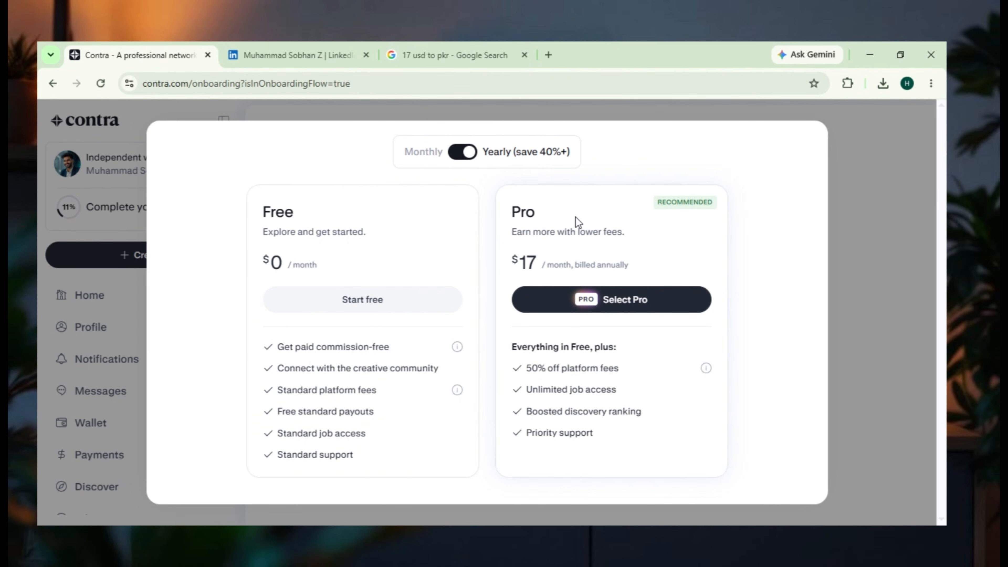
# - Start with the Free plan and save all ten suggested topics, such as Digital Marketing and Facebook Business Manager, as interests
pyautogui.click(345, 301)
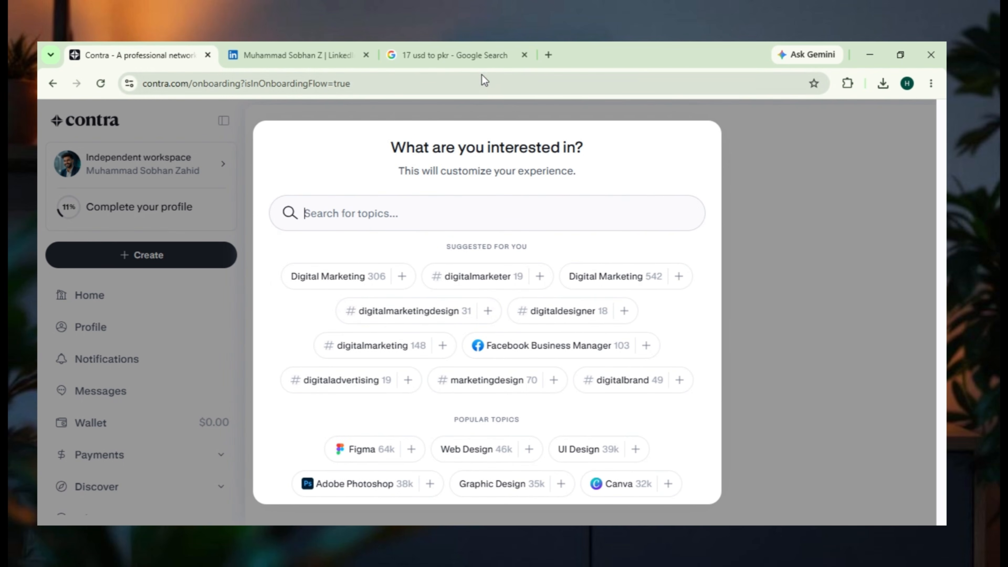
pyautogui.click(524, 55)
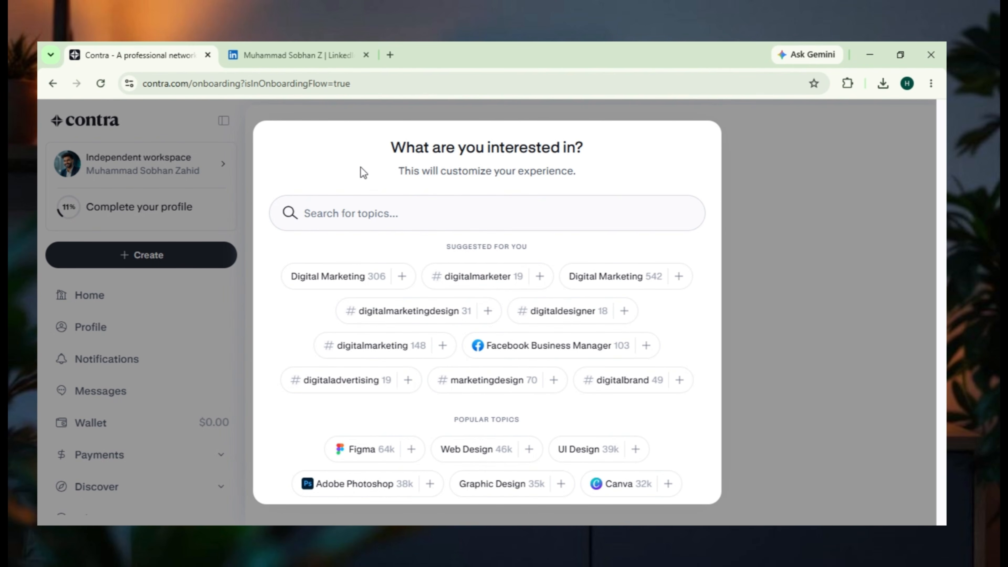
pyautogui.click(402, 277)
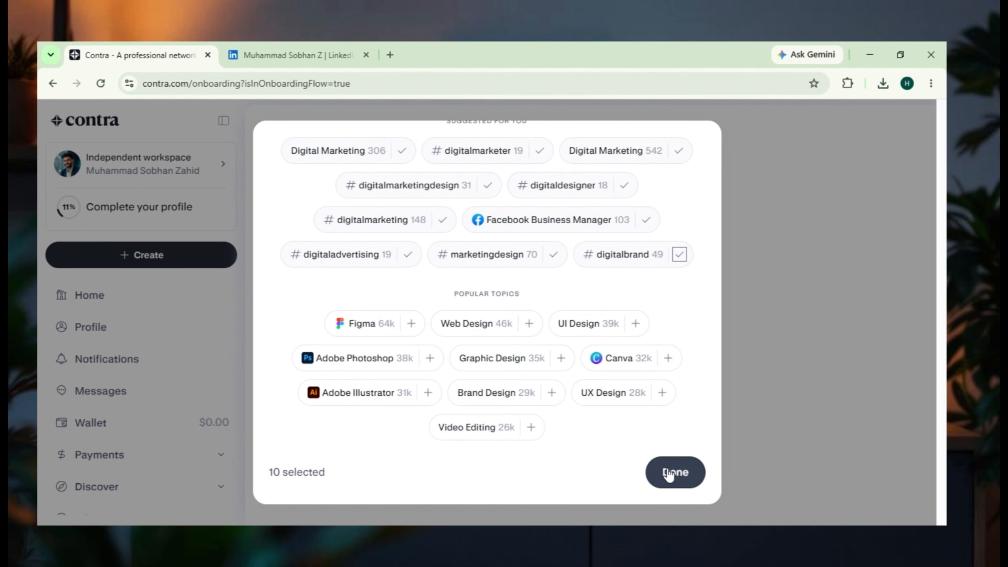
pyautogui.click(671, 474)
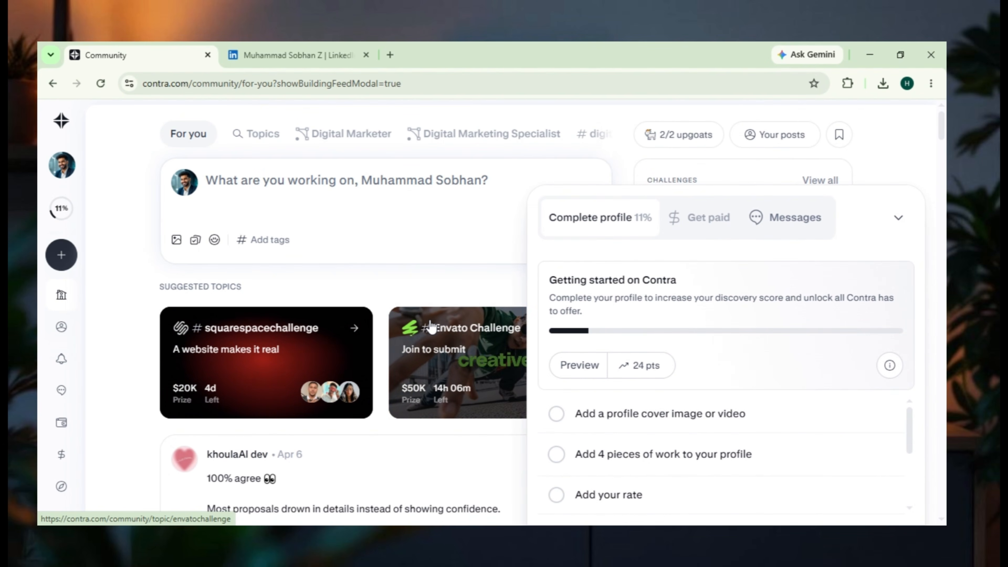
# - Collapse the profile completion checklist and look through the posts in the For you community feed
pyautogui.click(897, 215)
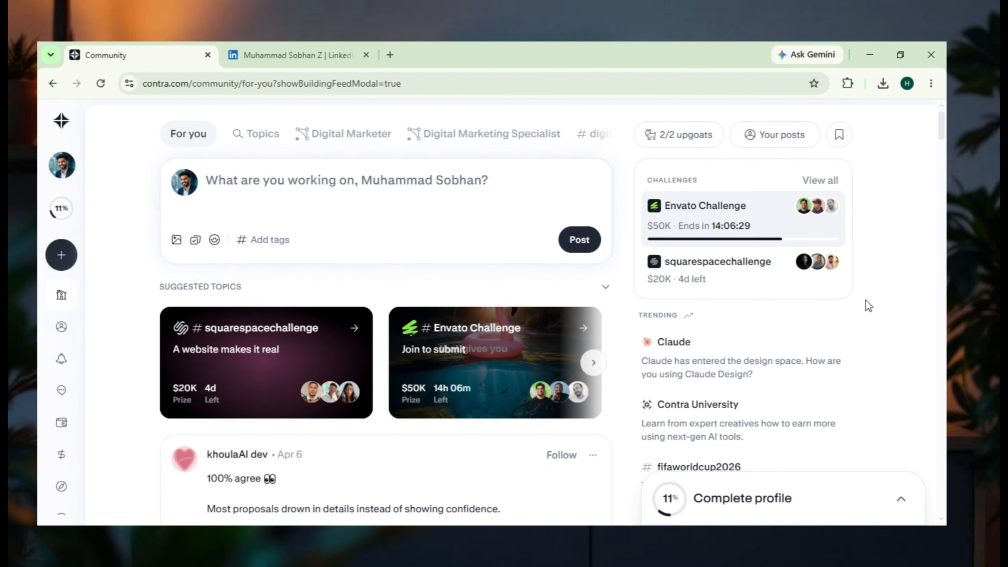
pyautogui.scroll(-3, 868, 305)
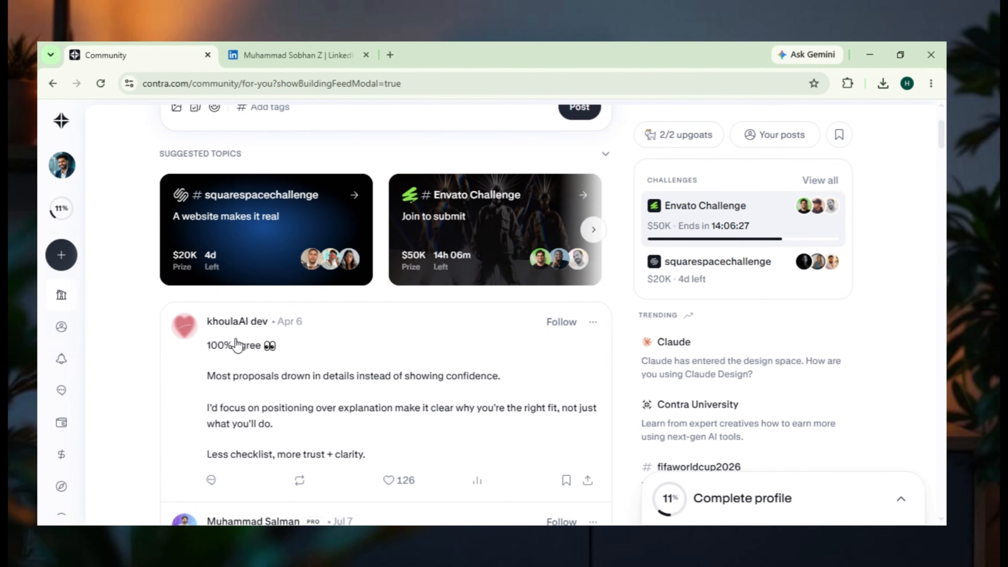
pyautogui.scroll(3, 218, 381)
pyautogui.scroll(-6, 227, 374)
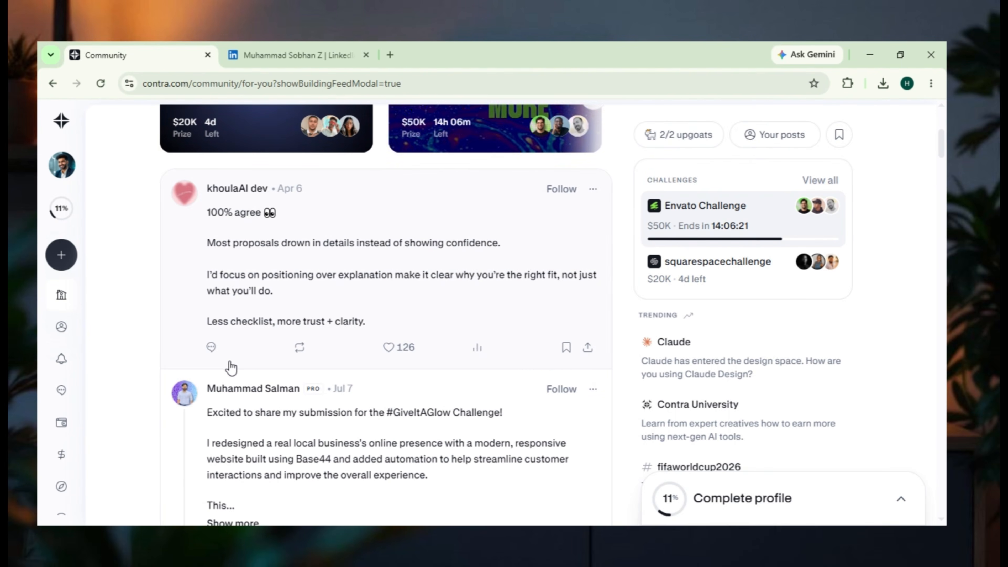
pyautogui.scroll(-10, 231, 367)
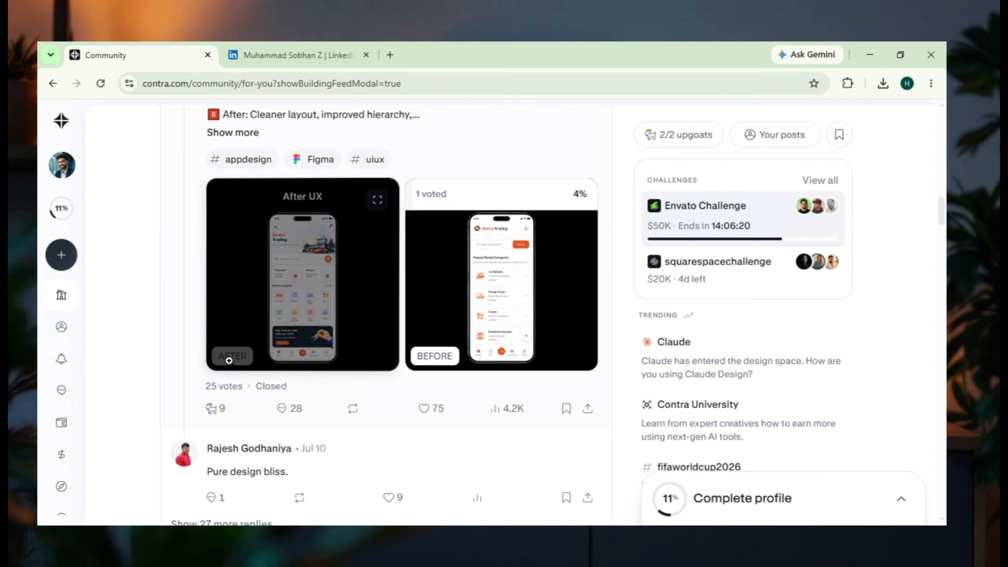
pyautogui.scroll(-20, 230, 363)
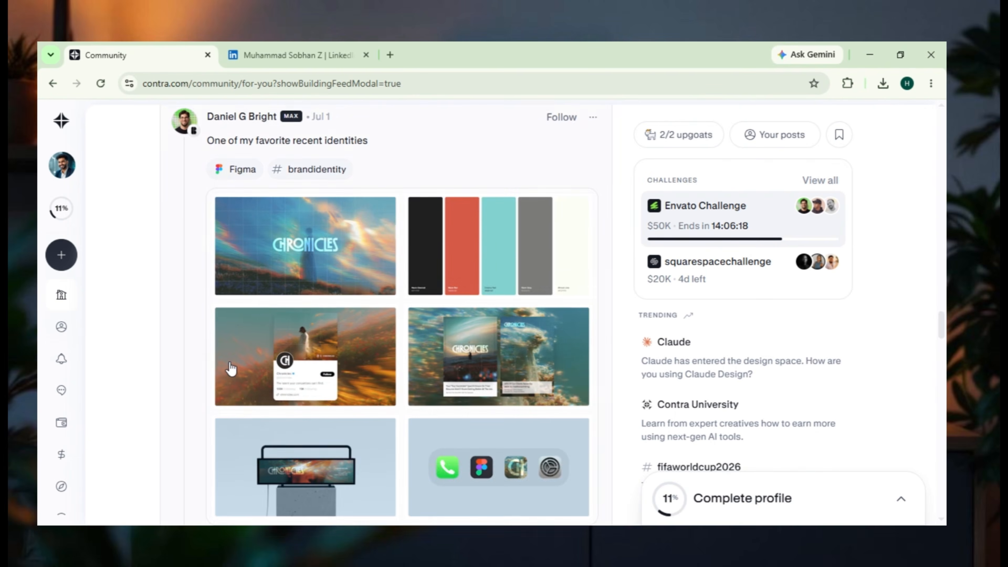
pyautogui.scroll(10, 231, 369)
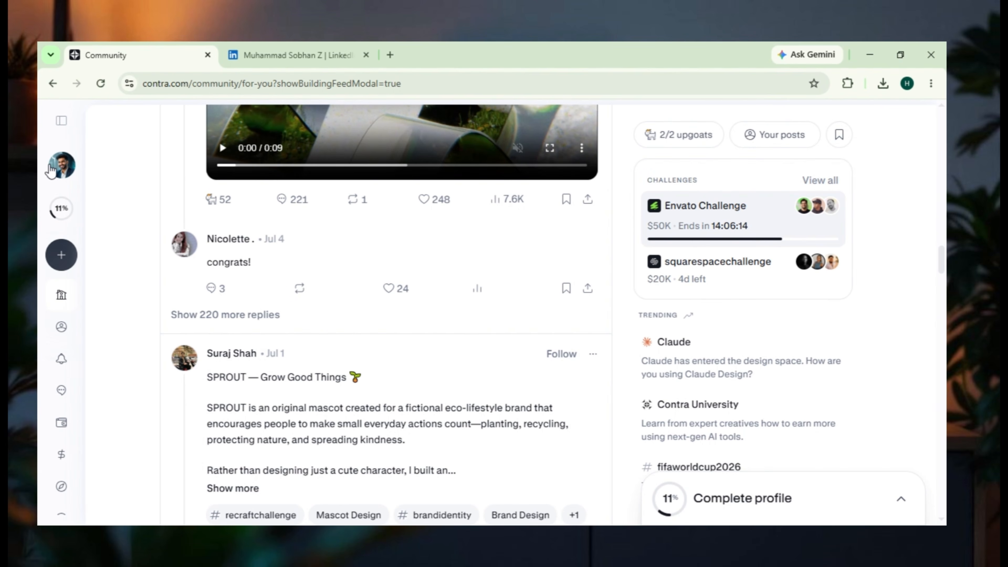
# - Expand the collapsed navigation and open the account's own profile page
pyautogui.click(62, 120)
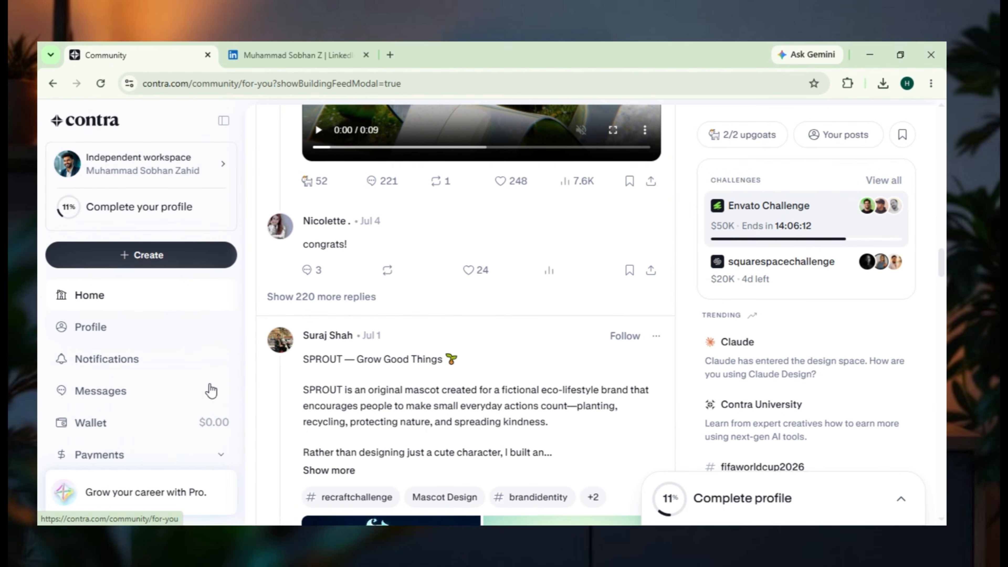
pyautogui.click(154, 210)
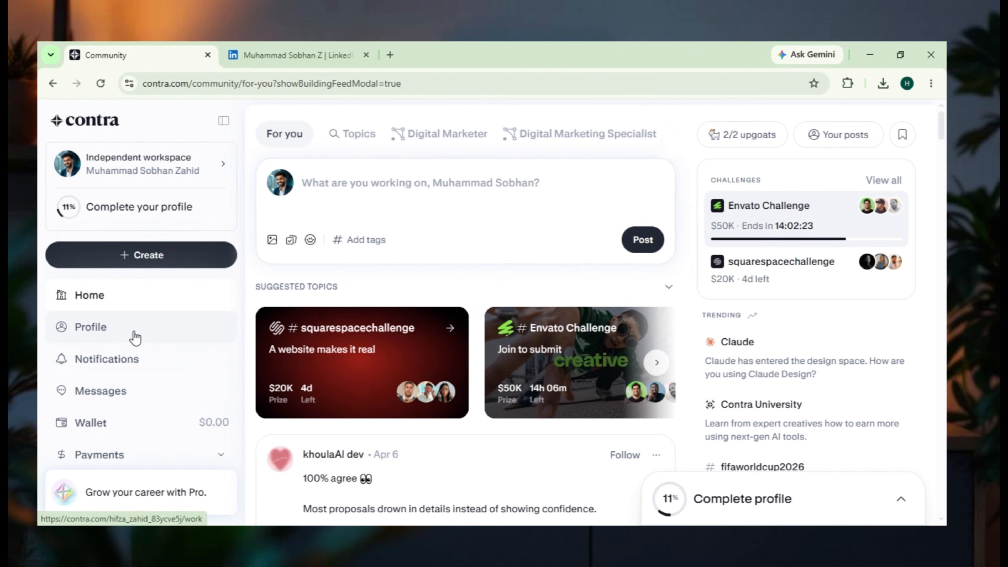
pyautogui.click(135, 338)
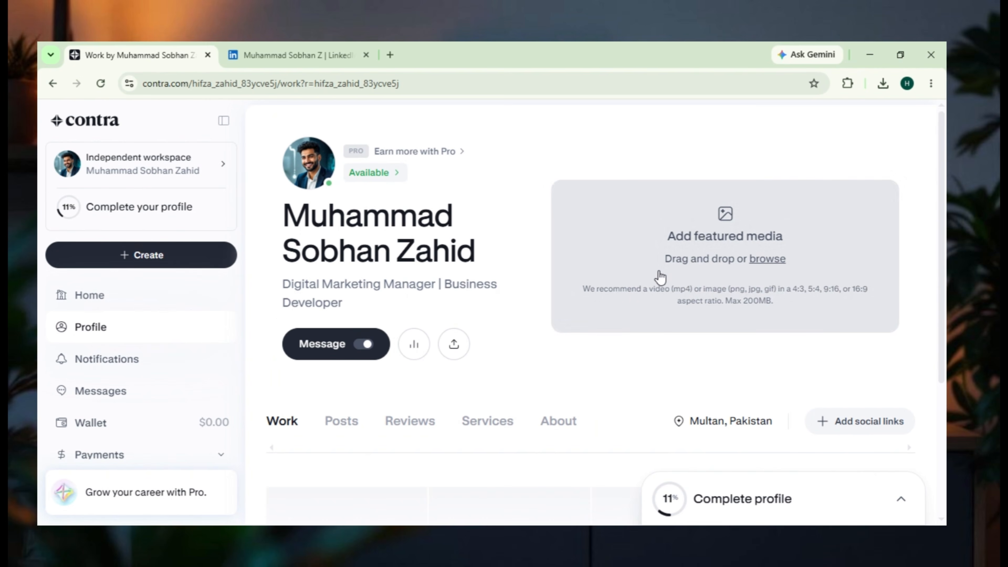
# - Start a new work item on the profile and upload the 200K+ LinkedIn Content Performance image
pyautogui.moveTo(404, 152)
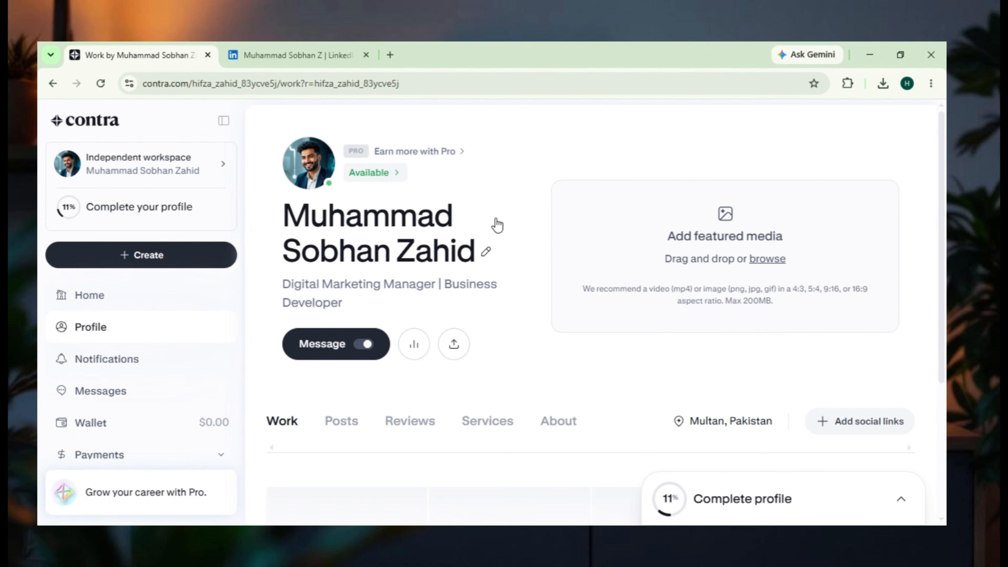
pyautogui.scroll(-3, 497, 225)
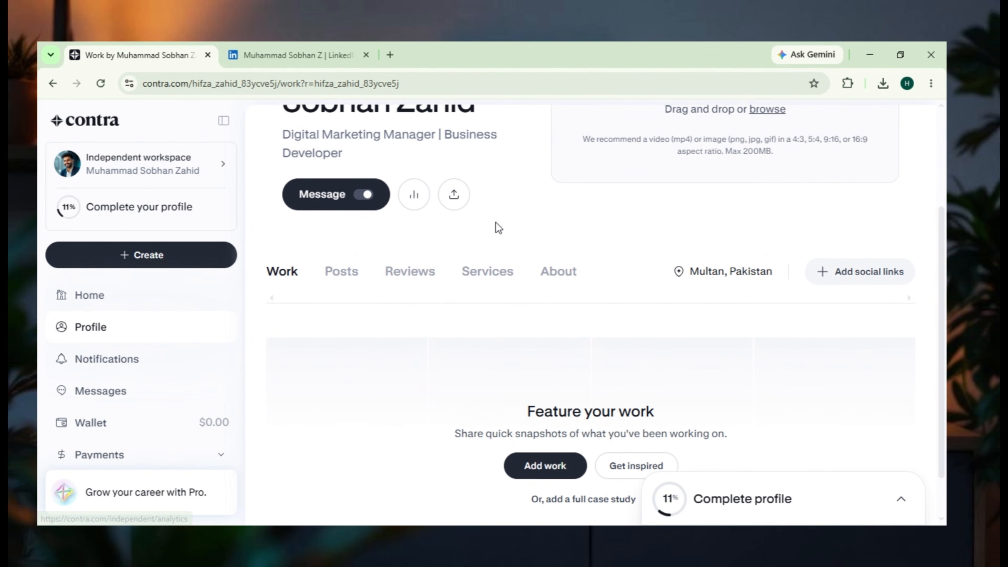
pyautogui.scroll(-1, 498, 227)
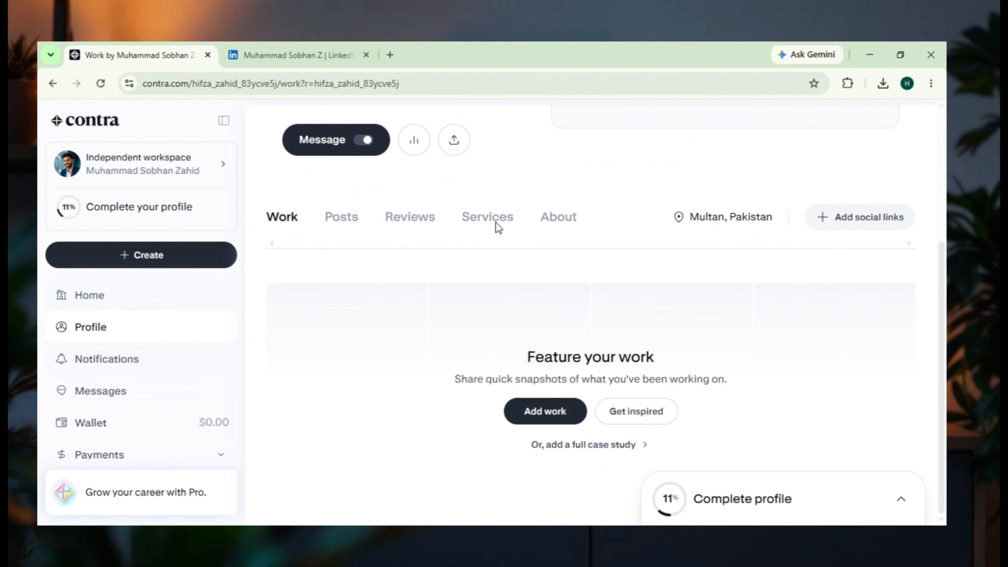
pyautogui.click(541, 413)
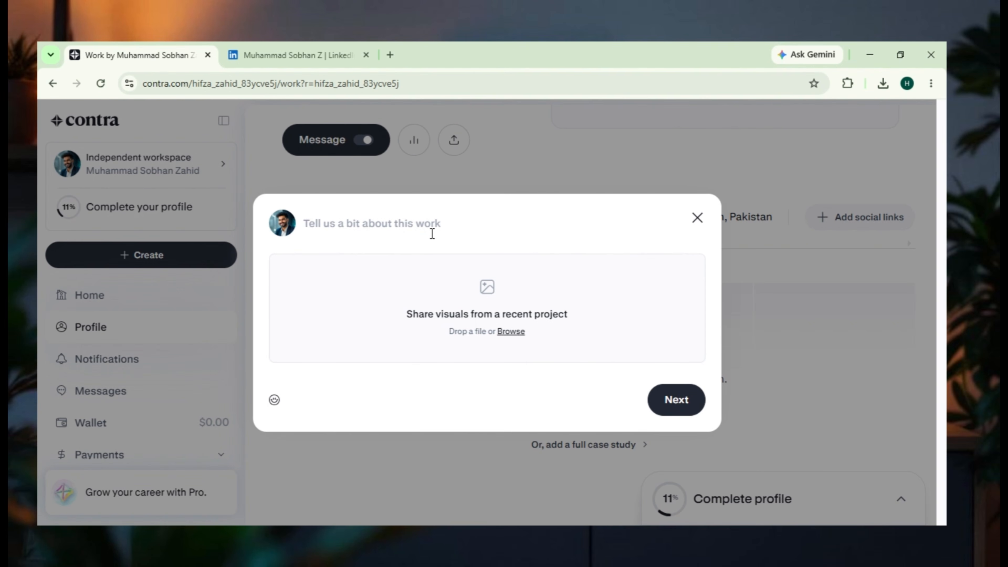
pyautogui.click(512, 332)
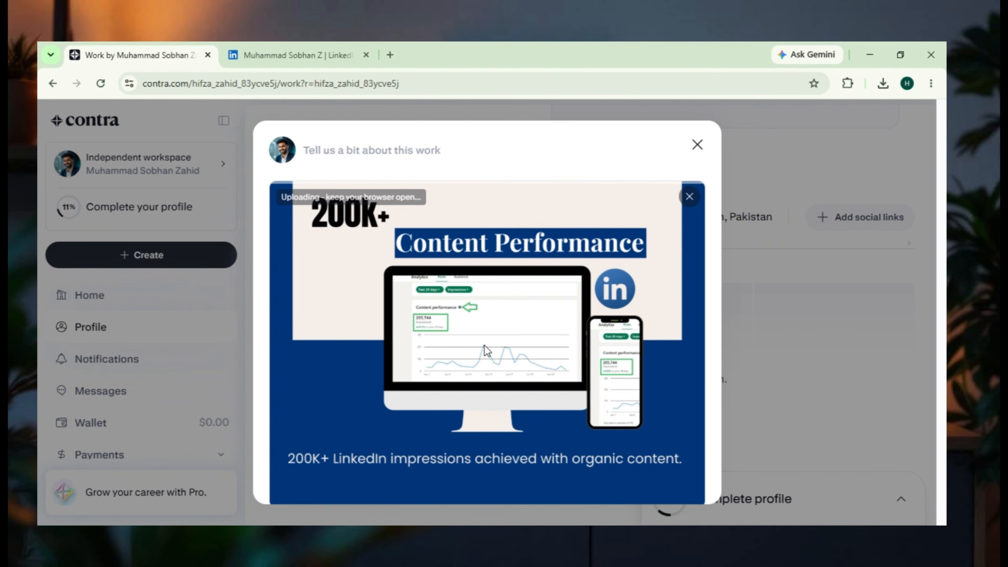
pyautogui.scroll(-2, 484, 349)
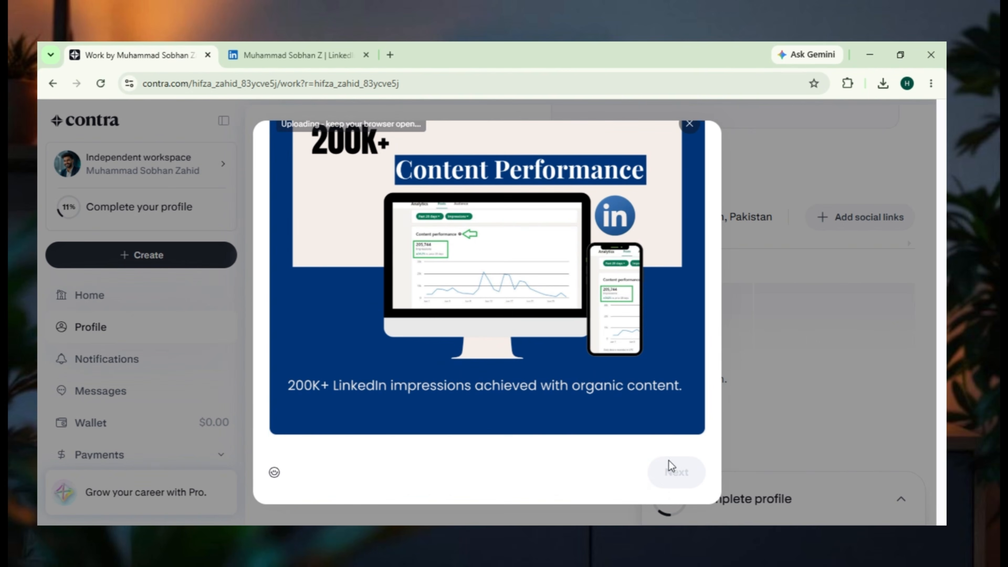
# - Describe the uploaded work as "LinkedIn Content Performance" and continue to its profile feature details
pyautogui.scroll(2, 622, 373)
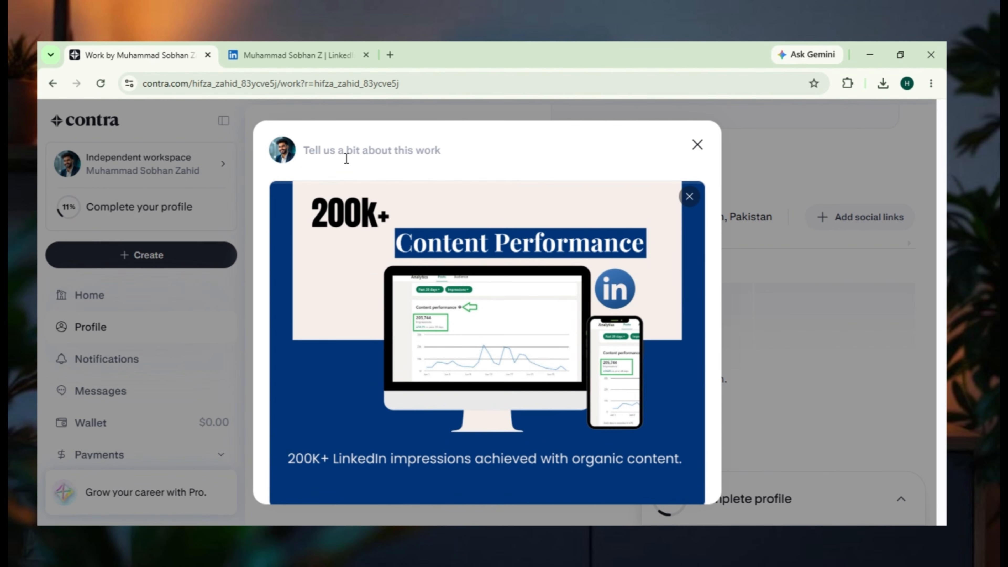
pyautogui.click(346, 151)
pyautogui.write('LinkedIn Content Performance')
pyautogui.scroll(-2, 497, 167)
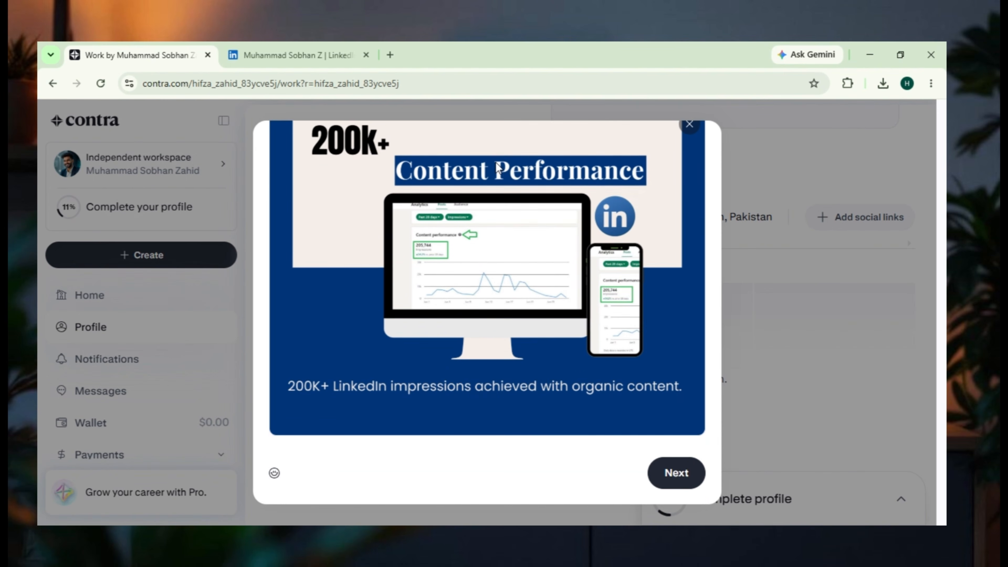
pyautogui.click(679, 469)
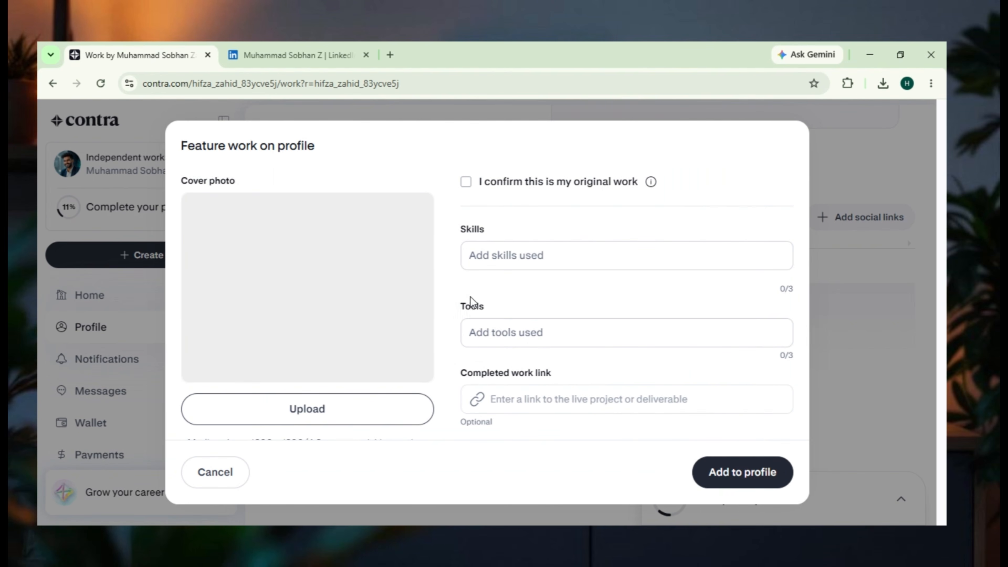
# - Add the skills Content Research, SEO Specialist and Social Media Manager to the featured work
pyautogui.click(534, 255)
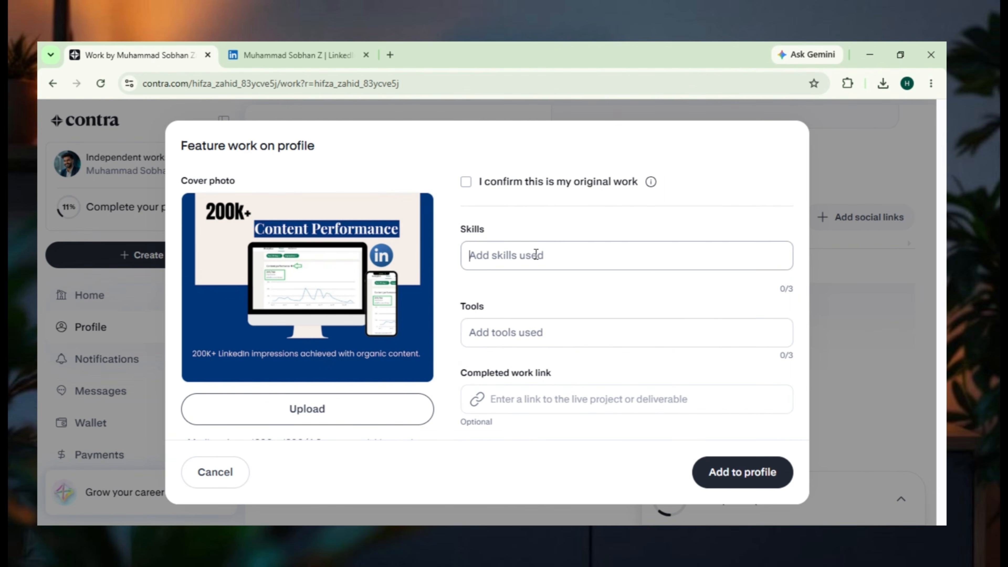
pyautogui.write('content')
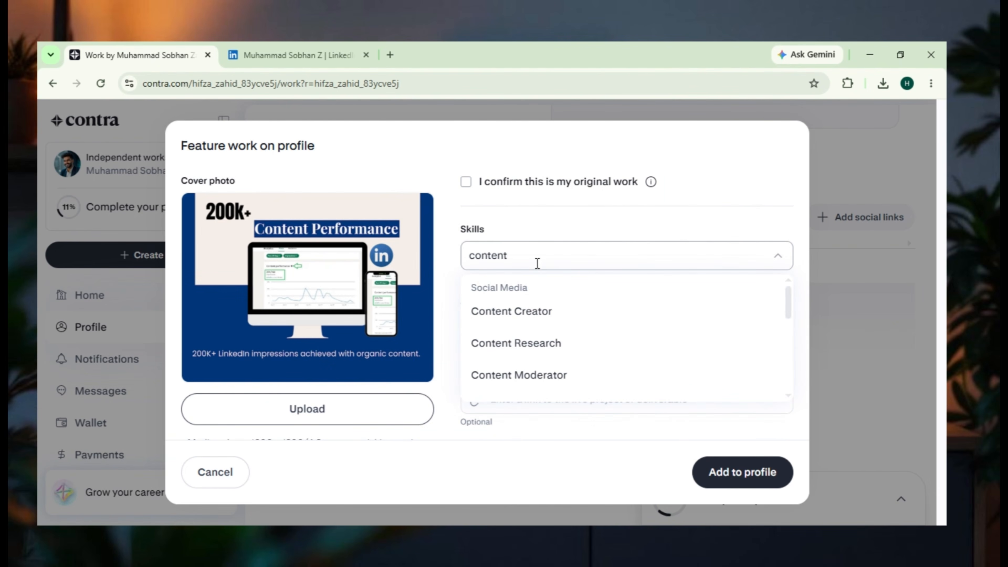
pyautogui.click(534, 343)
pyautogui.write('seo')
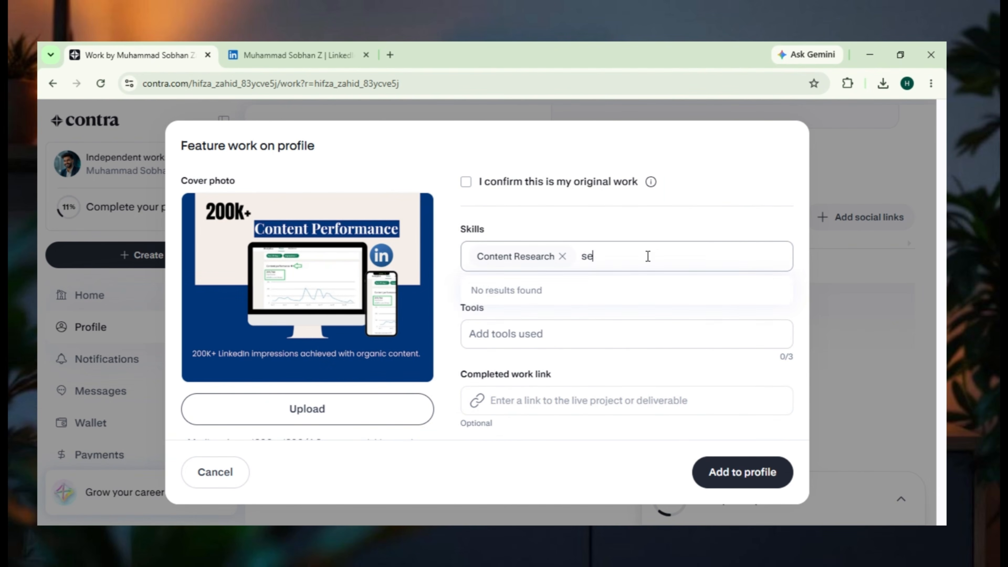
pyautogui.click(694, 259)
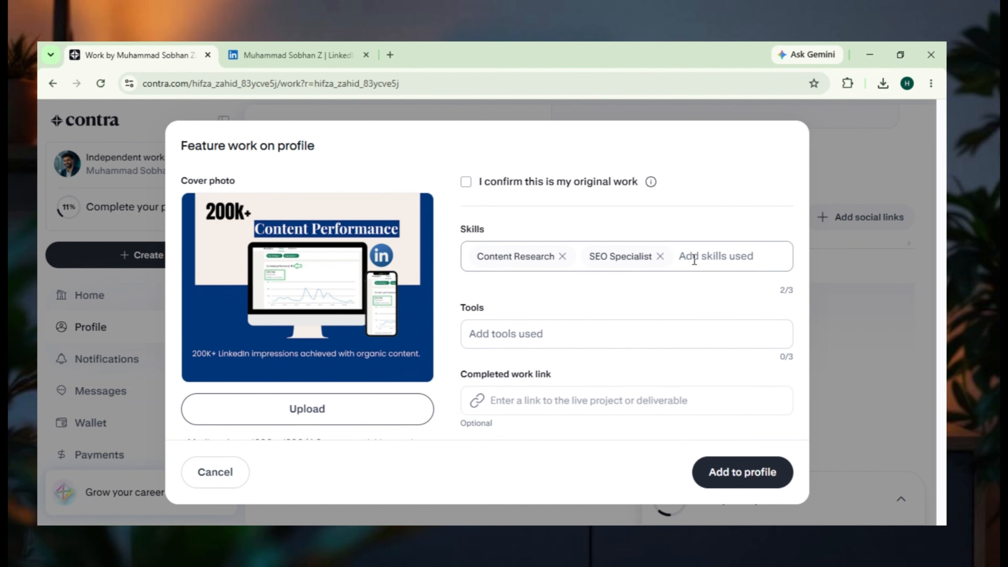
pyautogui.write('social media')
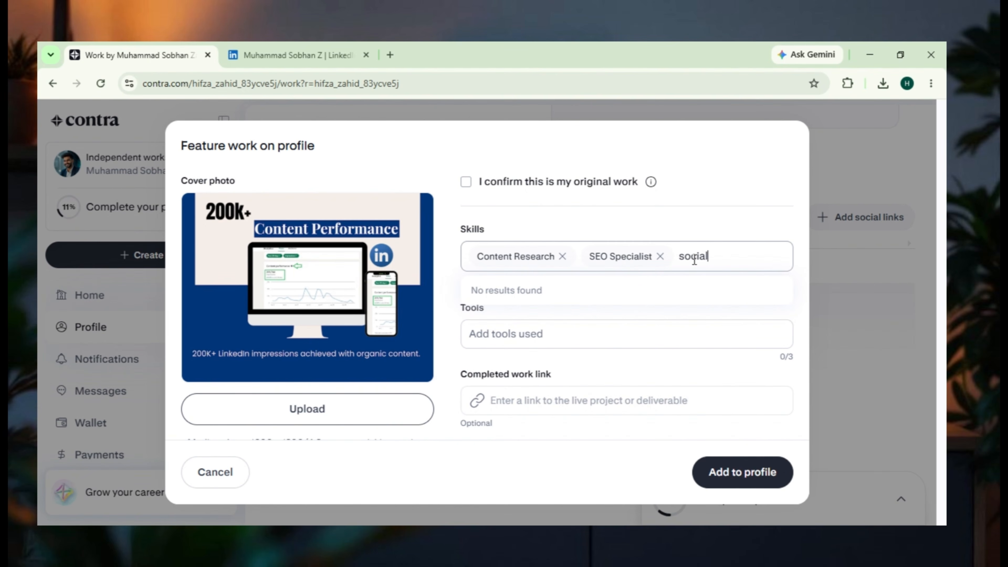
pyautogui.click(669, 313)
# - Add Buffer and ChatGPT as the tools used for the featured work
pyautogui.click(521, 357)
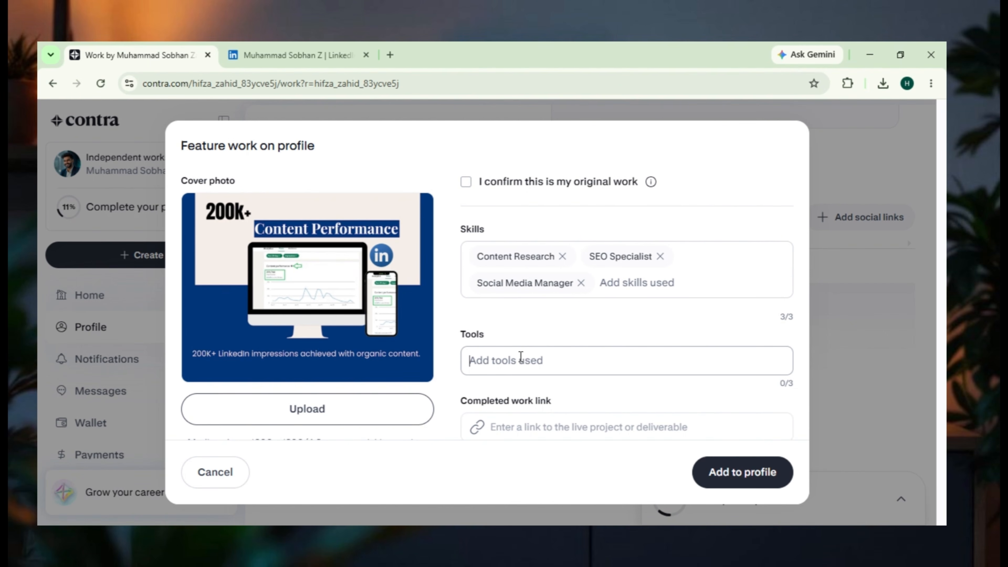
pyautogui.scroll(-2, 521, 357)
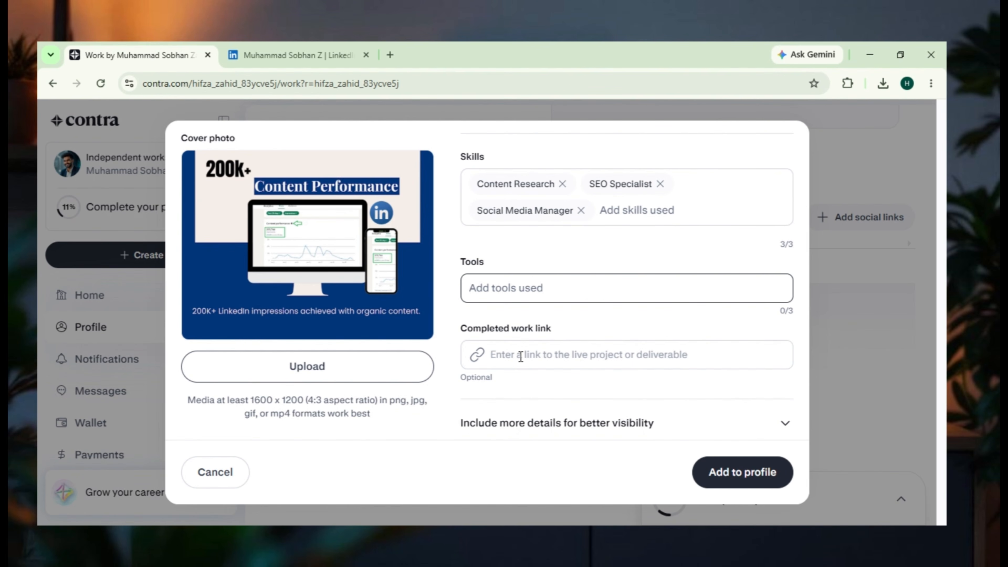
pyautogui.write('Buff')
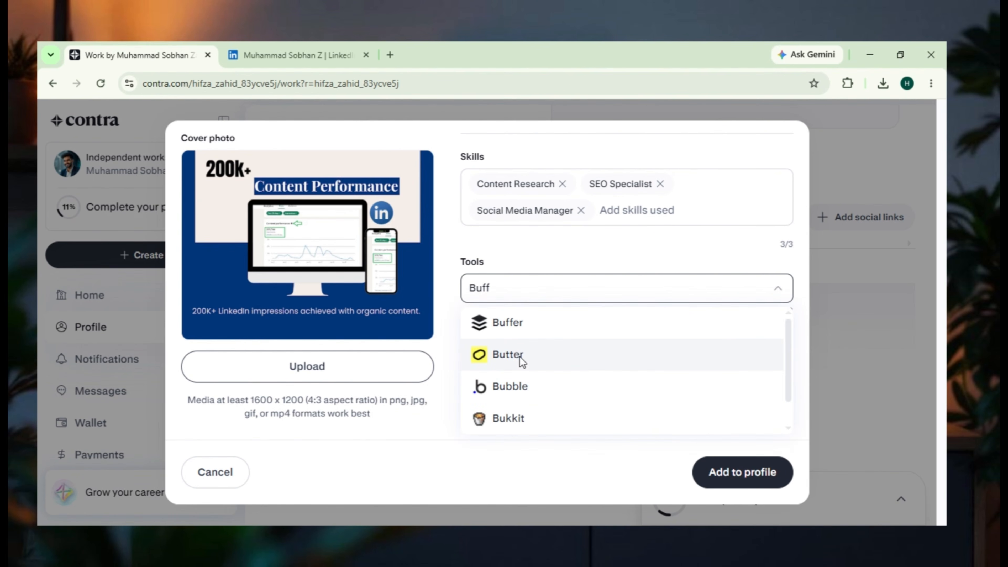
pyautogui.click(518, 337)
pyautogui.write('chatg')
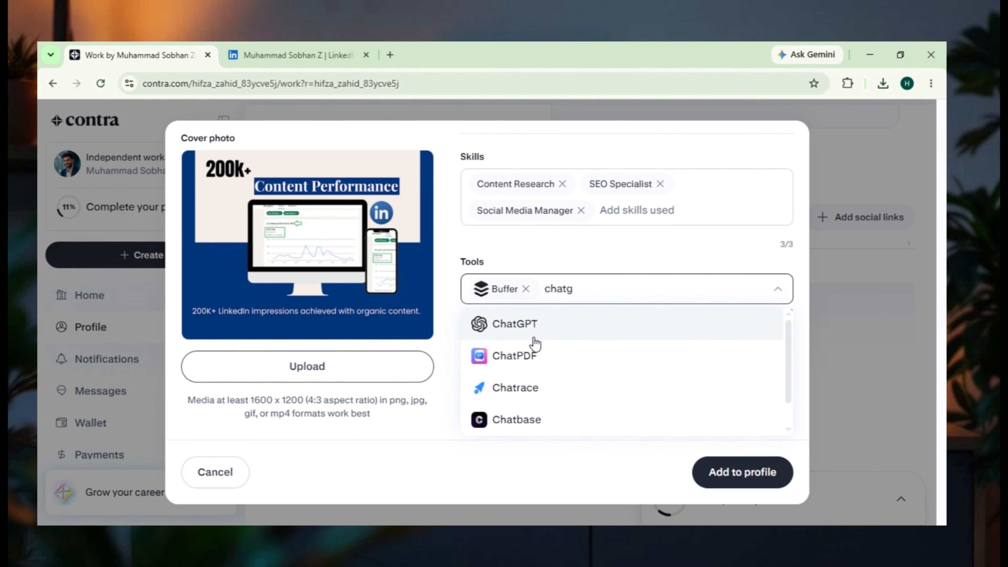
pyautogui.click(534, 337)
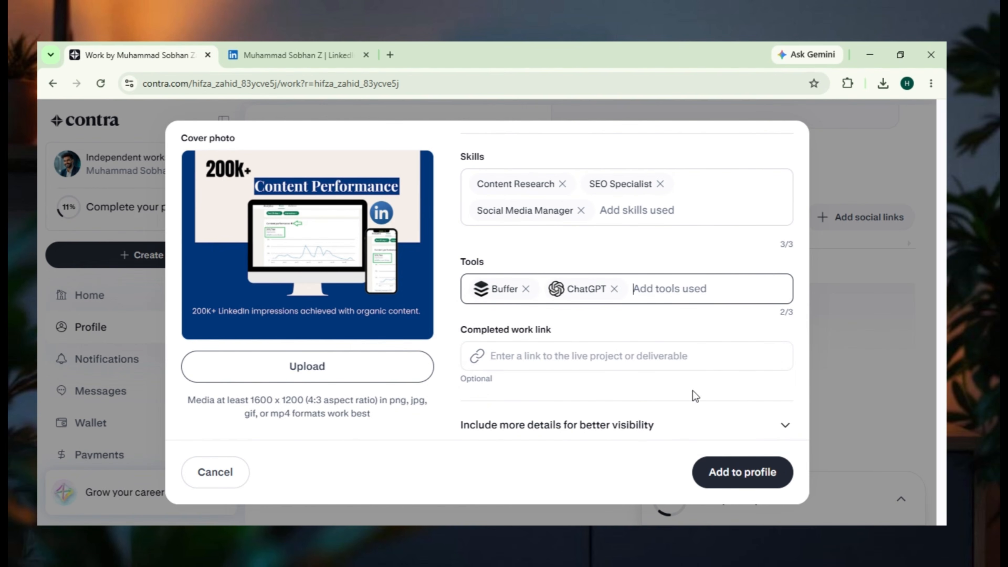
# - Expand the additional details for better visibility and search the industry options for "mark"
pyautogui.click(514, 359)
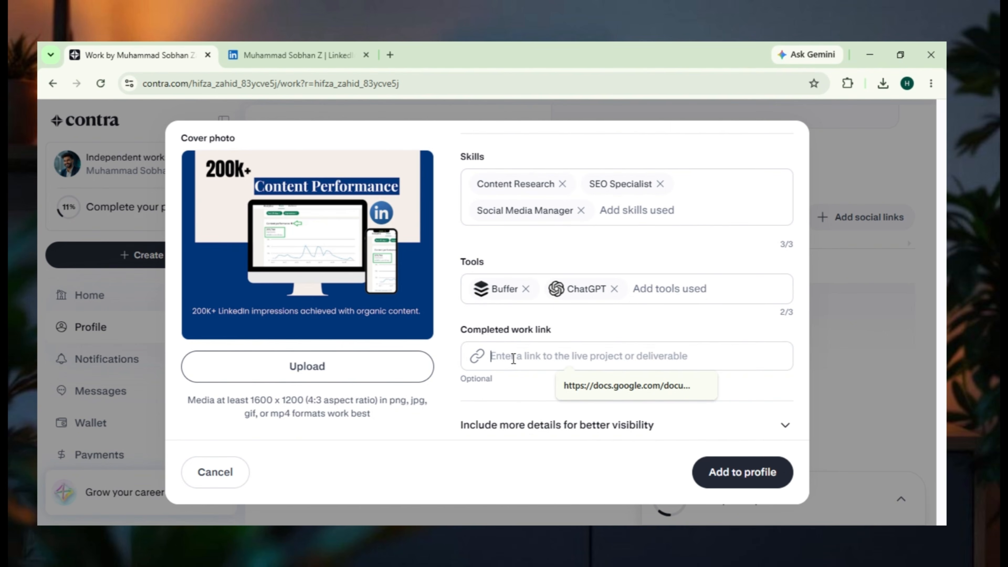
pyautogui.scroll(-1, 650, 409)
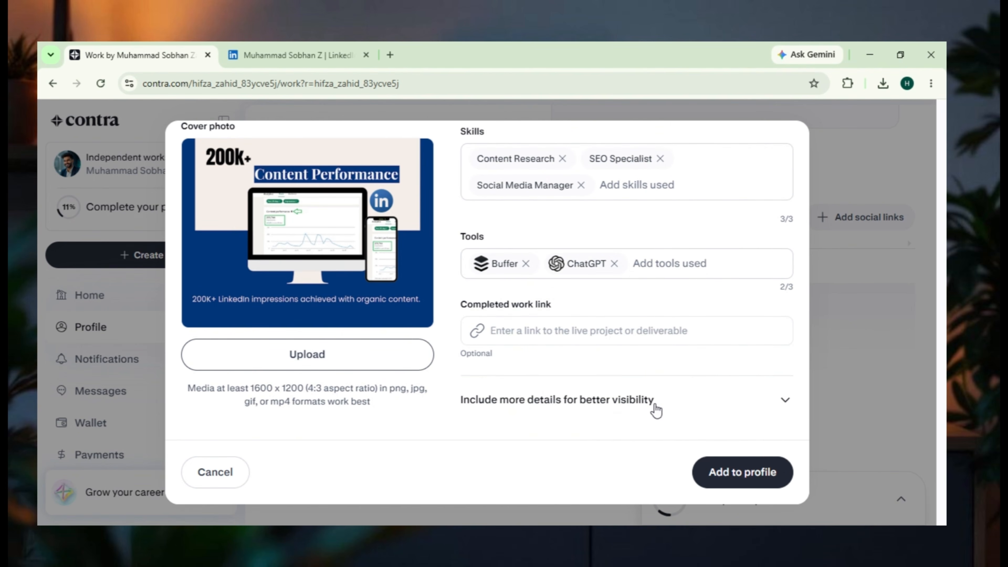
pyautogui.click(785, 401)
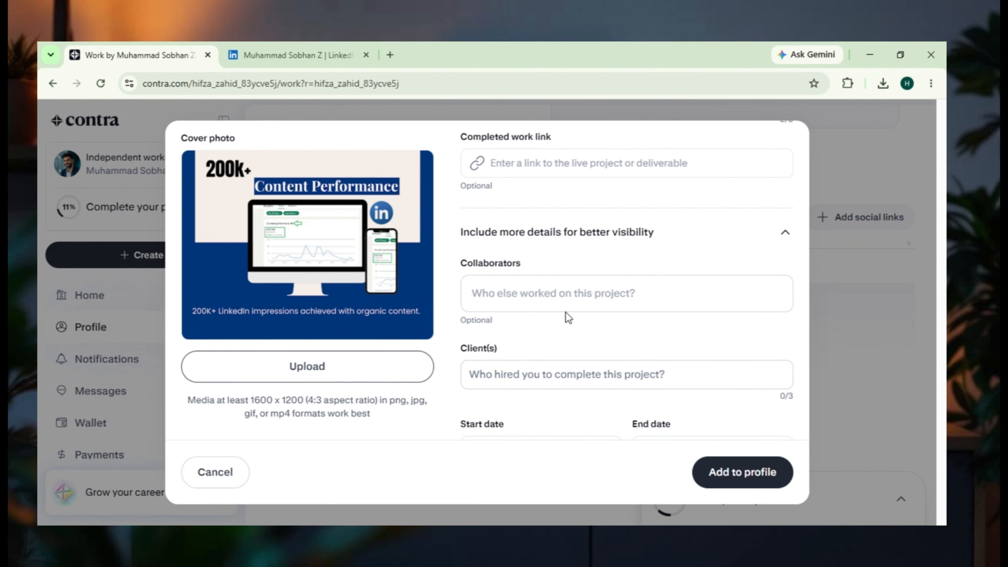
pyautogui.scroll(-4, 580, 317)
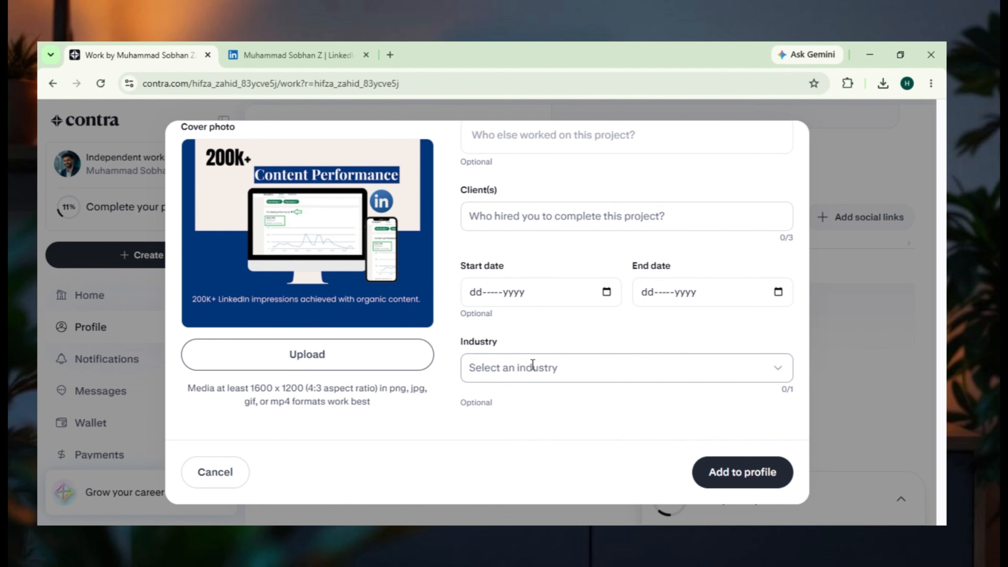
pyautogui.click(532, 364)
pyautogui.write('mark')
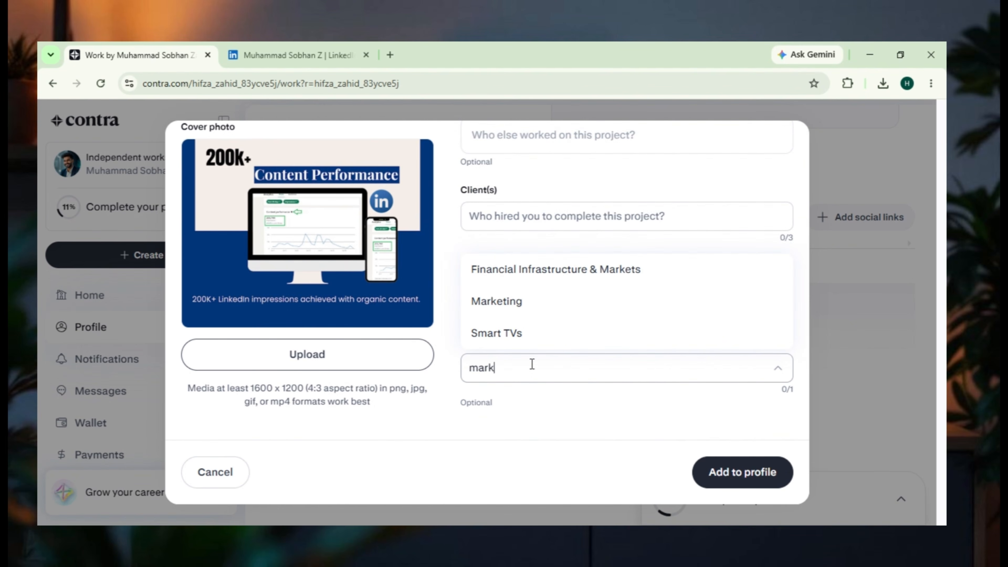
pyautogui.scroll(2, 531, 365)
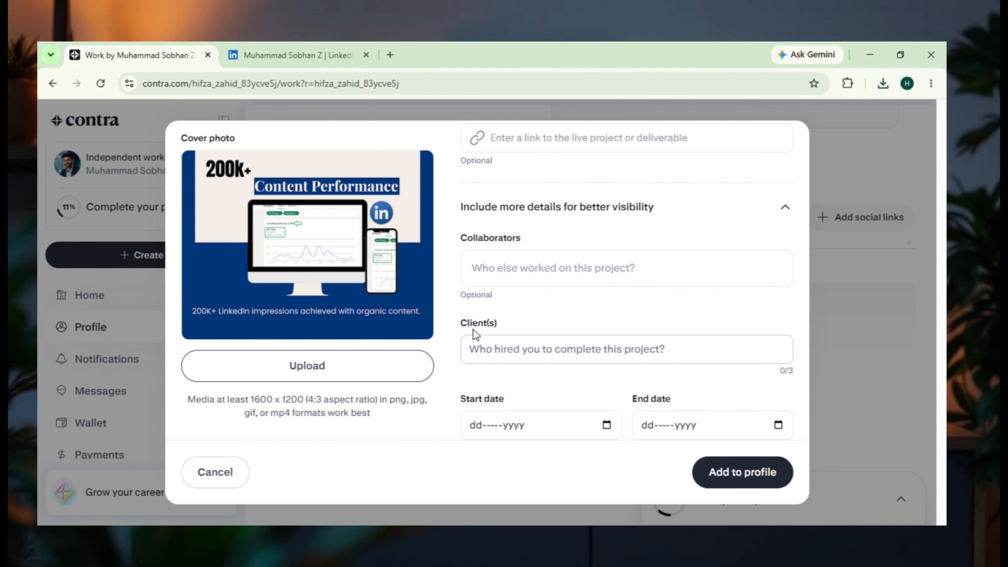
# - Enter the client's first name as the one who hired for this project
pyautogui.click(479, 346)
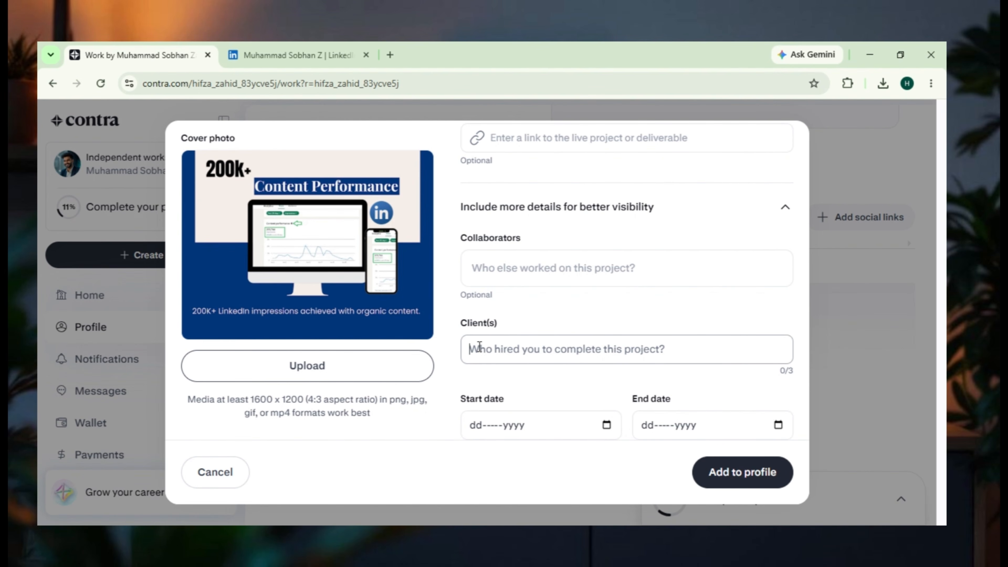
pyautogui.write('Joh')
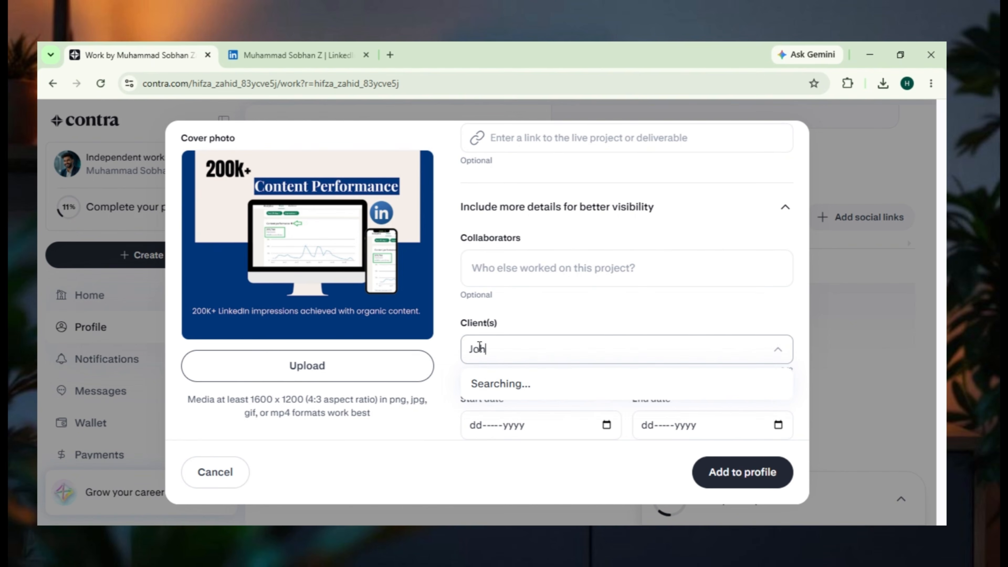
pyautogui.write('n')
# - Confirm the work as original, add it to the profile and dismiss the offer to share it
pyautogui.scroll(8, 556, 222)
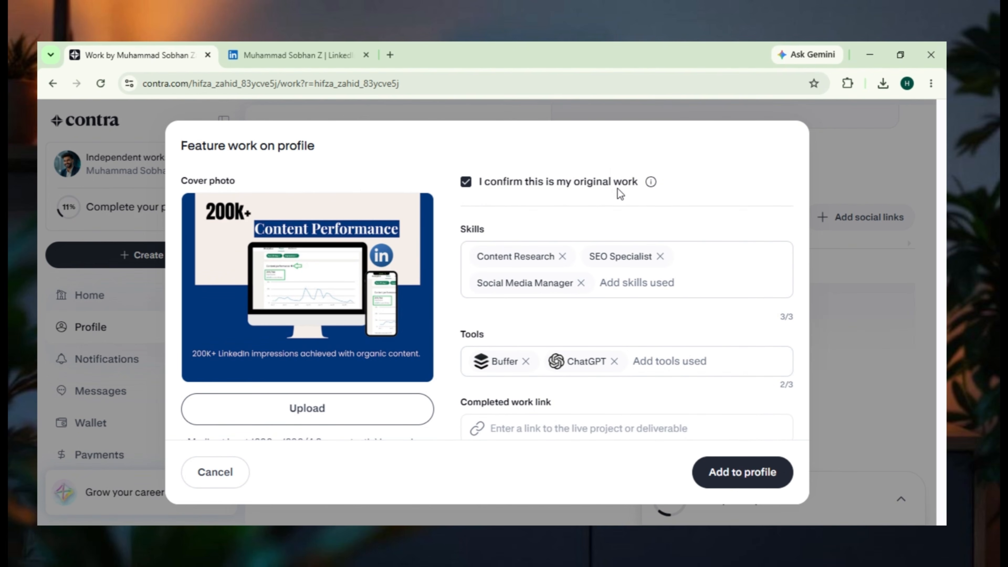
pyautogui.scroll(-10, 621, 194)
pyautogui.click(730, 466)
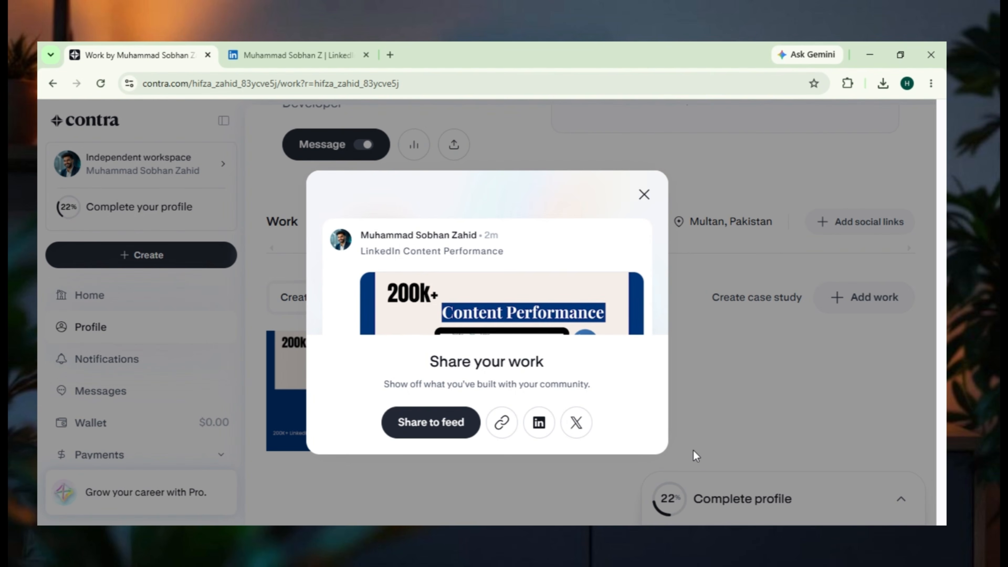
pyautogui.click(644, 194)
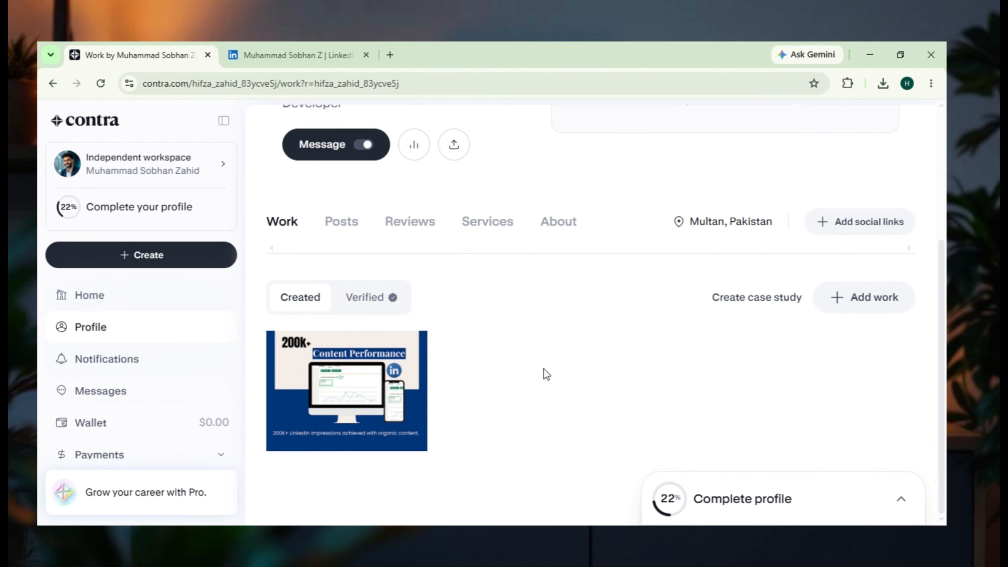
# - Add the LinkedIn profile URL to the profile's social links
pyautogui.click(880, 225)
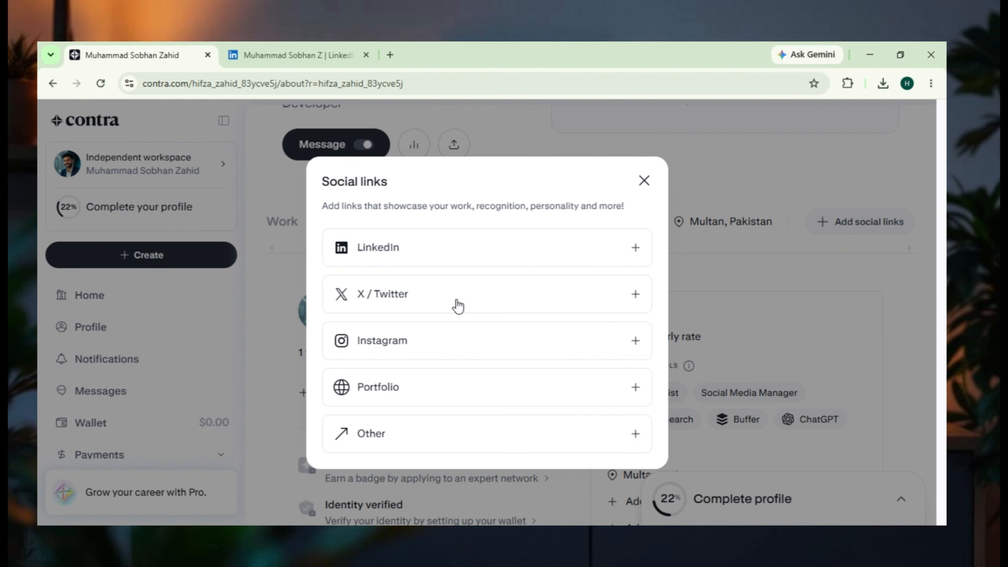
pyautogui.click(439, 251)
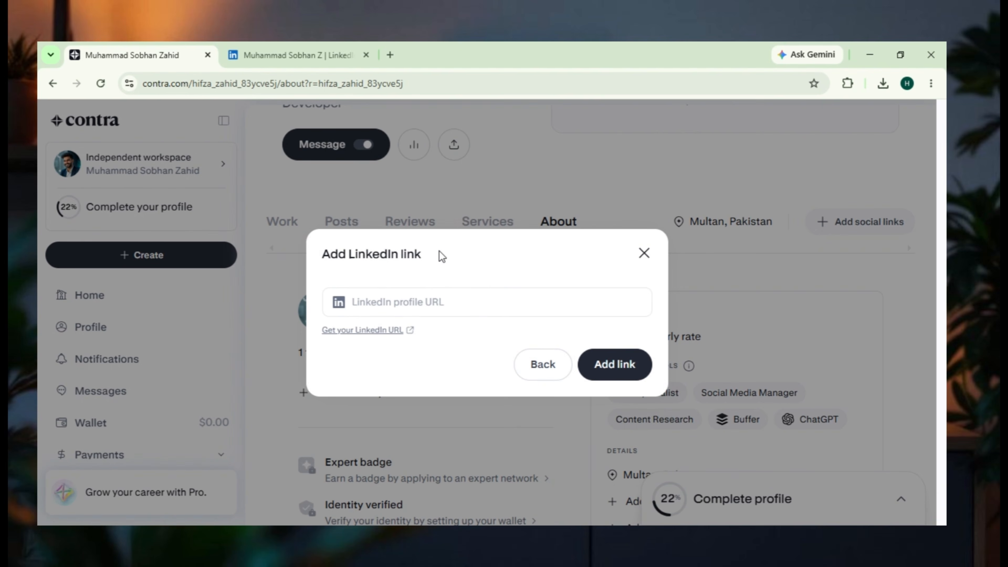
pyautogui.click(260, 55)
pyautogui.click(255, 81)
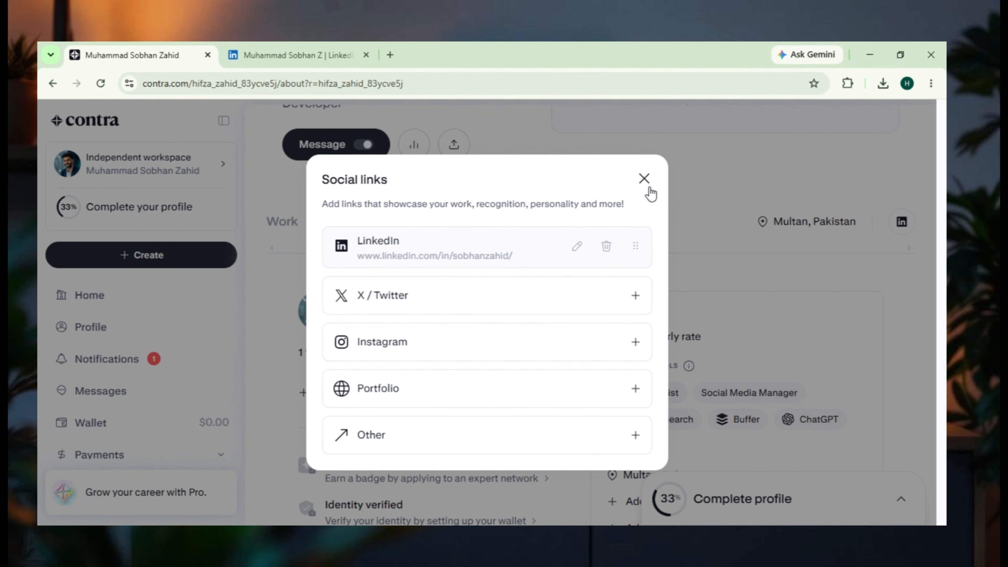
pyautogui.click(644, 179)
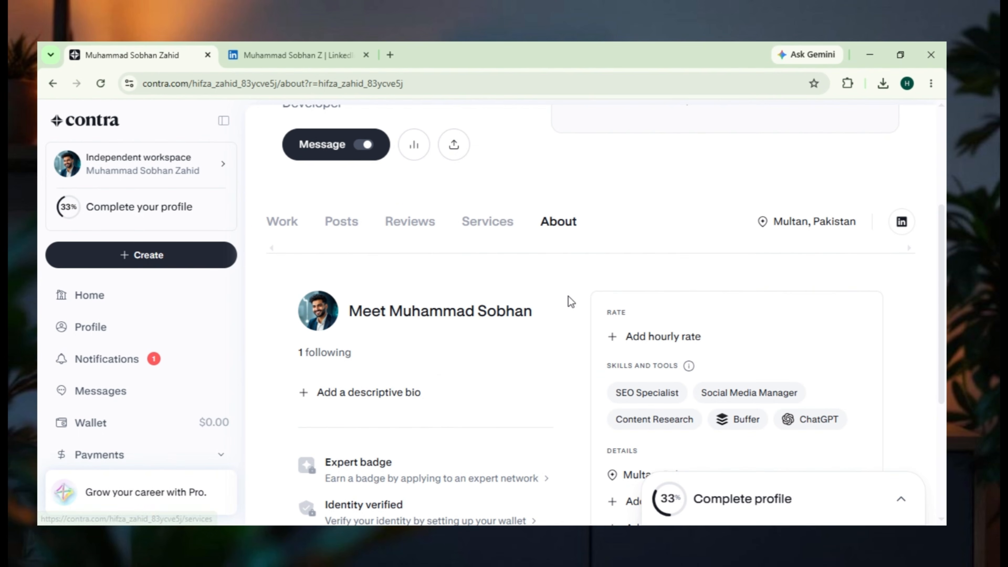
# - Look over the profile's About details and return to its Work section
pyautogui.scroll(-3, 568, 300)
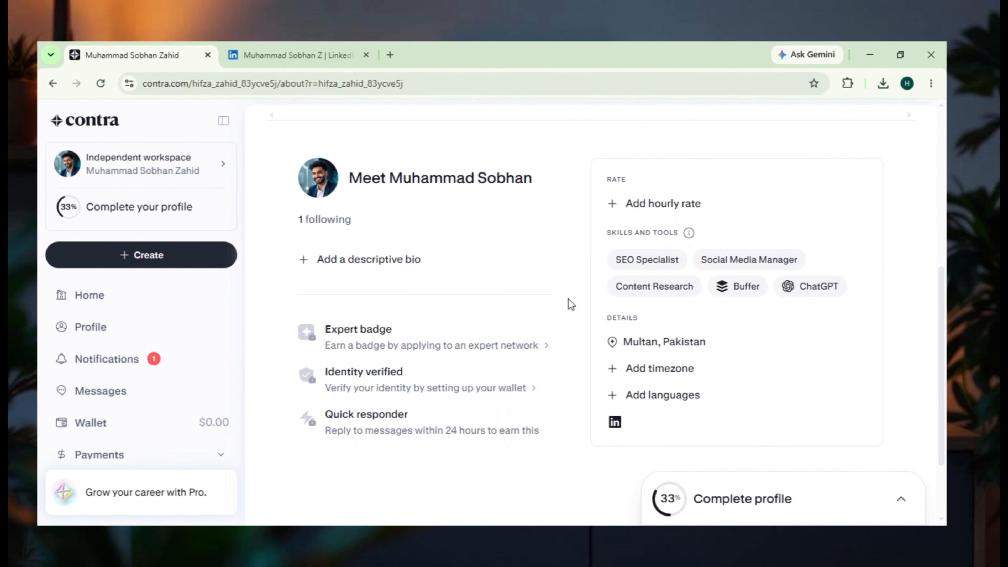
pyautogui.scroll(5, 367, 264)
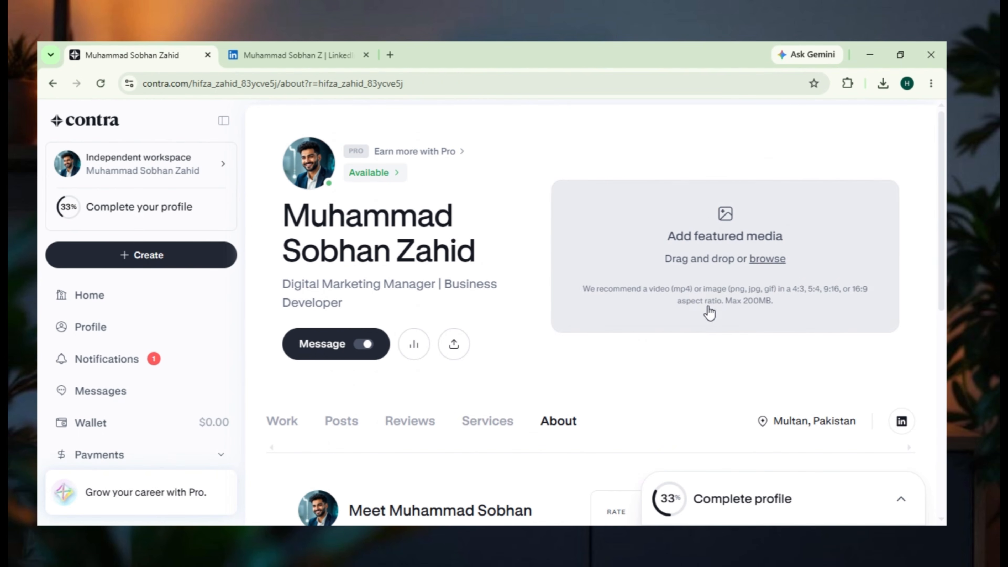
pyautogui.click(287, 423)
pyautogui.click(697, 216)
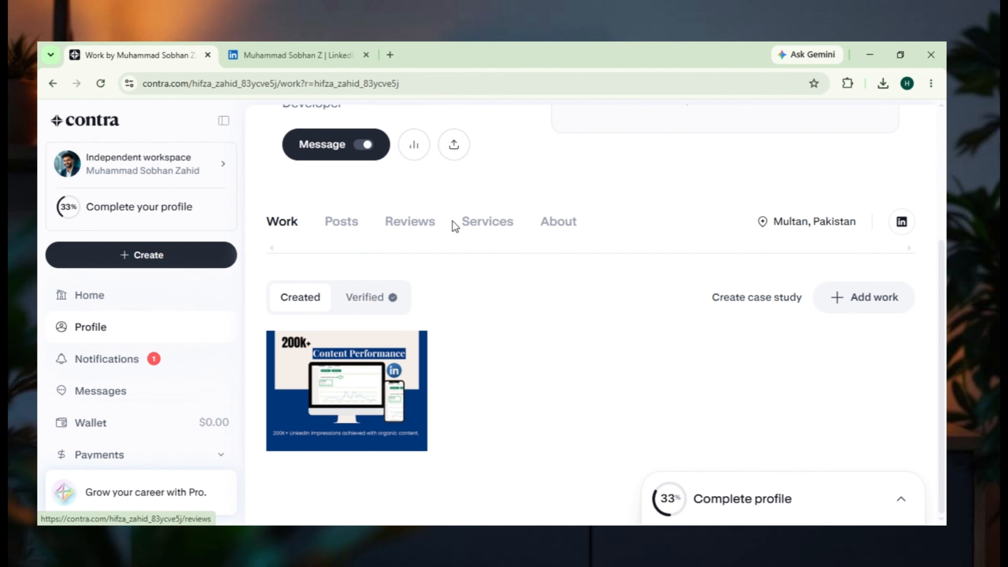
# - Start a new service from the profile's Services section and review the form's details and payment fields
pyautogui.click(486, 226)
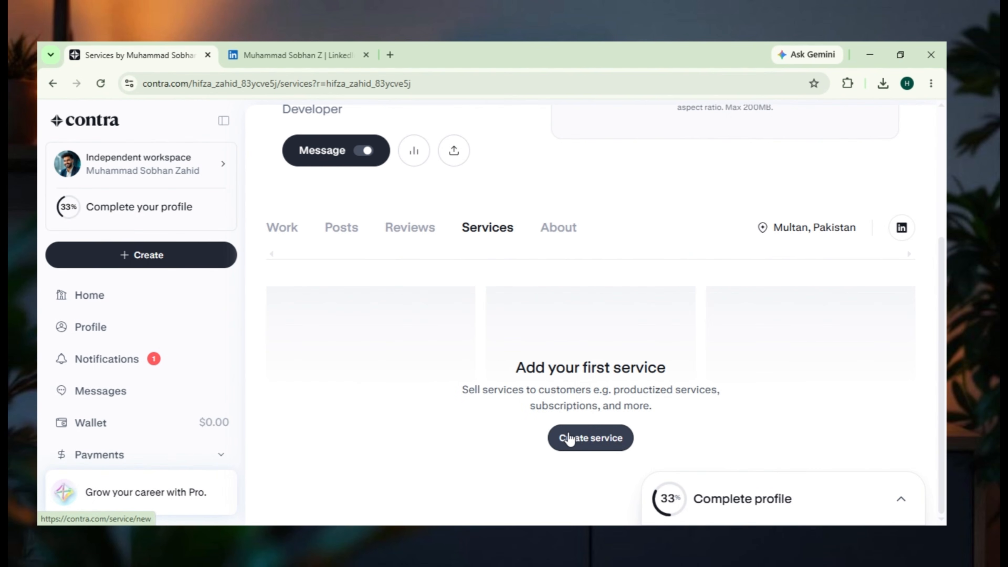
pyautogui.click(569, 438)
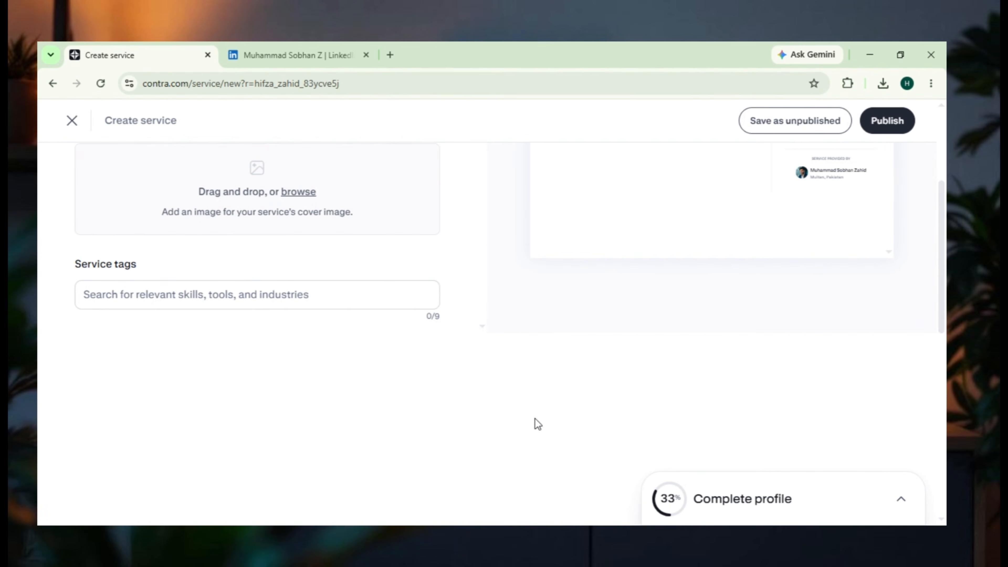
pyautogui.scroll(5, 454, 367)
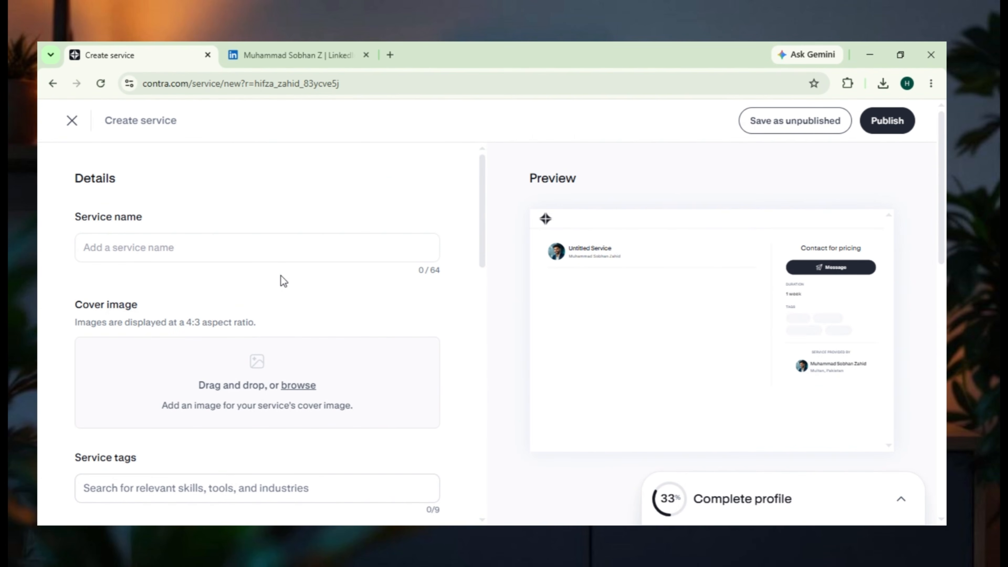
pyautogui.scroll(-5, 290, 275)
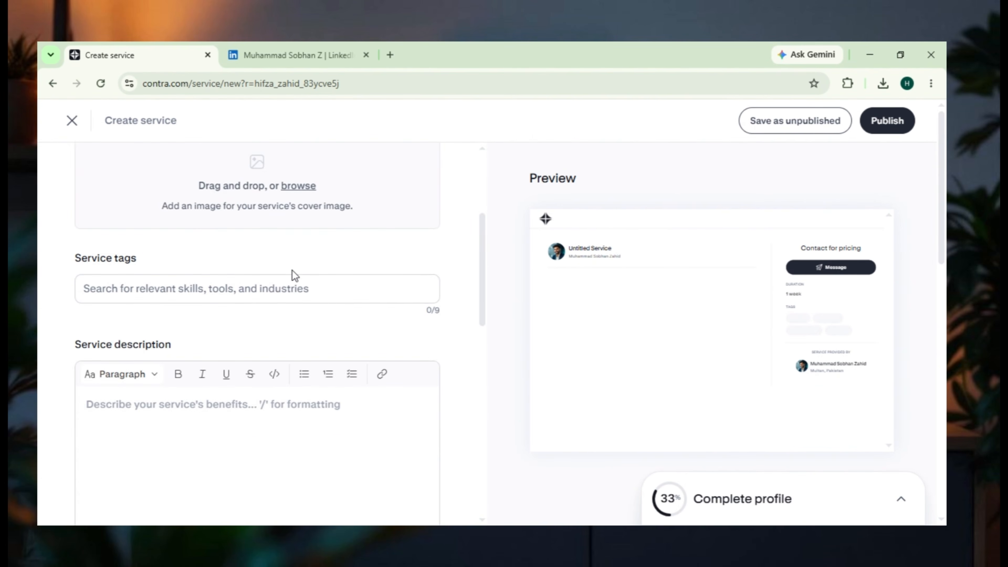
pyautogui.scroll(-5, 293, 275)
pyautogui.scroll(-10, 292, 274)
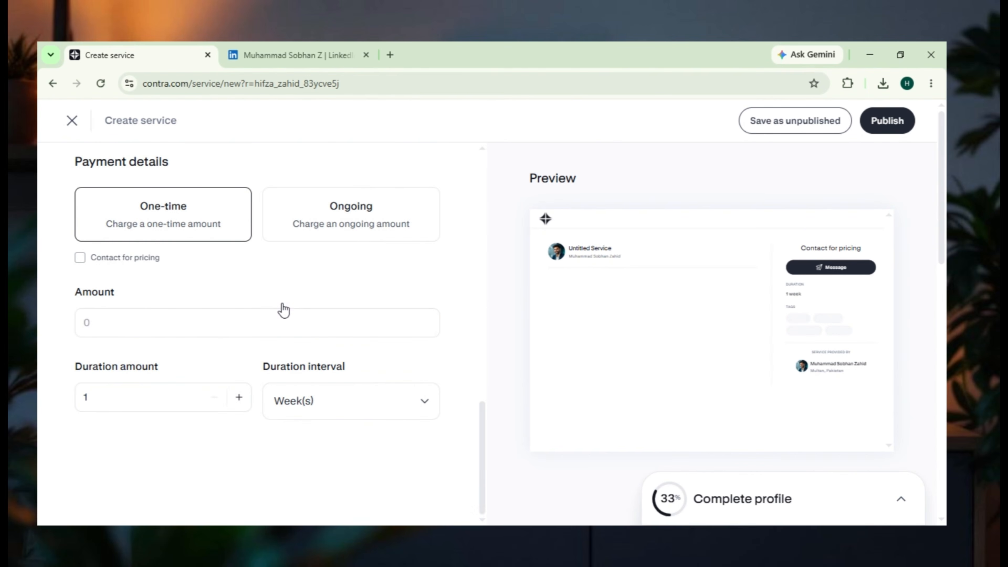
pyautogui.scroll(20, 282, 304)
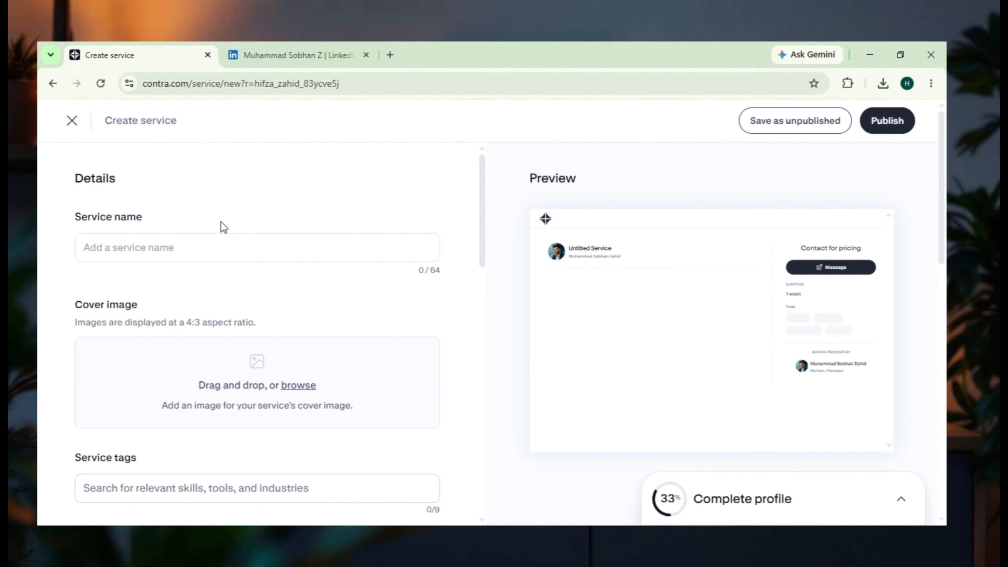
# - Name the service "LinkedIn Content Marketing" and upload the 200k+ Content Performance image as its cover
pyautogui.click(211, 238)
pyautogui.write('Linked')
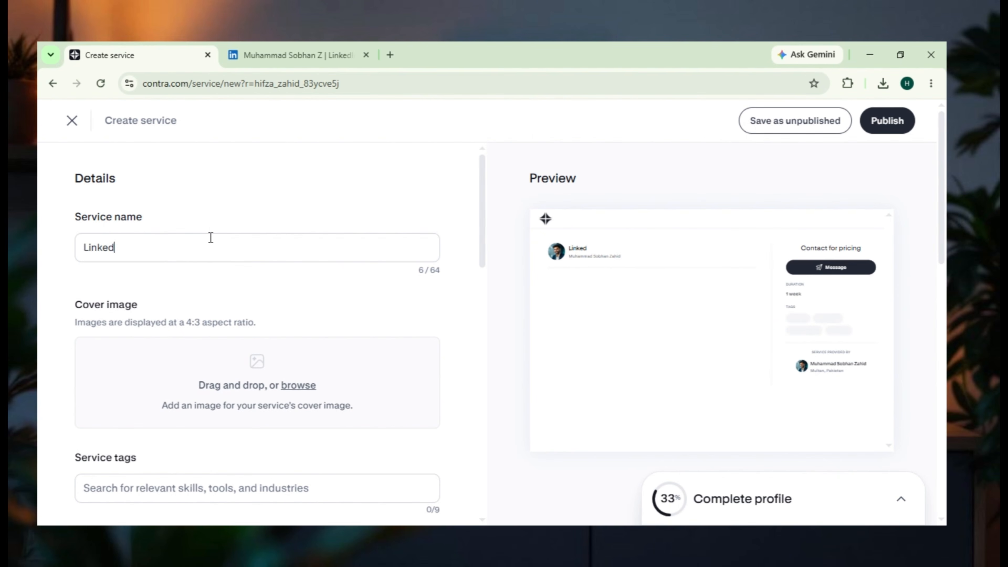
pyautogui.write('In Content Marketing')
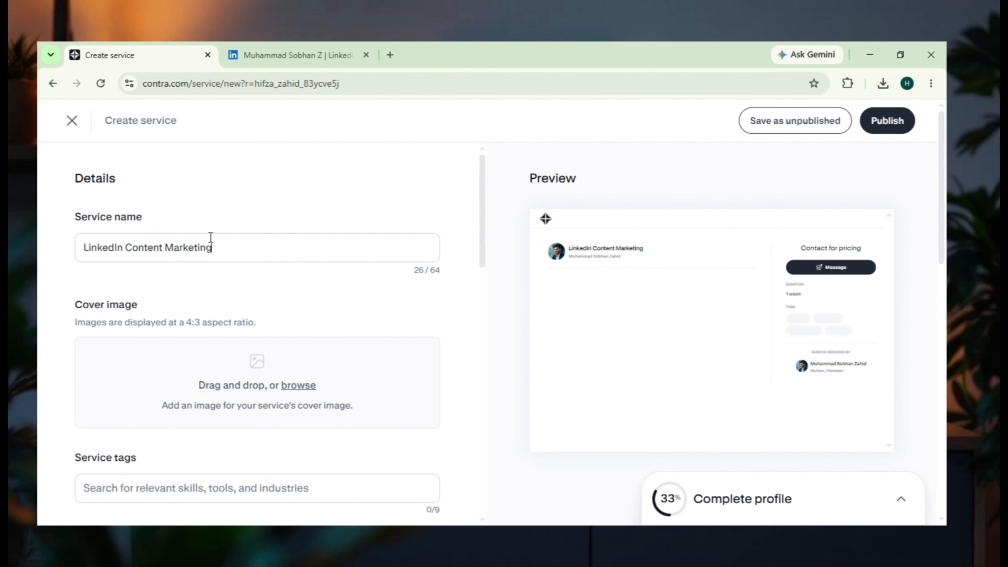
pyautogui.click(298, 386)
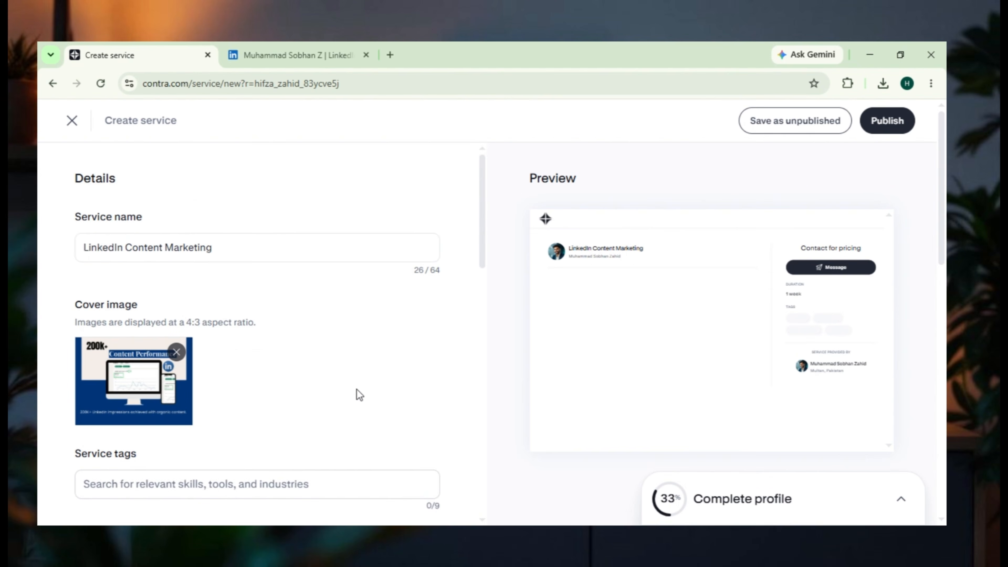
pyautogui.scroll(-3, 354, 393)
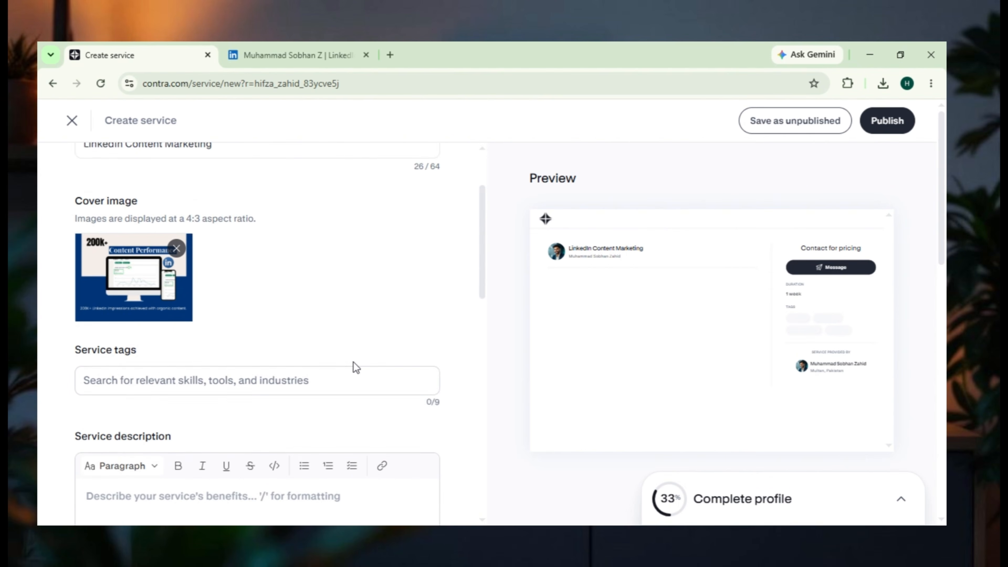
# - Tag the service with LinkedIn Ads, Social Media Manager, Social Media Marketer, SEO Specialist, Digital Marketer, Digital Marketing Specialist, Content Writer, Search Engine Marketer and SEO Writer
pyautogui.click(162, 349)
pyautogui.write('li')
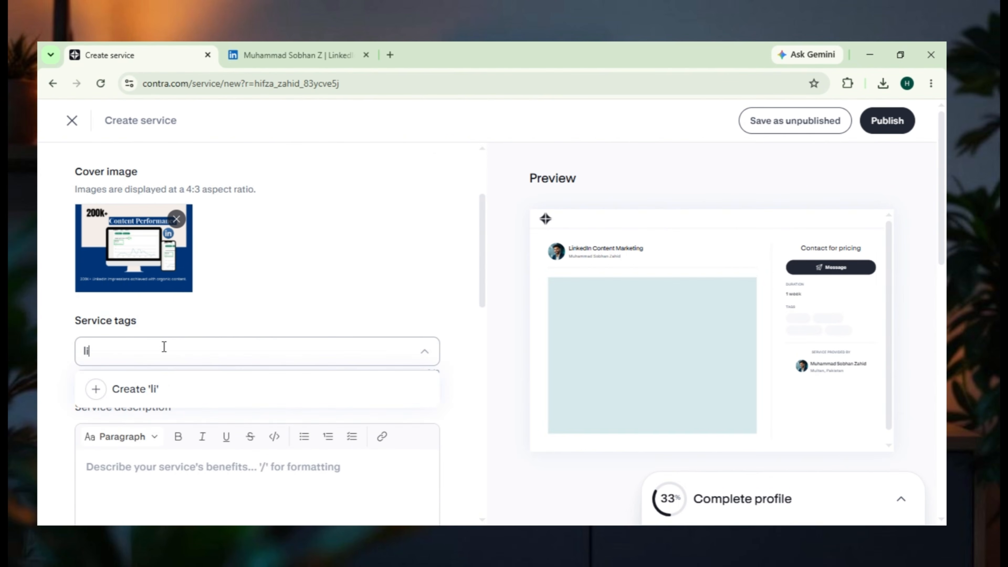
pyautogui.write('nkedin')
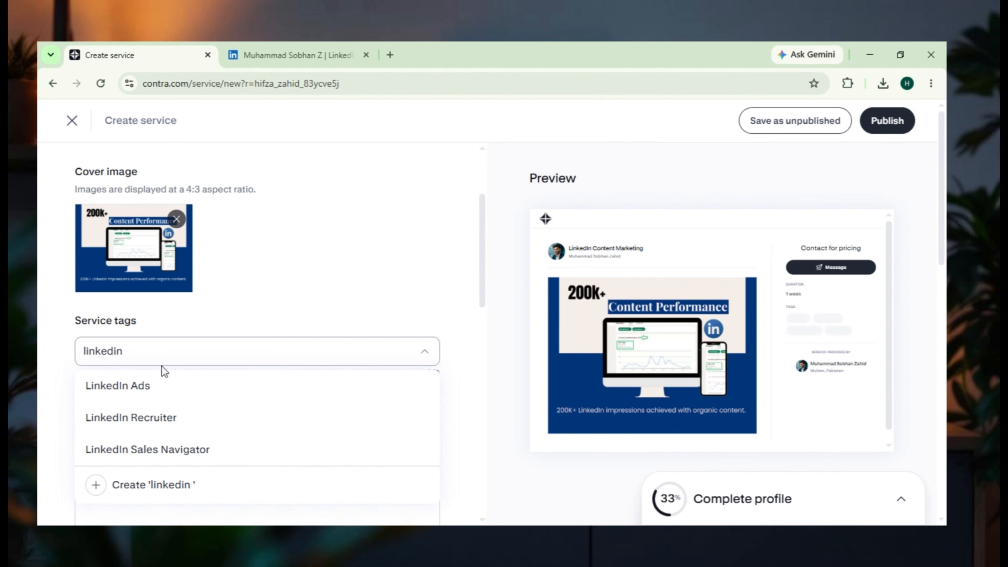
pyautogui.click(143, 385)
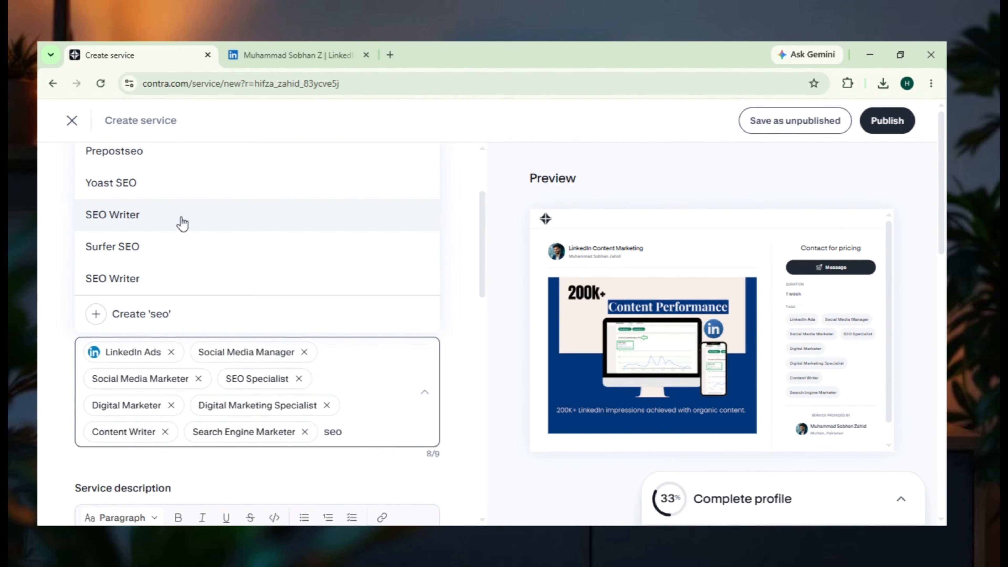
pyautogui.click(180, 220)
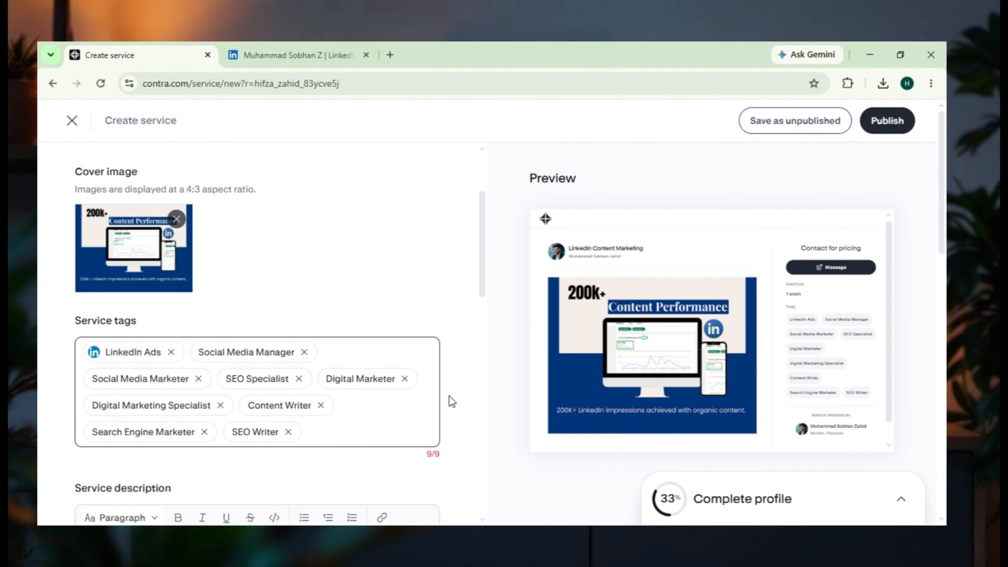
# - Review the service form's description and optional details, and dismiss the voice promotion in the open ChatGPT page
pyautogui.scroll(-5, 439, 403)
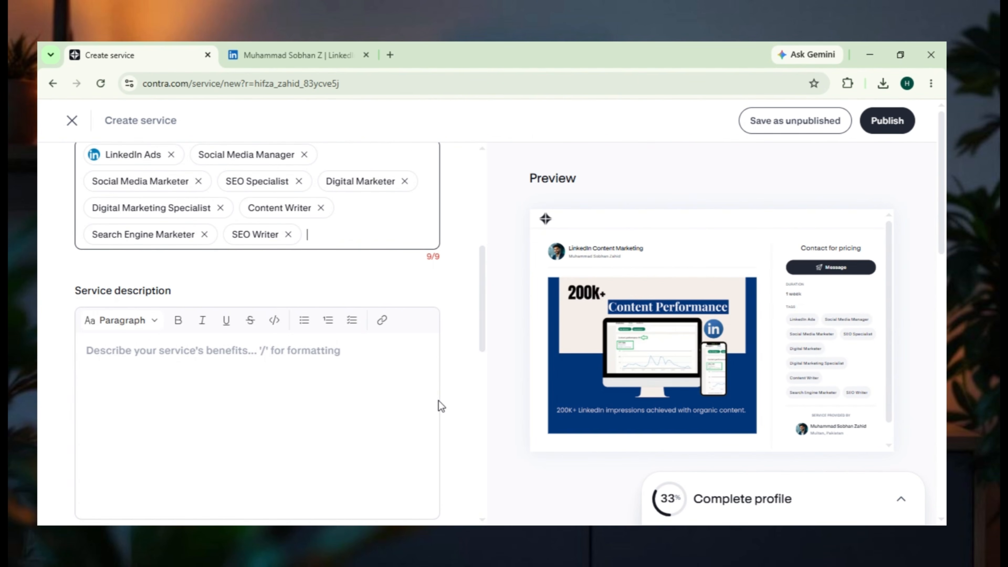
pyautogui.click(284, 405)
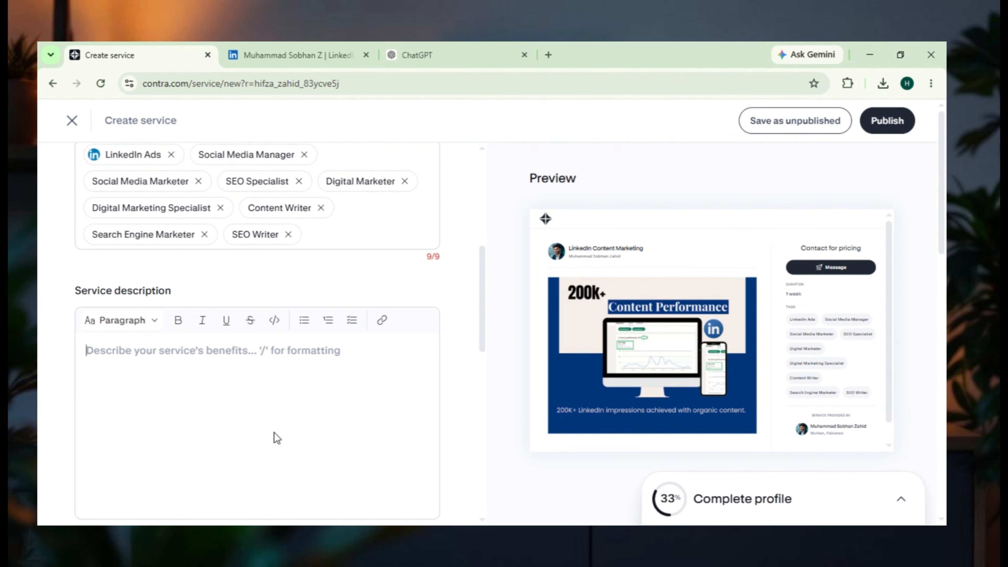
pyautogui.scroll(-5, 274, 433)
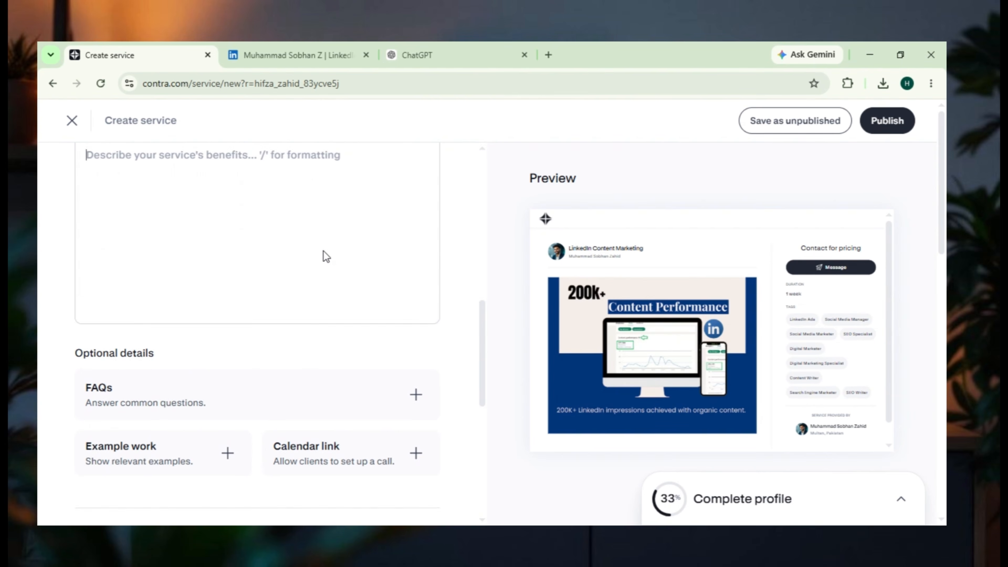
pyautogui.scroll(3, 324, 251)
pyautogui.click(404, 53)
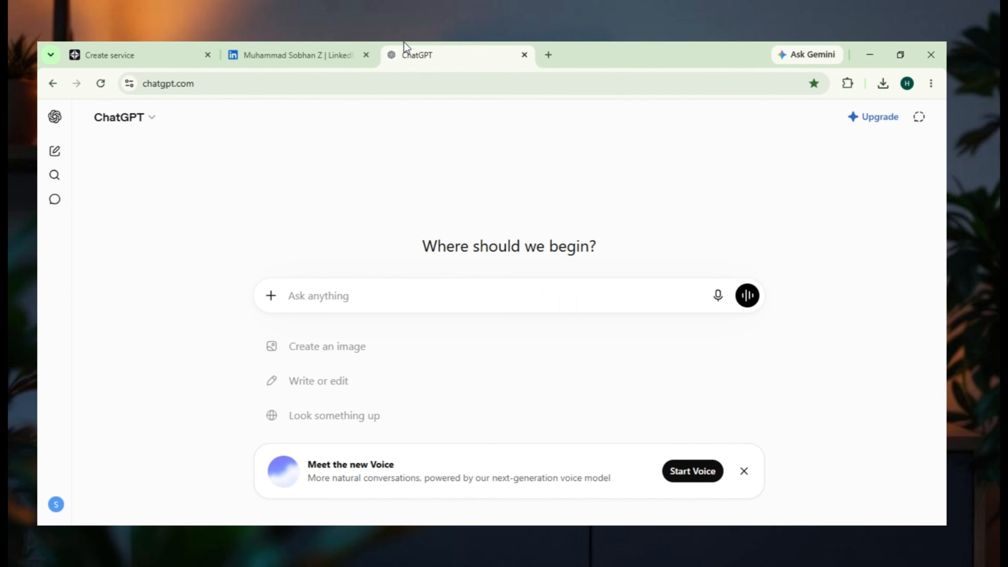
pyautogui.click(744, 471)
pyautogui.click(104, 54)
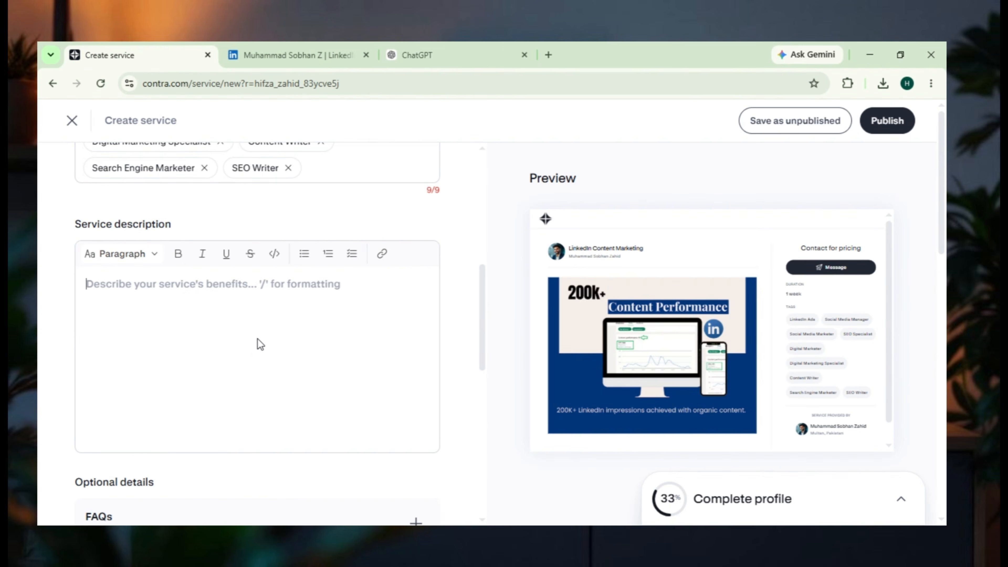
pyautogui.scroll(10, 254, 349)
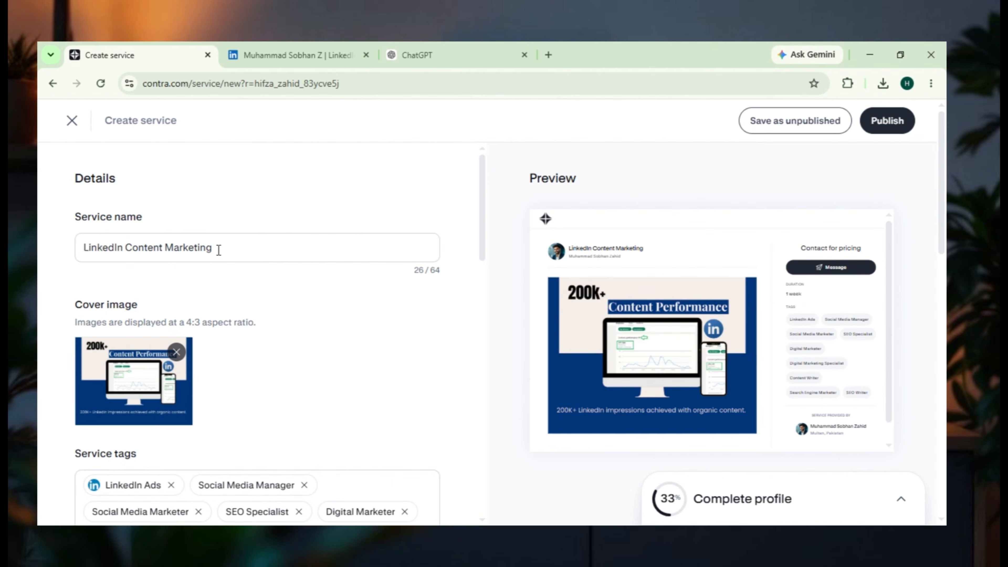
pyautogui.scroll(-10, 218, 250)
pyautogui.scroll(3, 218, 268)
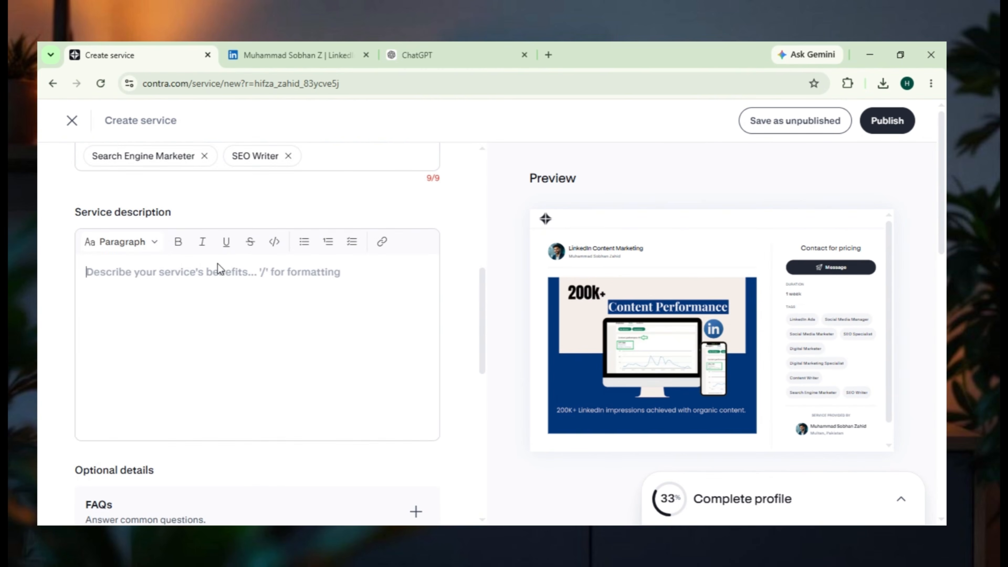
# - Switch to ChatGPT and submit a prompt for a persuasive first-person Contra service description aimed at founders and B2B professionals, ending with a call to action
pyautogui.click(474, 52)
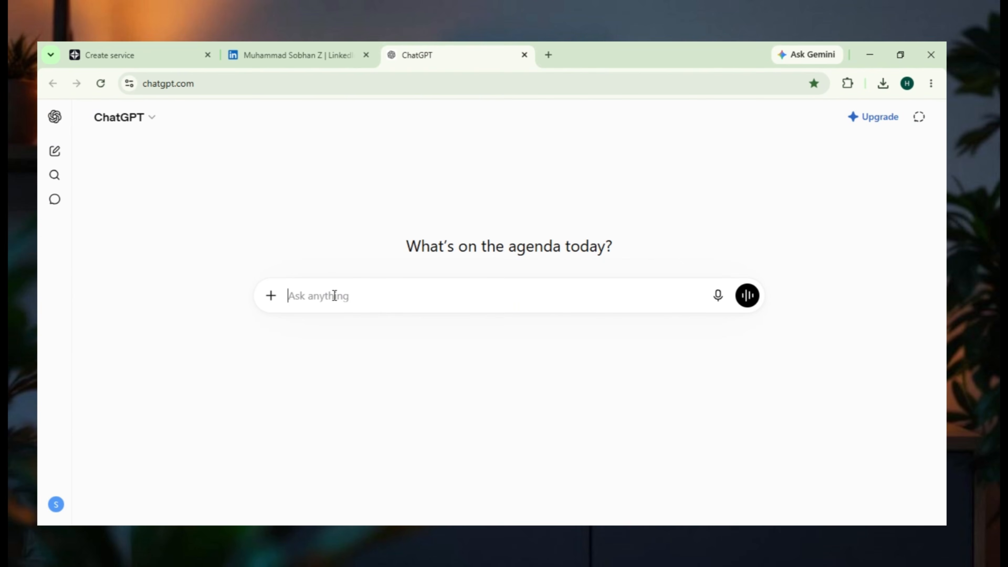
pyautogui.hotkey('ctrl', 'v')
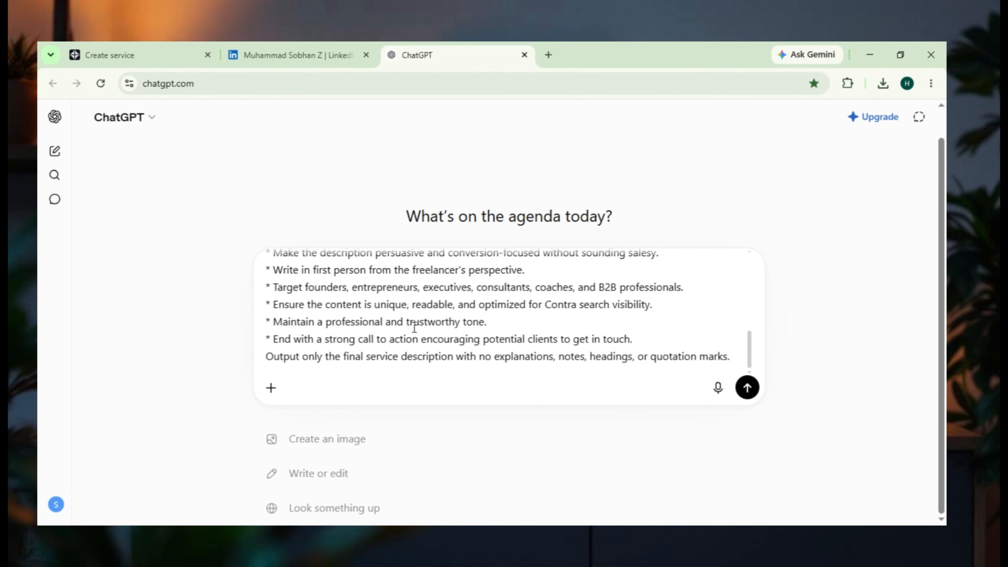
pyautogui.scroll(8, 414, 330)
pyautogui.press('Return')
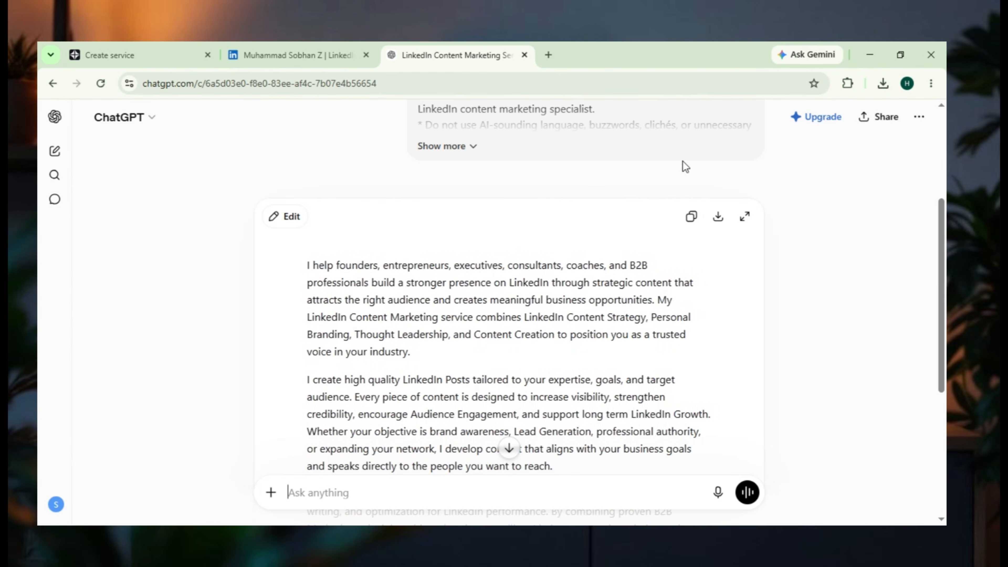
# - Copy the description generated by ChatGPT and paste it into the Contra service's description
pyautogui.click(691, 217)
pyautogui.click(150, 55)
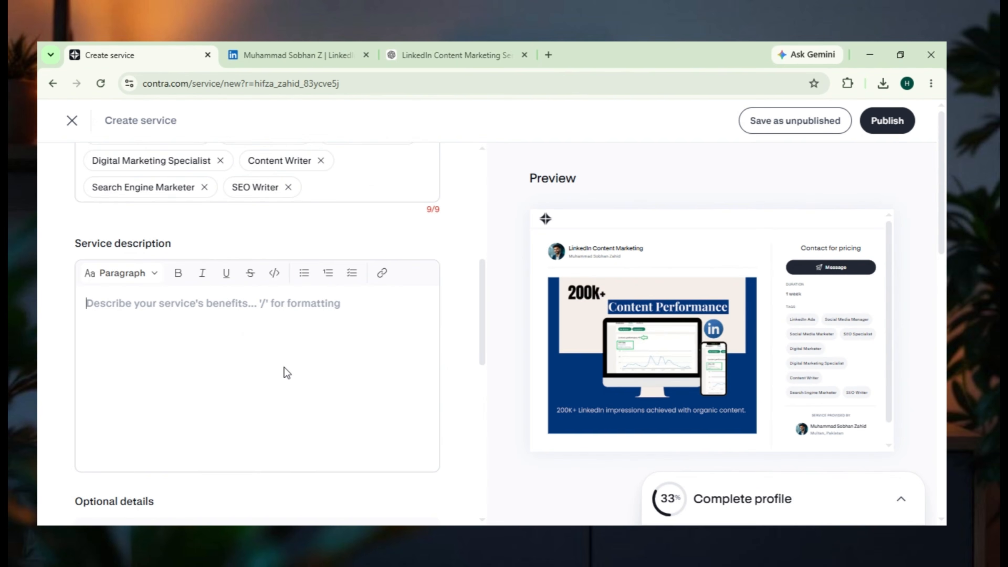
pyautogui.hotkey('ctrl', 'v')
pyautogui.scroll(2, 254, 381)
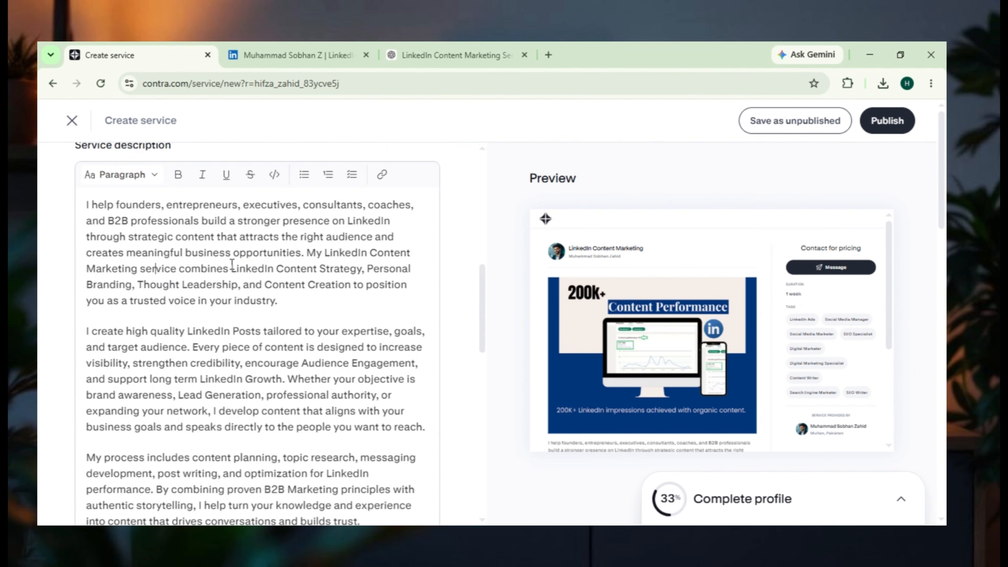
# - Make "LinkedIn Content Strategy, Personal Branding" bold in the description's first paragraph
pyautogui.moveTo(232, 265); pyautogui.dragTo(133, 285)
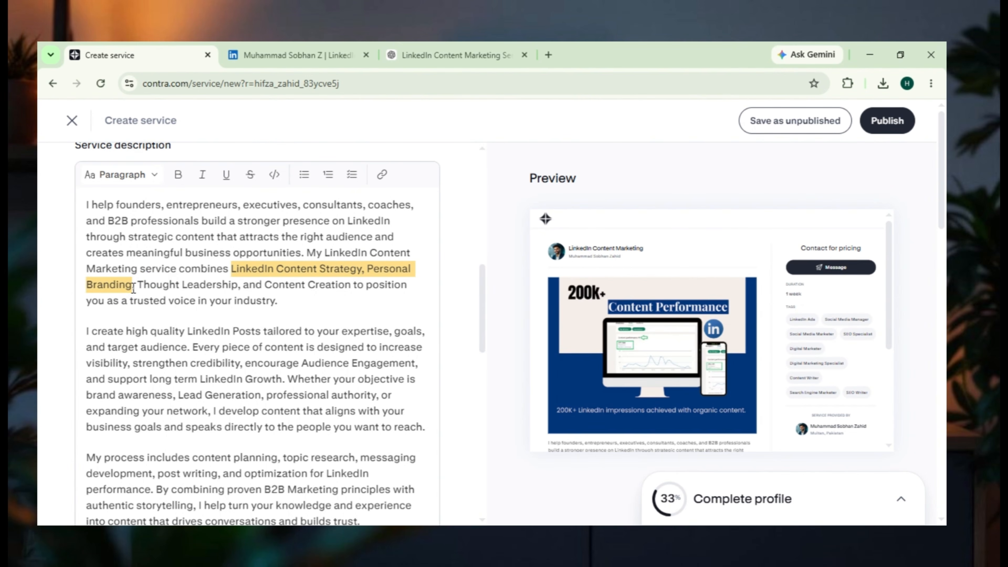
pyautogui.click(174, 180)
pyautogui.click(239, 284)
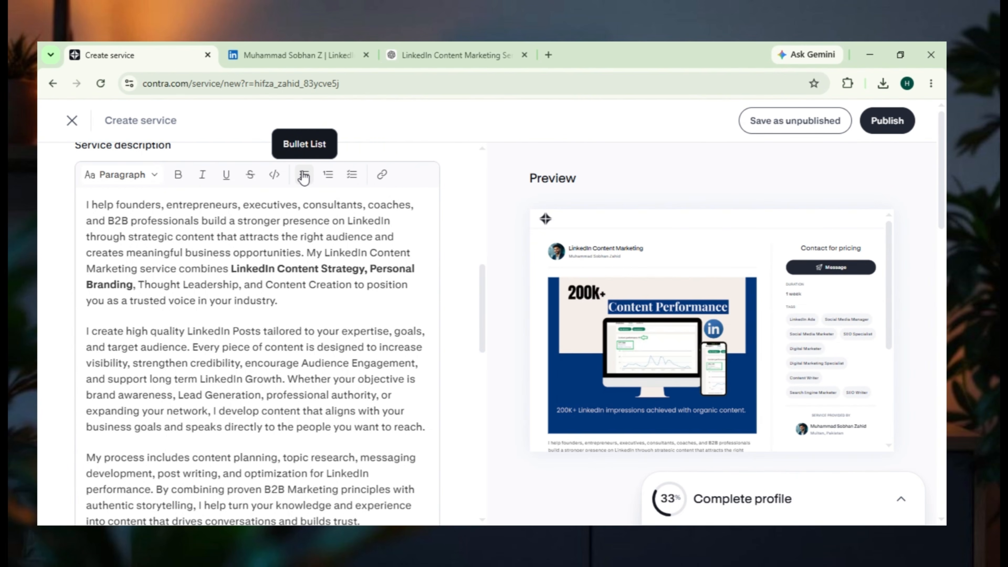
# - Turn the description paragraph beginning "My process includes content planning" into a bullet list item
pyautogui.scroll(-3, 230, 401)
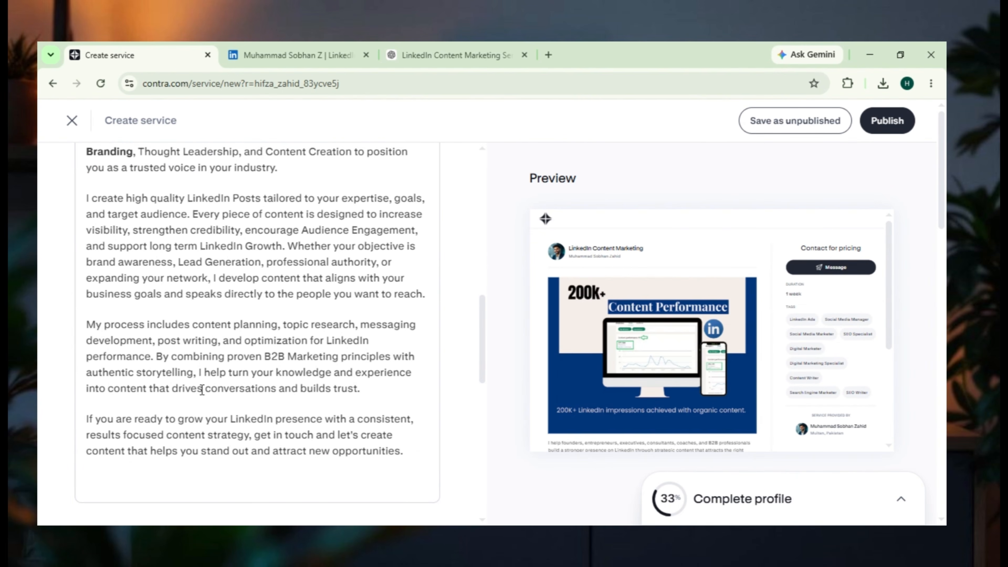
pyautogui.scroll(5, 217, 306)
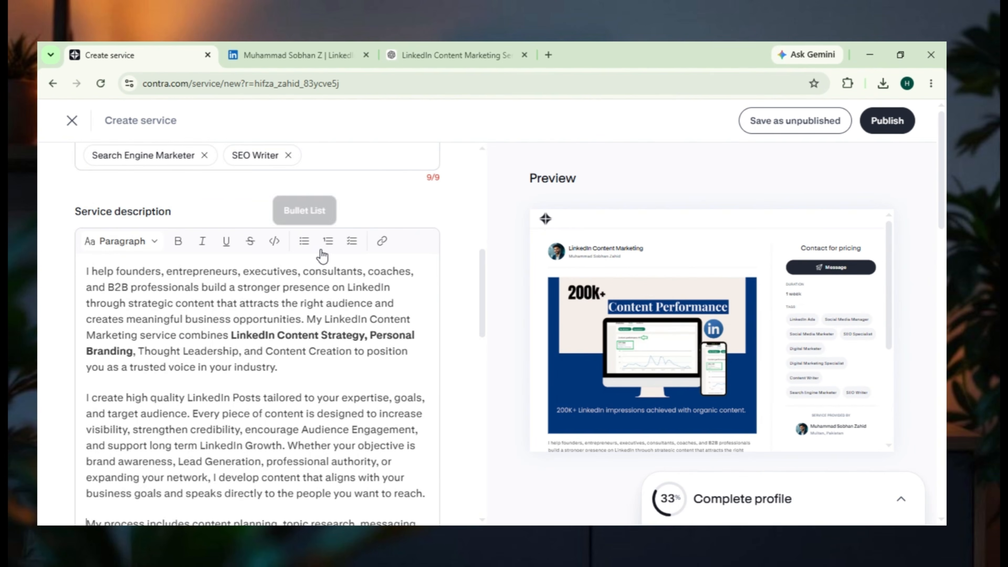
pyautogui.click(309, 244)
pyautogui.scroll(-3, 250, 359)
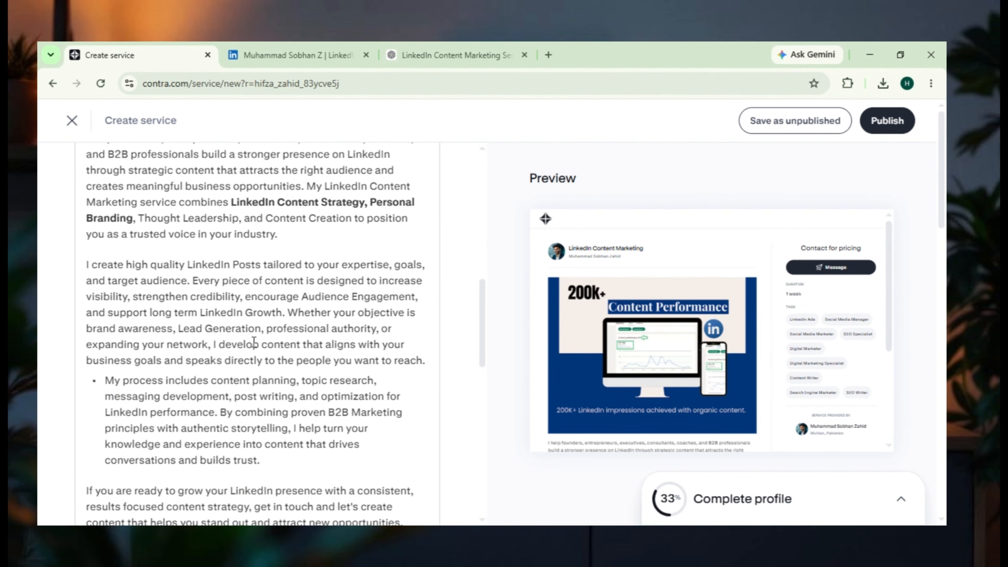
# - Set the service's payment details to Contact for pricing and publish the service
pyautogui.scroll(-10, 255, 342)
pyautogui.scroll(3, 147, 323)
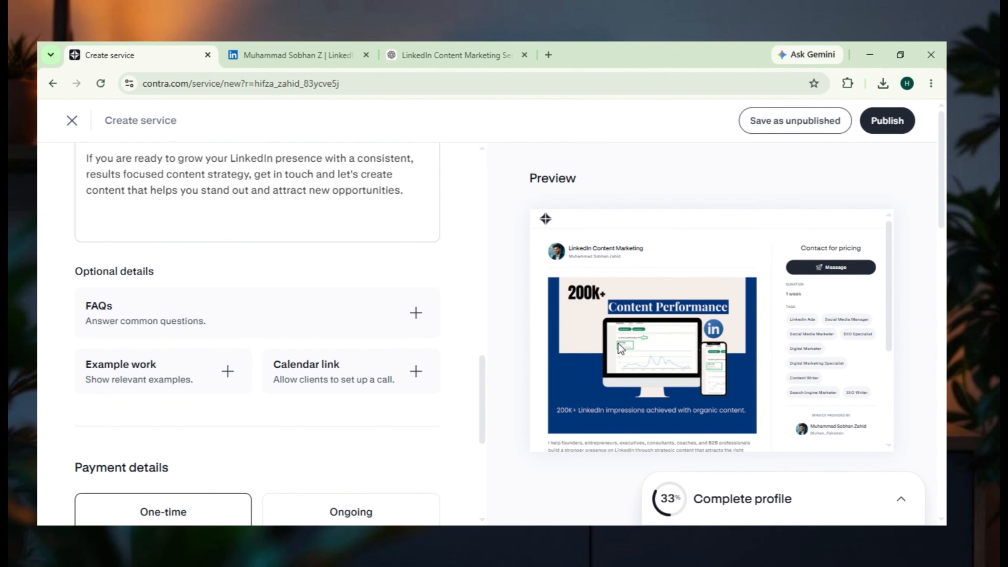
pyautogui.scroll(-5, 187, 387)
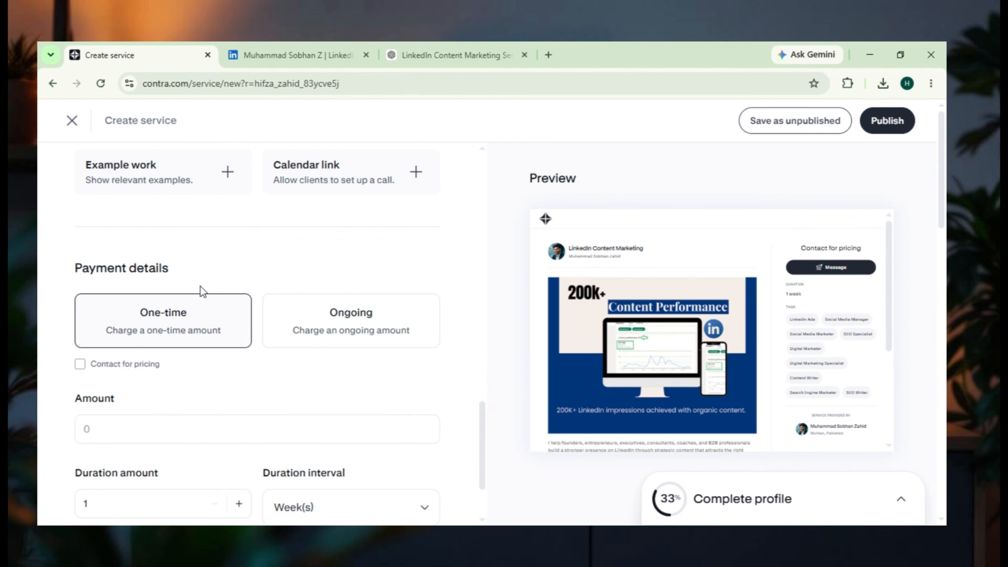
pyautogui.moveTo(201, 256); pyautogui.dragTo(111, 258)
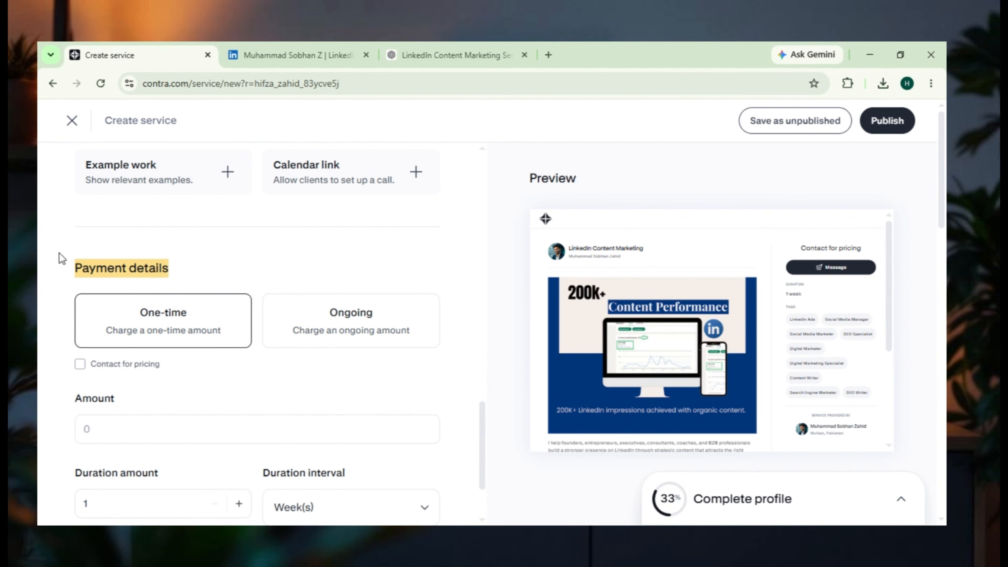
pyautogui.click(81, 364)
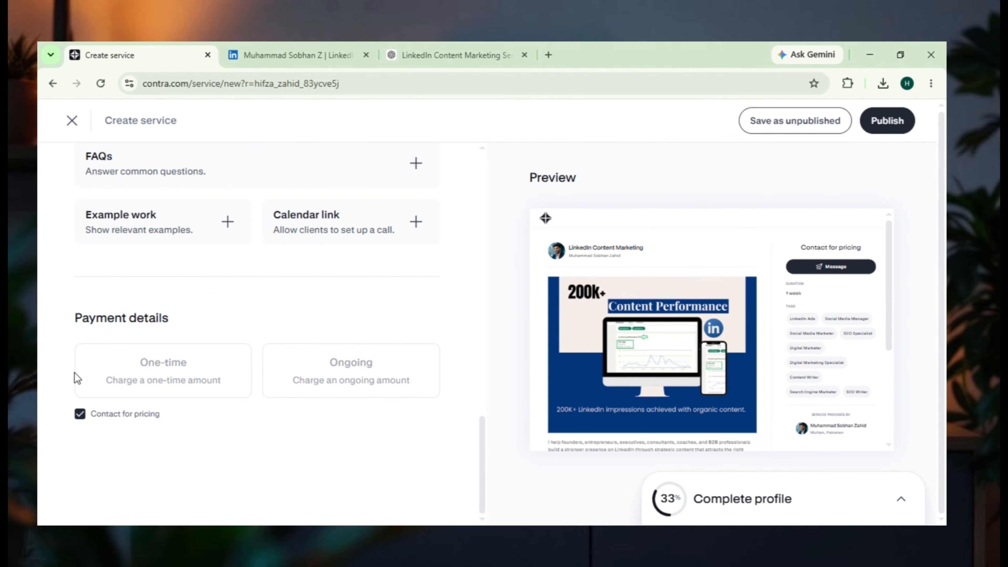
pyautogui.scroll(10, 106, 370)
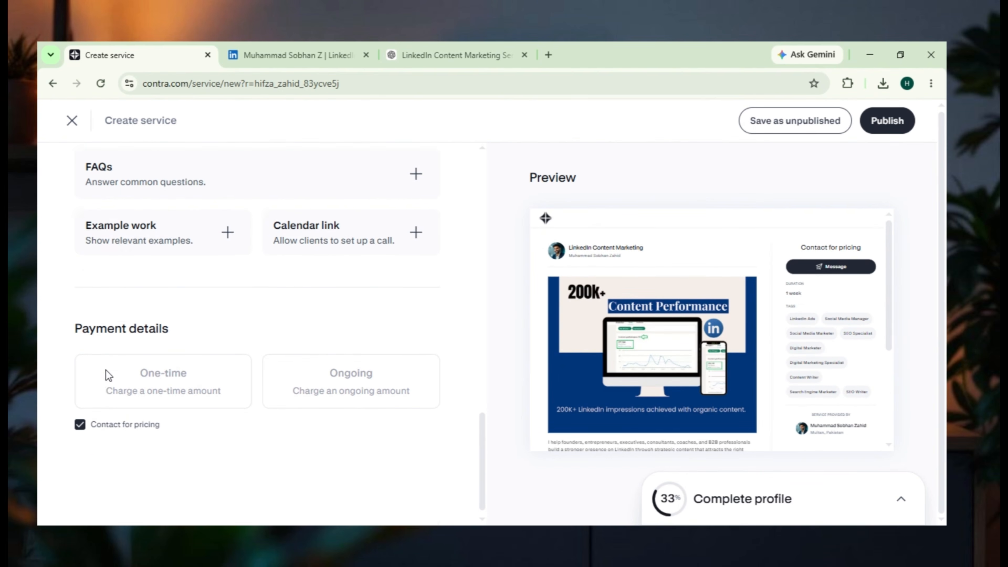
pyautogui.click(906, 128)
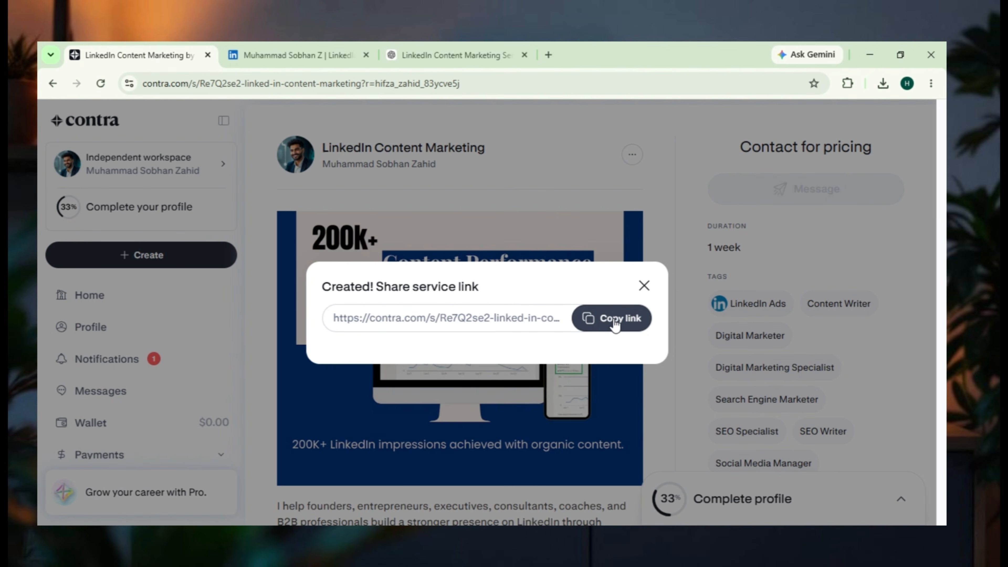
# - Return to the profile and look over its Work and About sections for details that are still missing
pyautogui.click(60, 326)
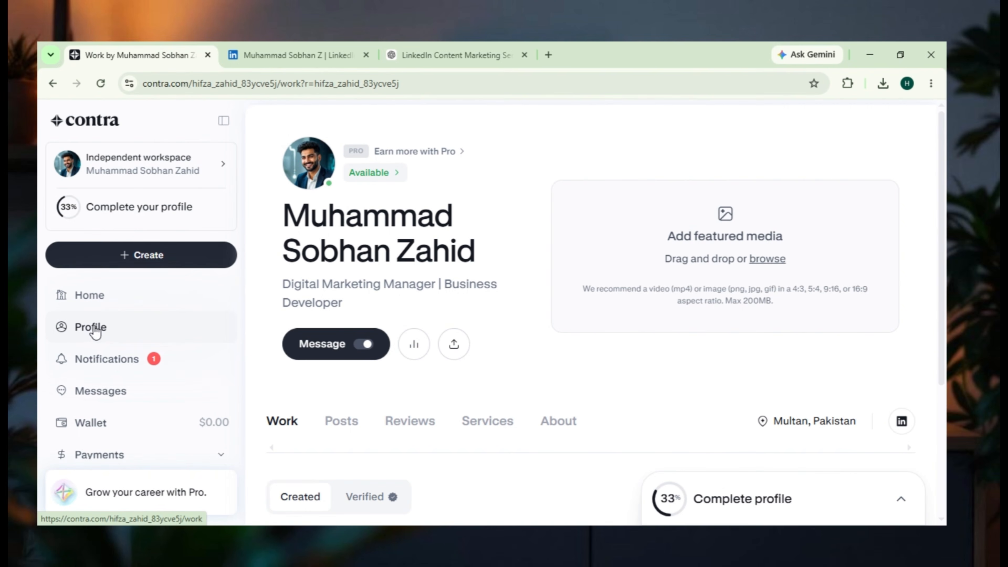
pyautogui.scroll(-1, 427, 383)
pyautogui.scroll(-4, 426, 385)
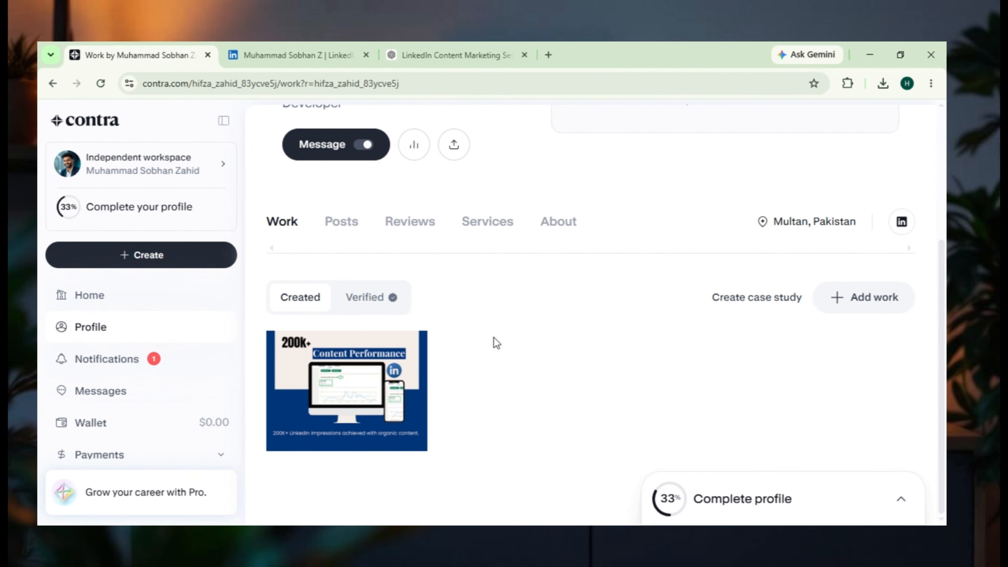
pyautogui.click(559, 230)
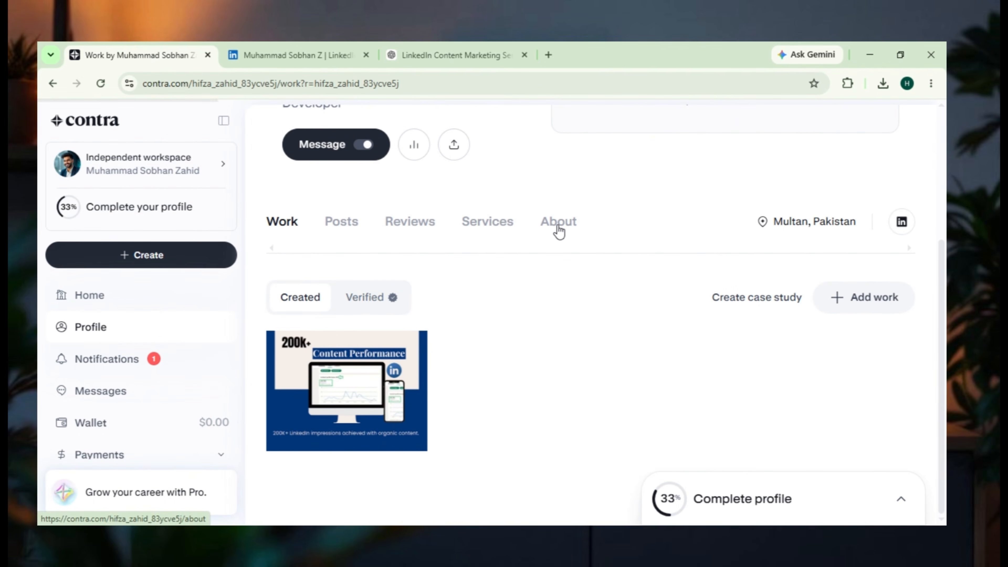
pyautogui.scroll(-2, 559, 230)
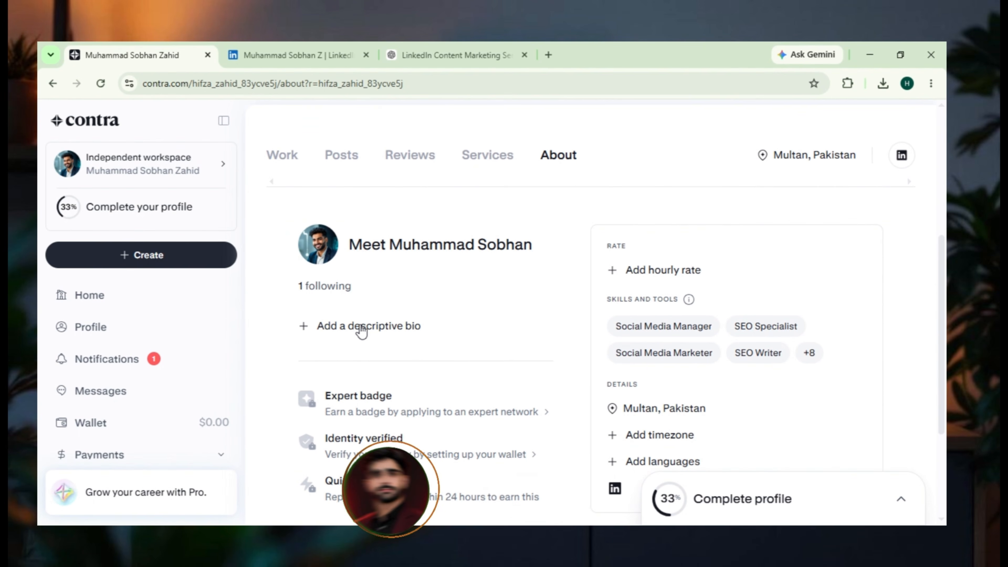
pyautogui.scroll(-4, 362, 334)
pyautogui.scroll(-1, 362, 329)
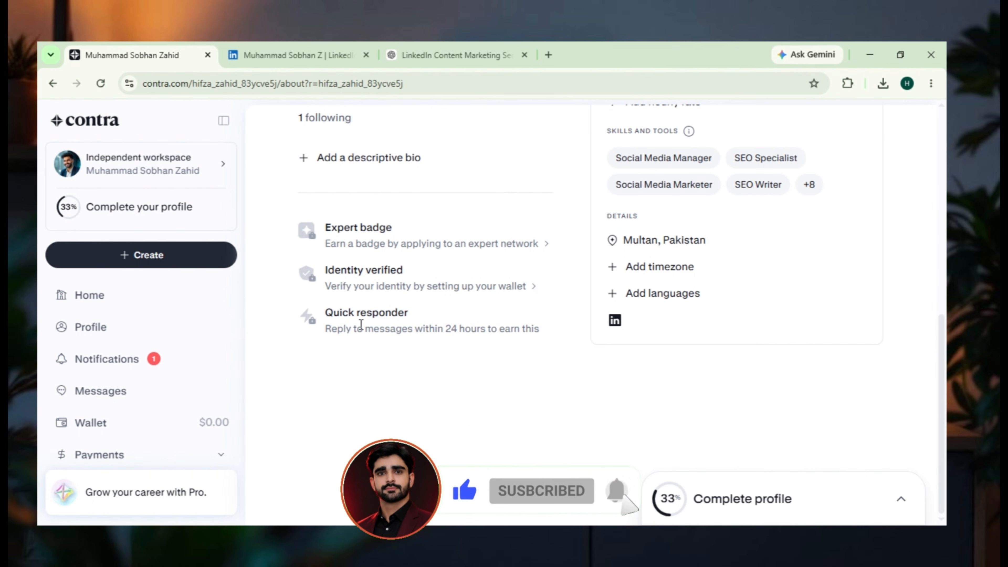
# - Fill in the profile bio with the LinkedIn About paragraph starting "With 3+ years of hands-on experience in digital marketing" and save it
pyautogui.scroll(1, 361, 324)
pyautogui.scroll(6, 361, 324)
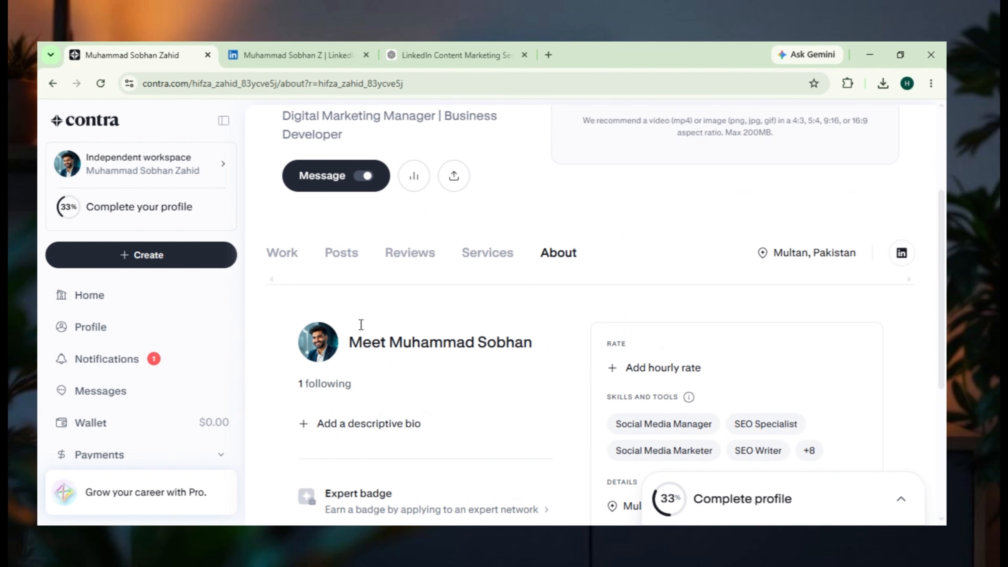
pyautogui.scroll(-3, 360, 325)
pyautogui.click(362, 293)
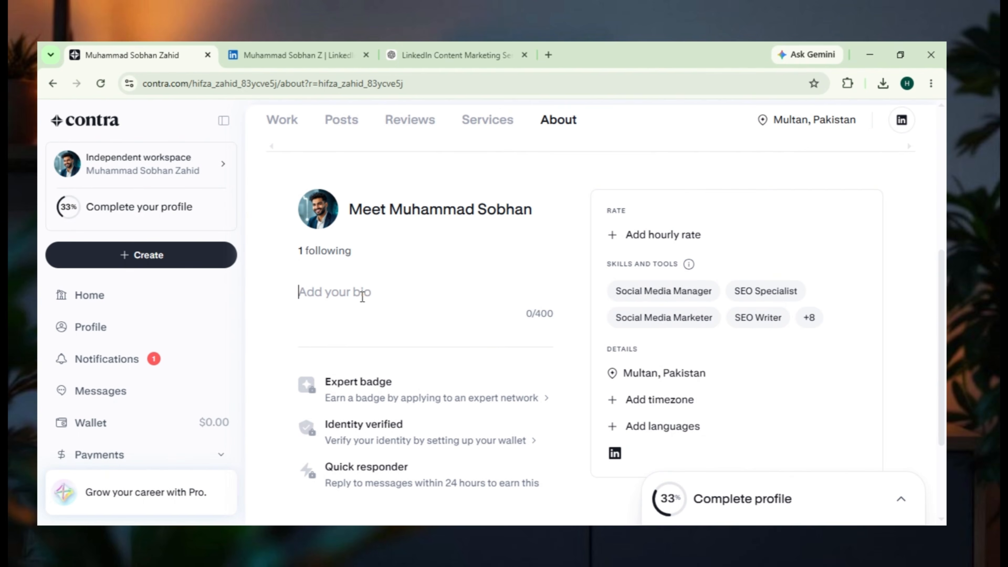
pyautogui.click(301, 55)
pyautogui.scroll(-6, 299, 357)
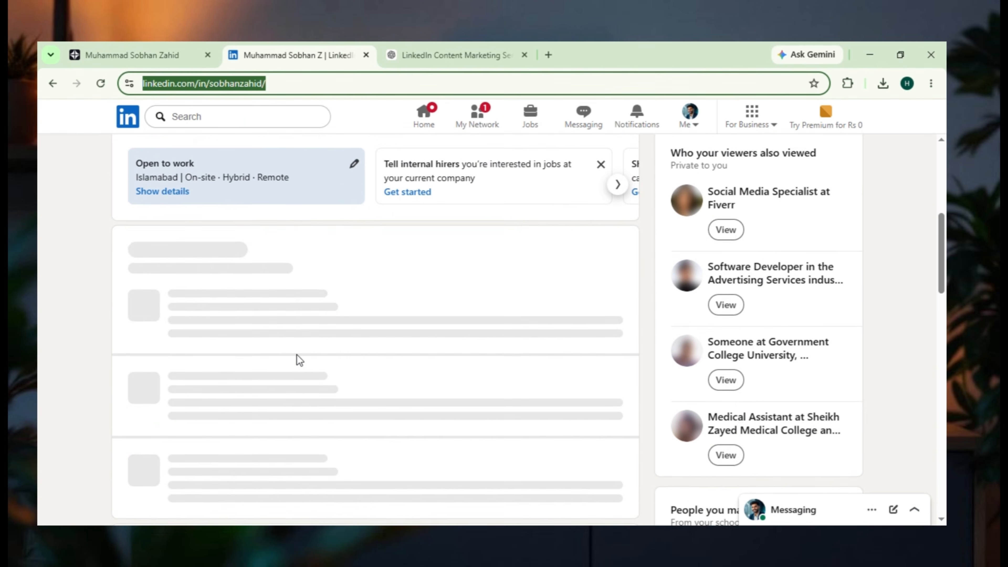
pyautogui.scroll(-4, 292, 350)
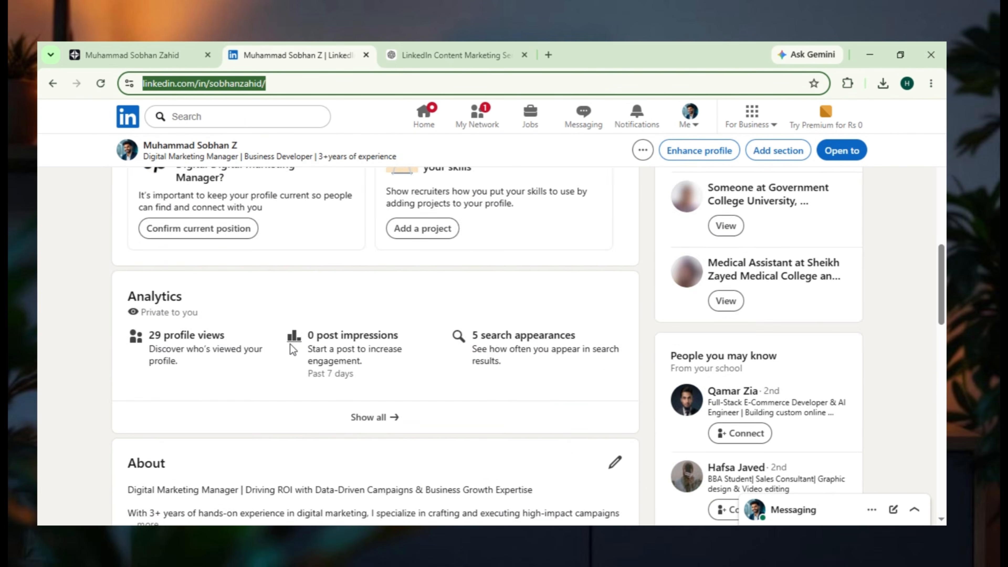
pyautogui.scroll(-4, 290, 344)
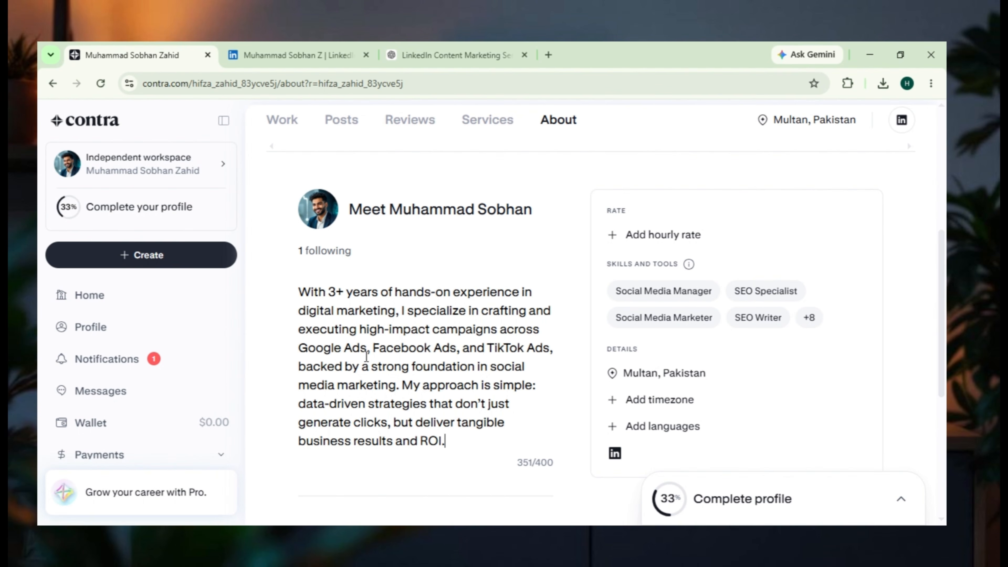
pyautogui.scroll(-5, 367, 350)
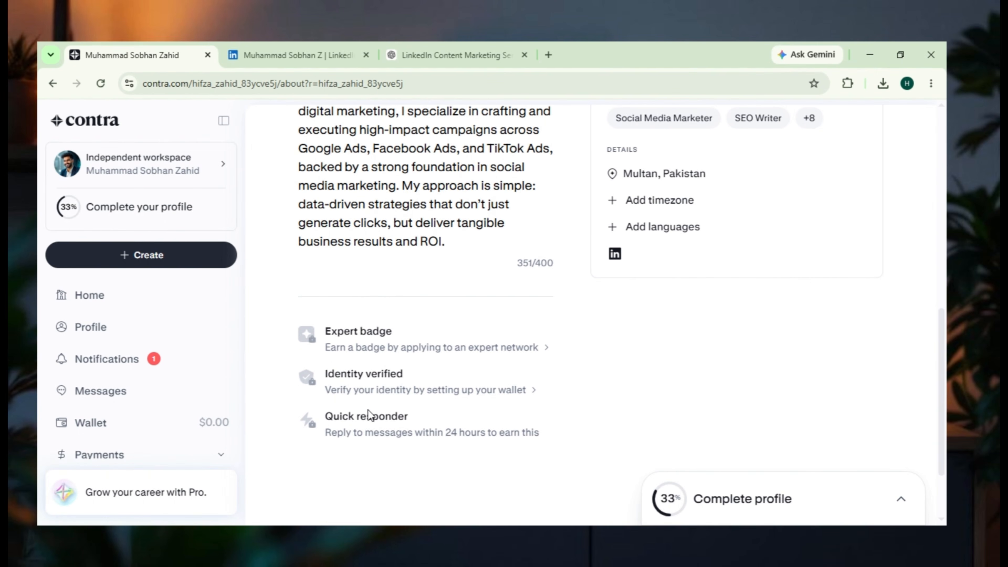
pyautogui.scroll(-2, 369, 413)
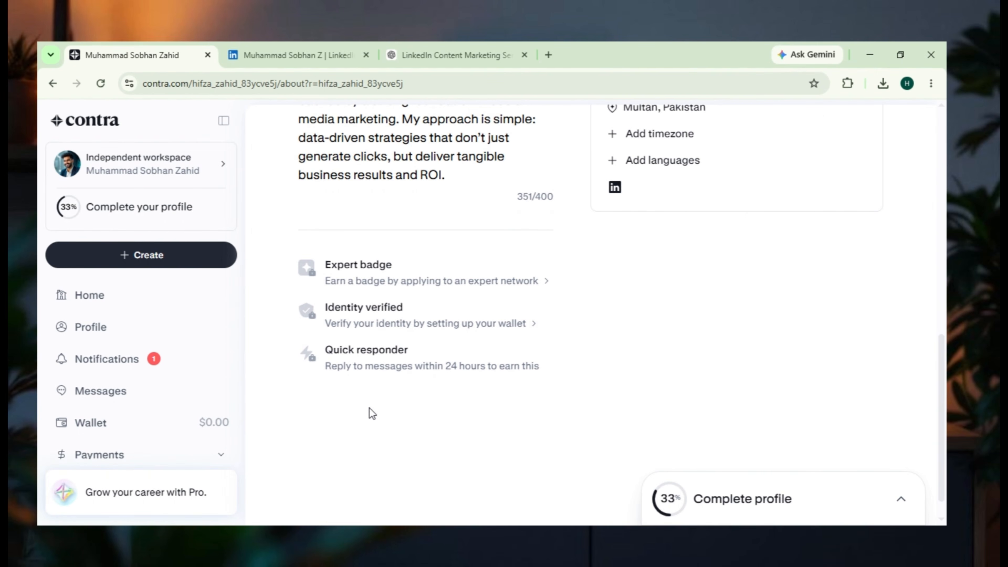
pyautogui.scroll(10, 570, 425)
pyautogui.scroll(-9, 669, 346)
pyautogui.click(660, 346)
# - Set the profile's hourly rate to $25 - $50/hr and change the location to Islamabad, Pakistan
pyautogui.scroll(7, 660, 346)
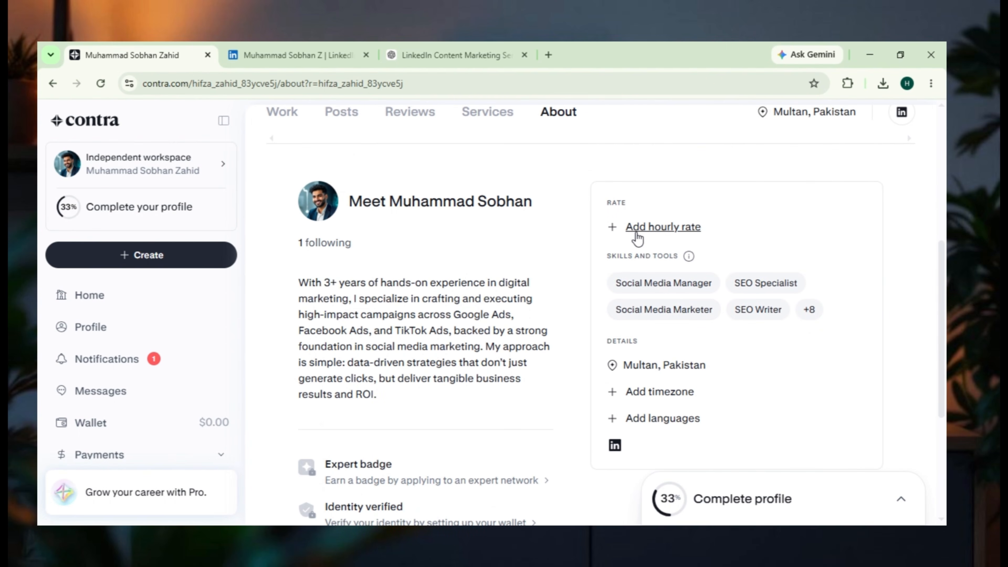
pyautogui.click(659, 227)
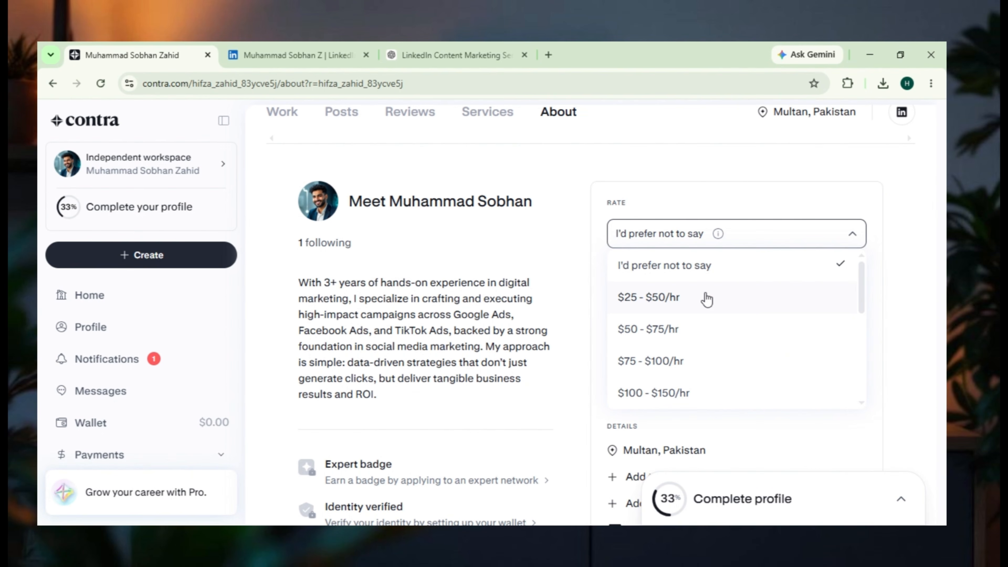
pyautogui.click(706, 298)
pyautogui.click(844, 272)
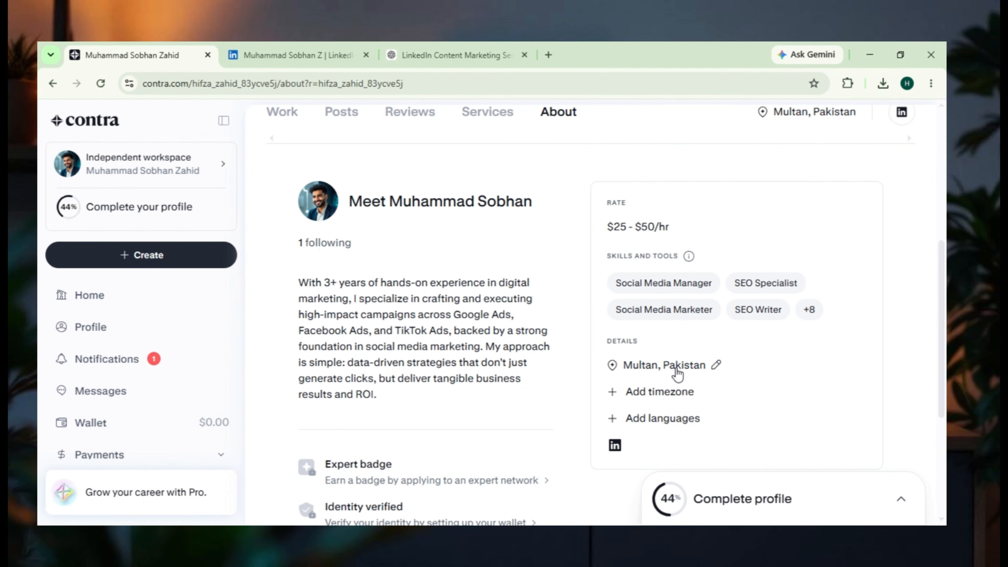
pyautogui.click(677, 368)
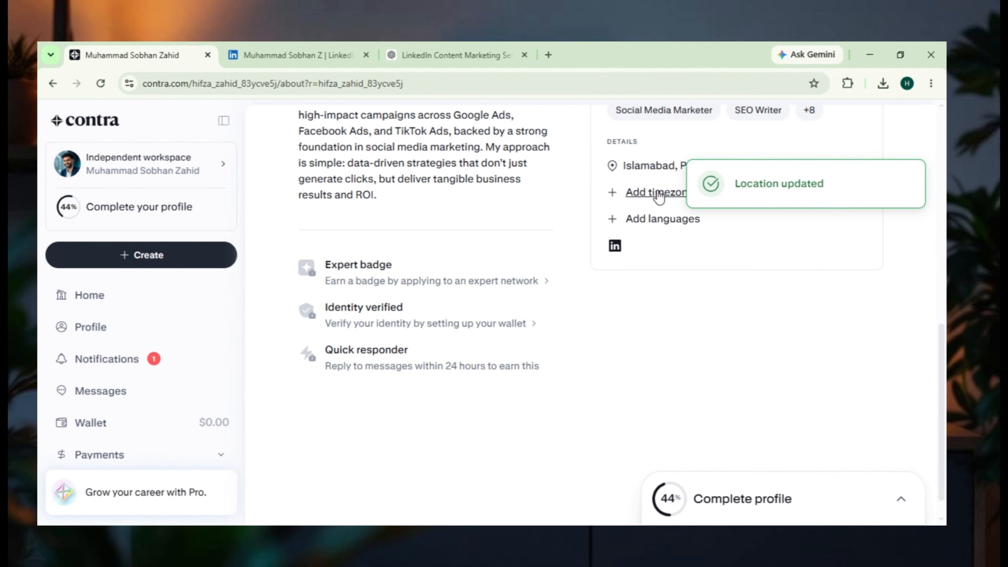
# - Set the time zone to (GMT+5) Pakistan Standard Time (PKT) with no extended hours and save it
pyautogui.click(656, 193)
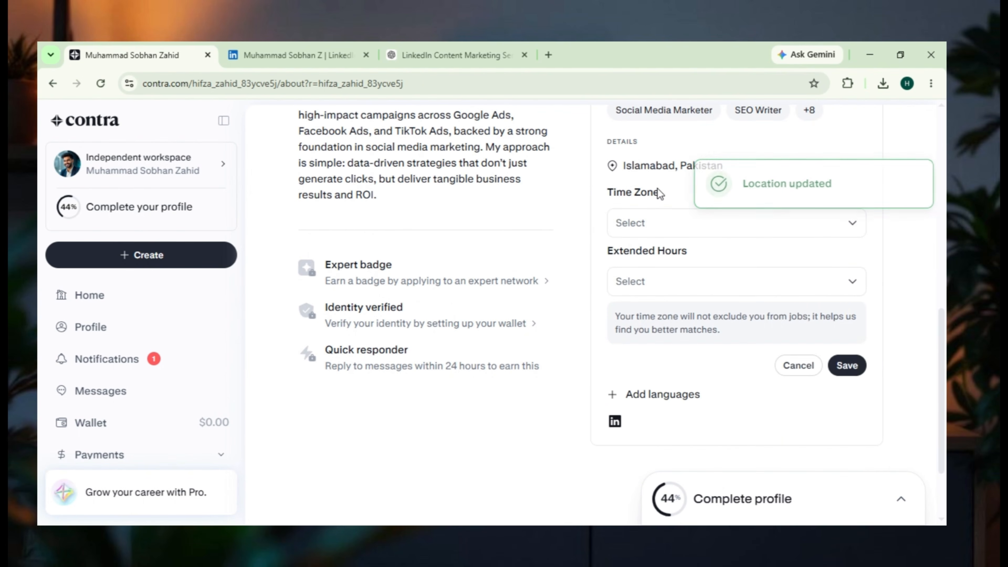
pyautogui.click(666, 226)
pyautogui.scroll(-2, 711, 310)
pyautogui.scroll(-5, 710, 309)
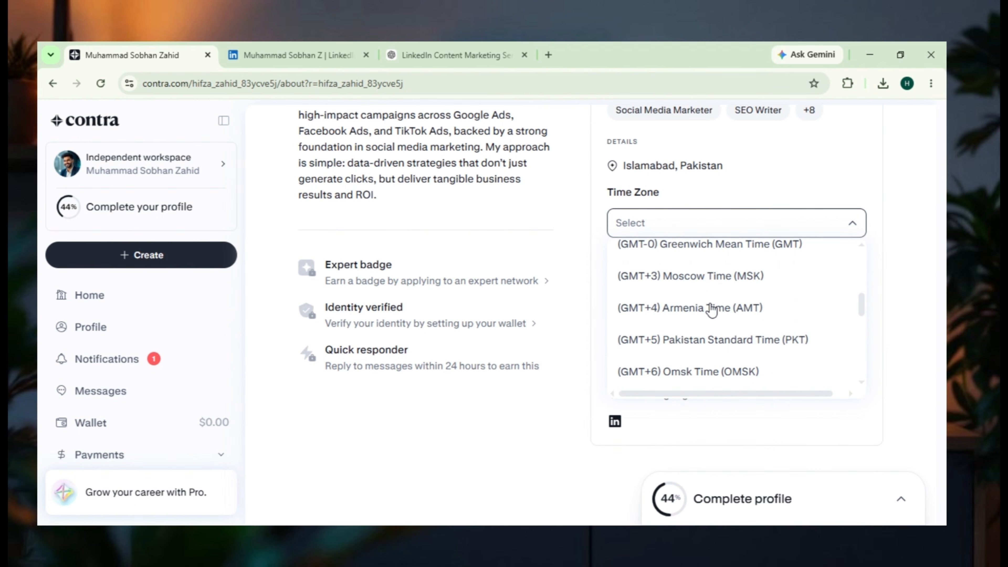
pyautogui.click(711, 340)
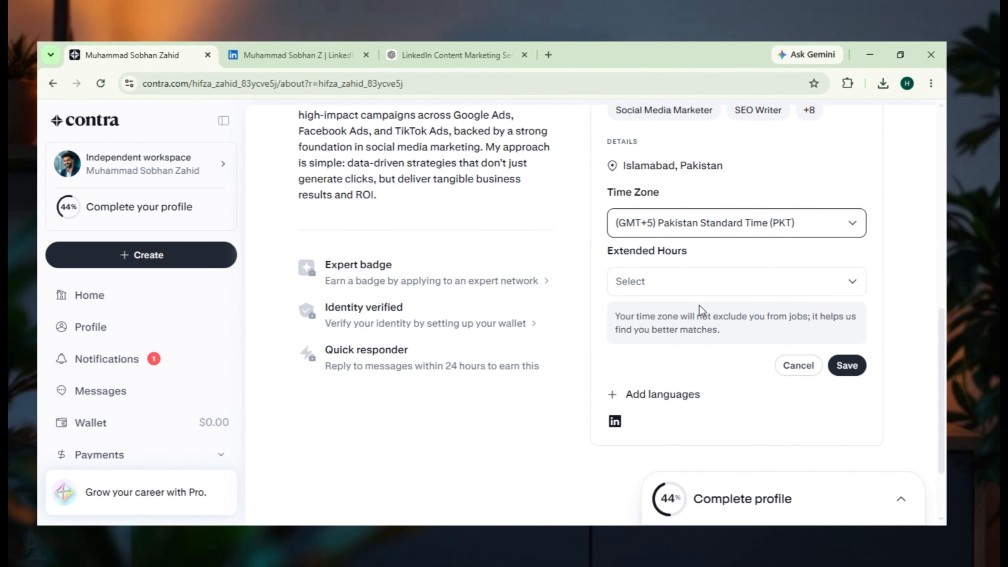
pyautogui.click(684, 289)
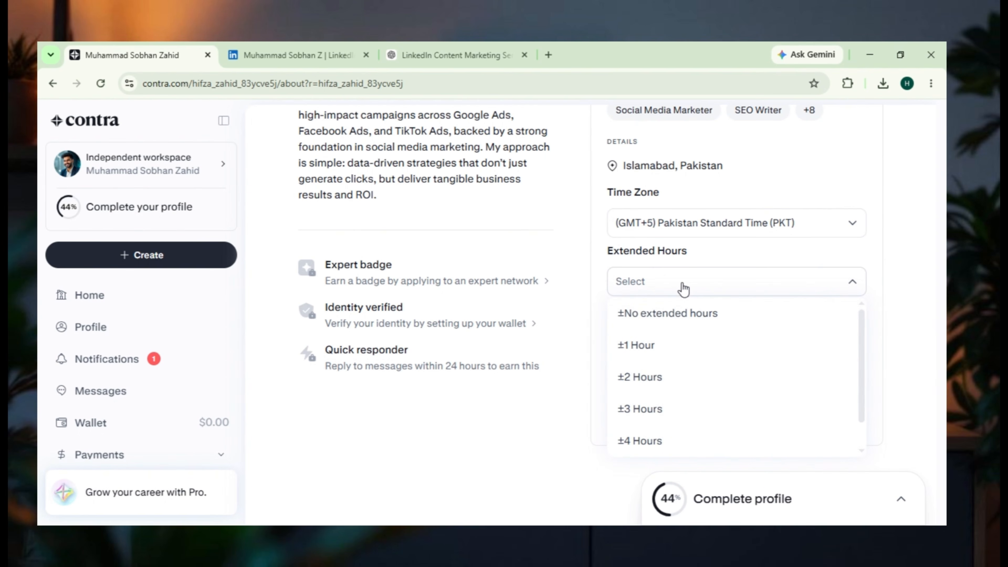
pyautogui.click(690, 317)
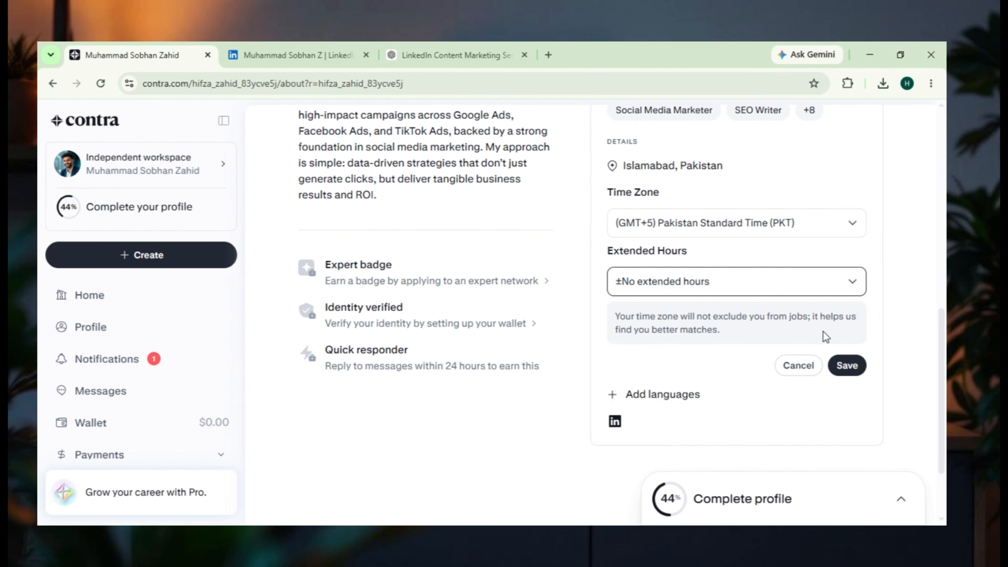
pyautogui.click(848, 366)
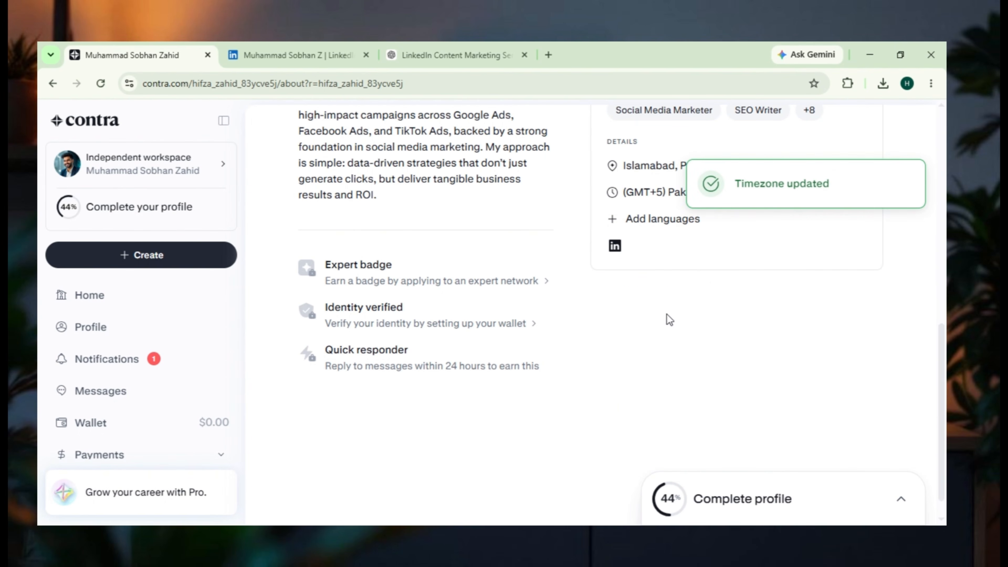
# - Add English as a profile language with Professional Working Proficiency and save it
pyautogui.click(647, 222)
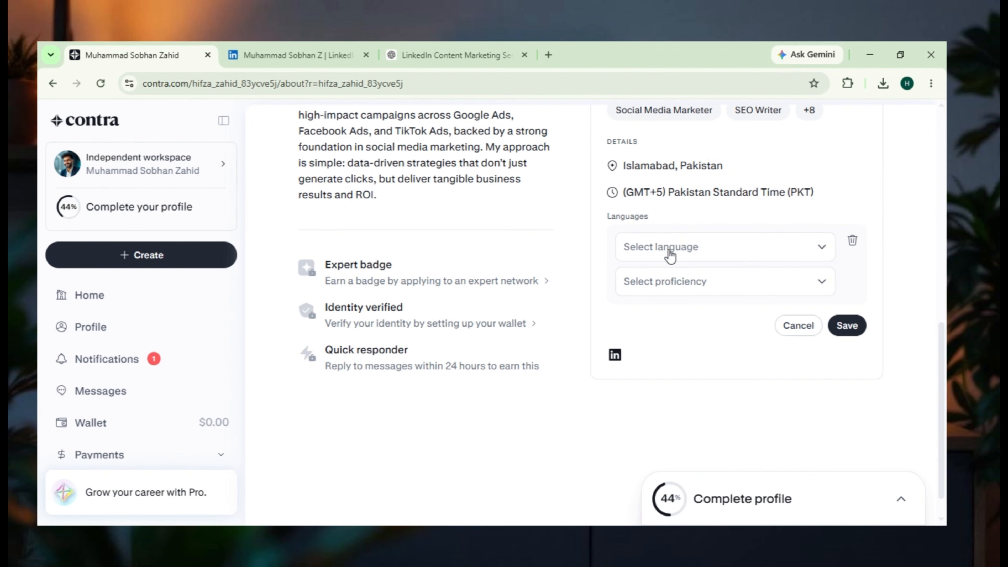
pyautogui.click(690, 254)
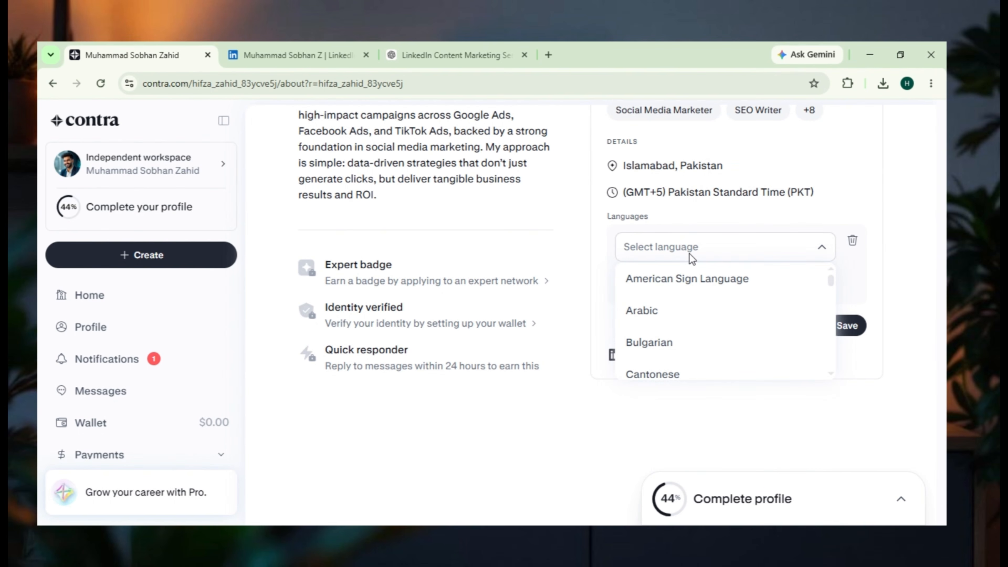
pyautogui.write('urdu')
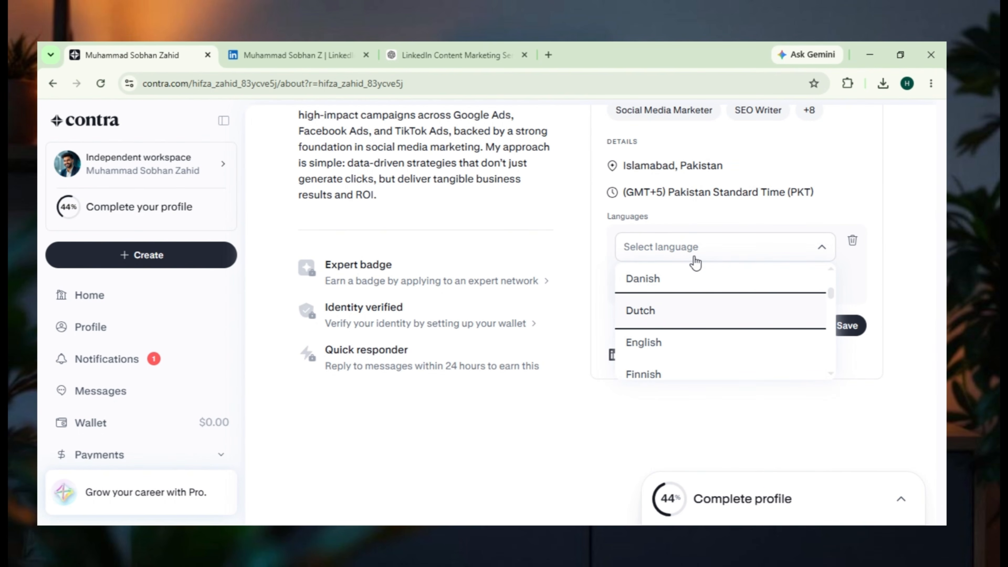
pyautogui.click(675, 344)
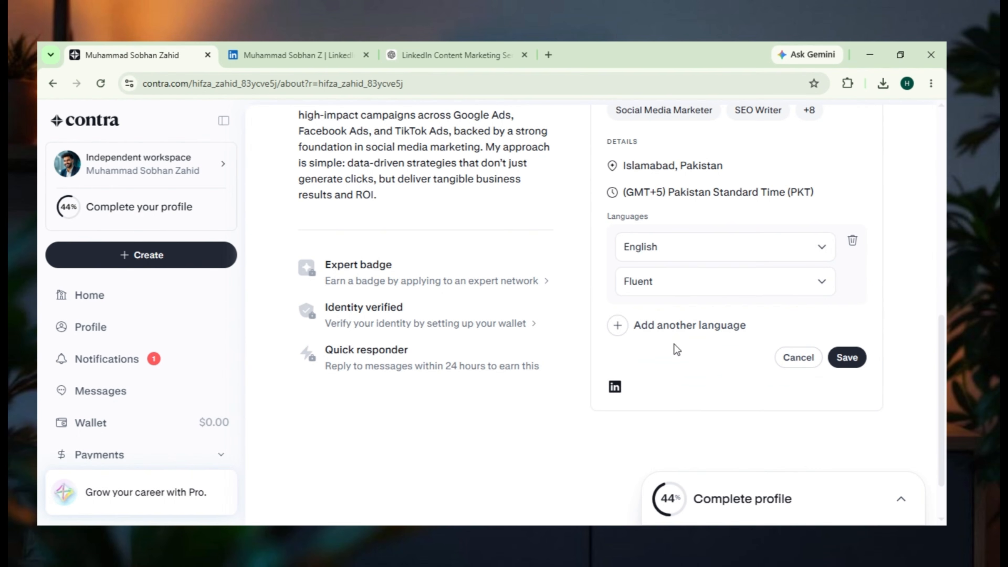
pyautogui.click(682, 286)
pyautogui.click(681, 381)
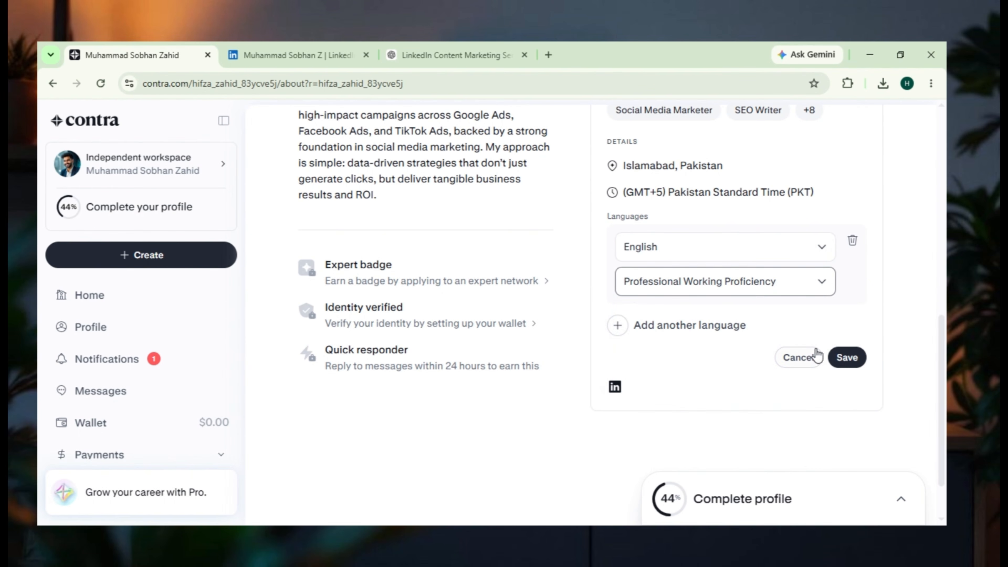
pyautogui.click(846, 358)
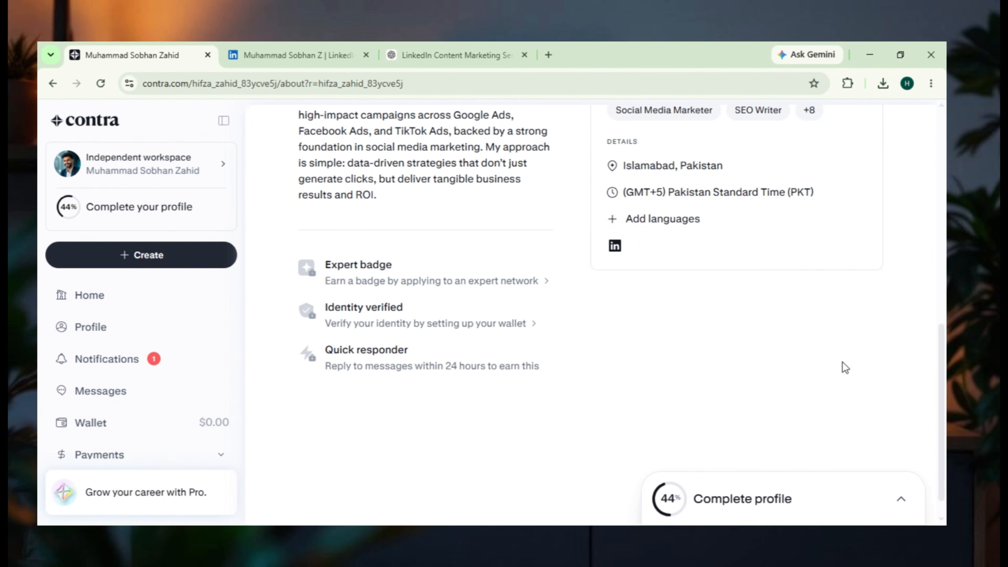
# - Add Hindi as a second profile language with Fluent proficiency and save the languages
pyautogui.click(651, 219)
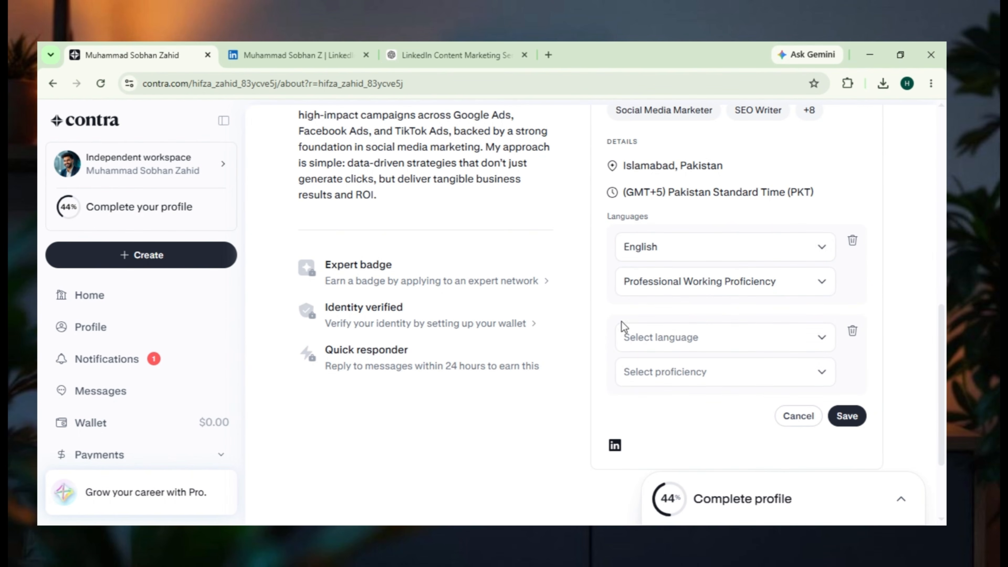
pyautogui.click(662, 338)
pyautogui.scroll(-15, 698, 439)
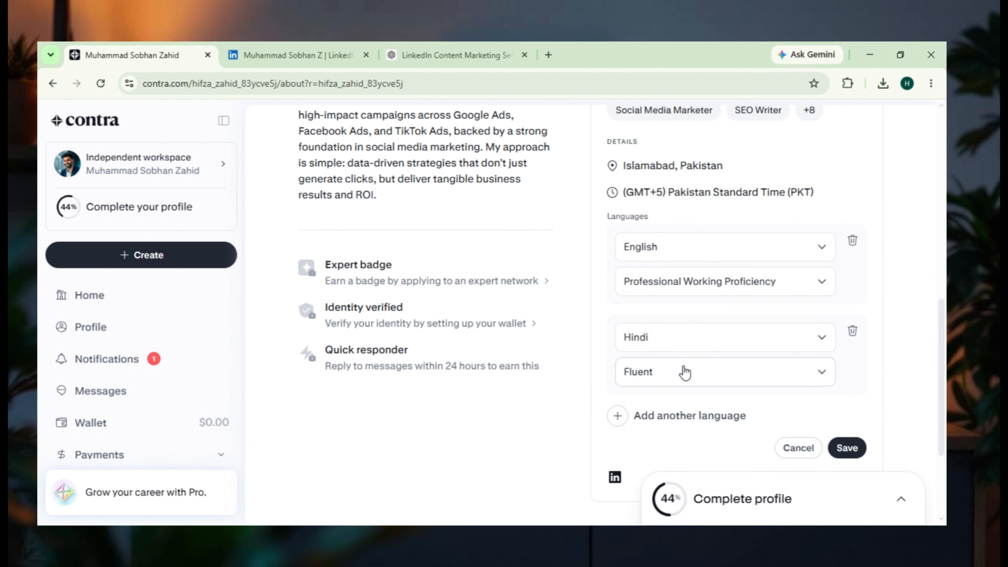
pyautogui.click(684, 370)
pyautogui.click(684, 370)
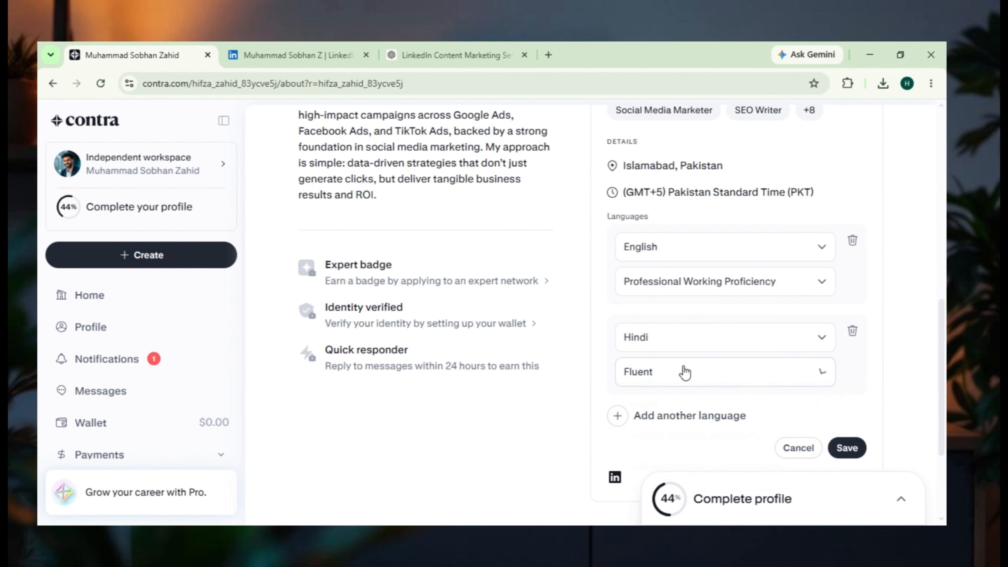
pyautogui.click(847, 448)
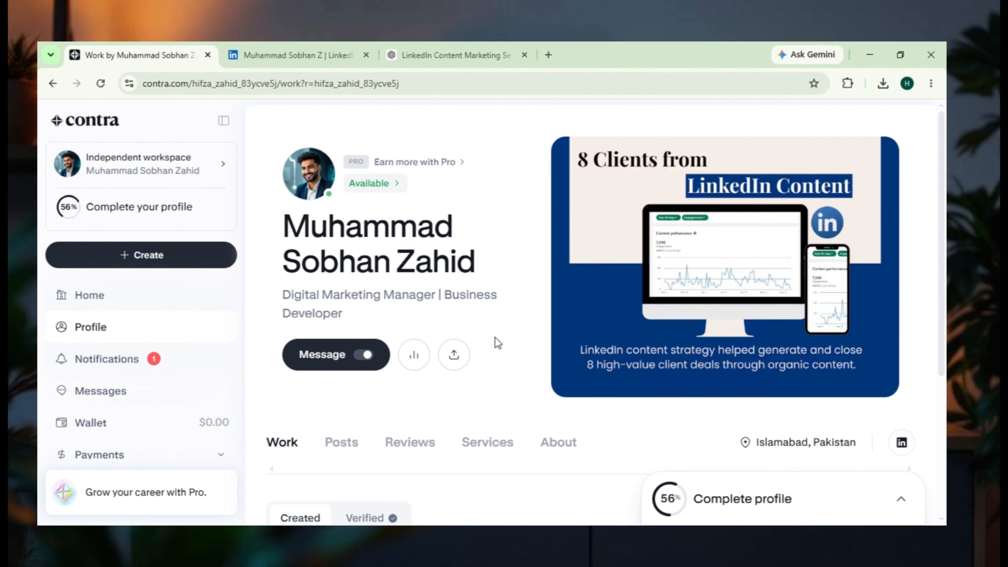
# - Create a first profile post and insert the prepared text beginning "Building a strong LinkedIn presence takes more than posting consistently"
pyautogui.scroll(-3, 481, 334)
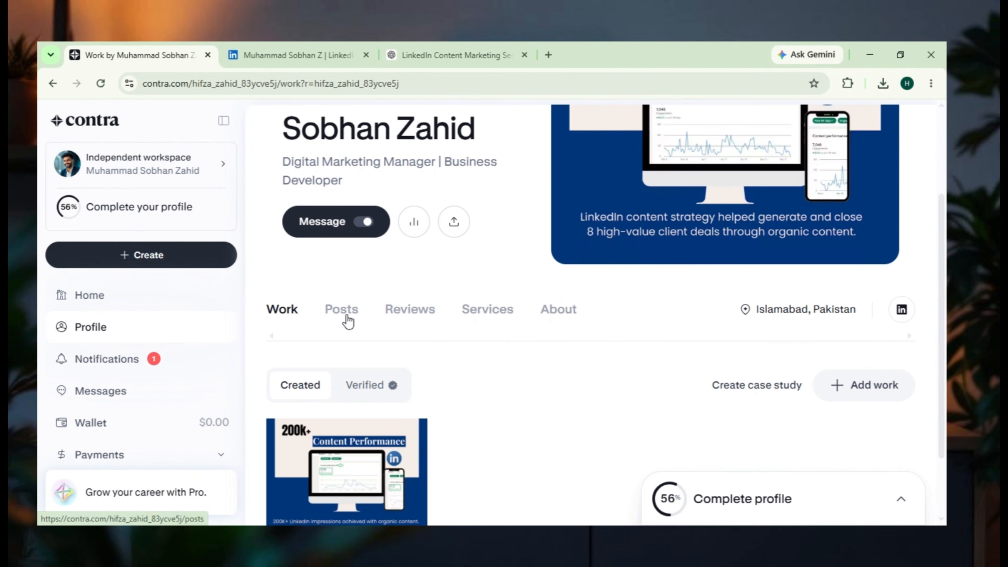
pyautogui.click(349, 317)
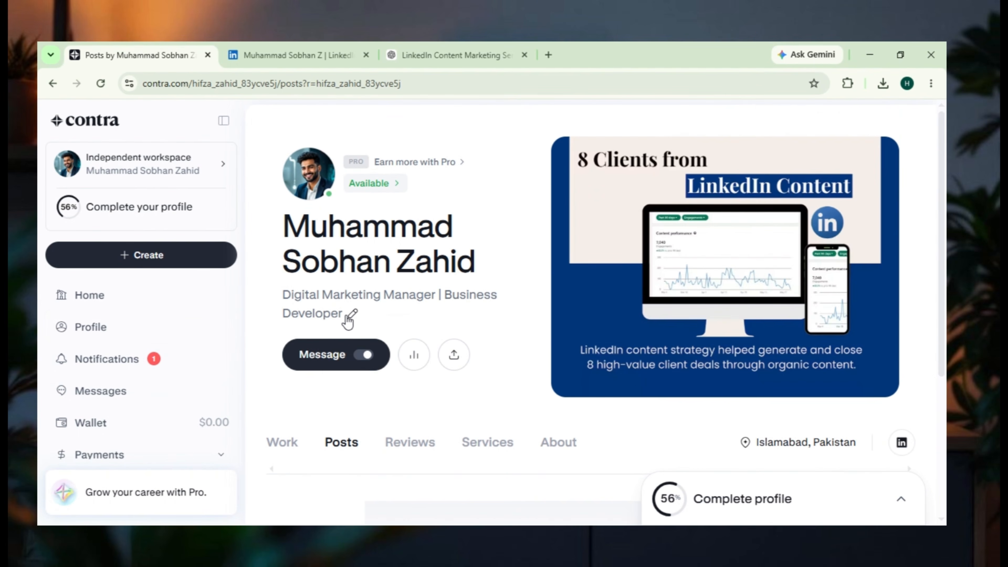
pyautogui.scroll(-5, 349, 321)
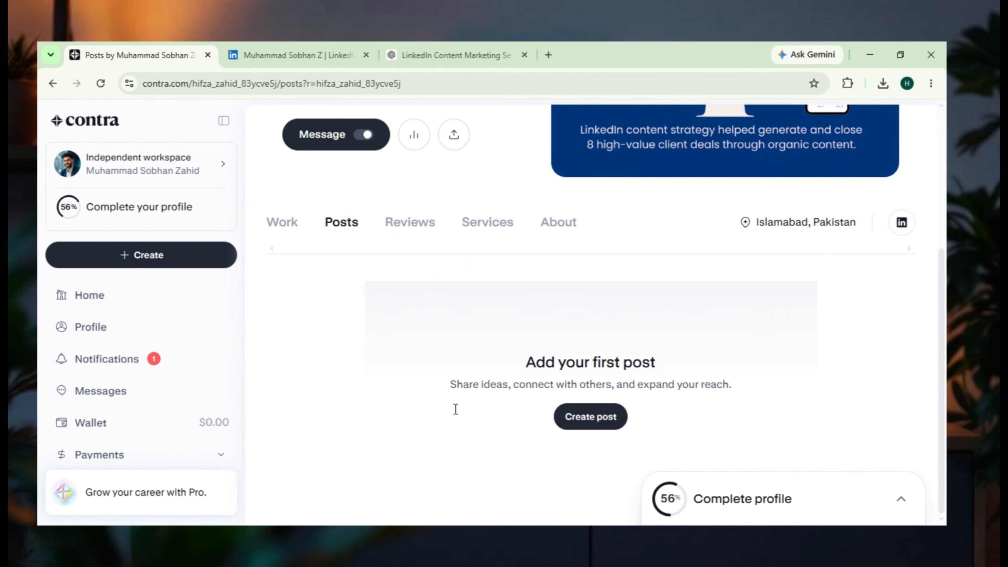
pyautogui.click(611, 416)
pyautogui.click(591, 417)
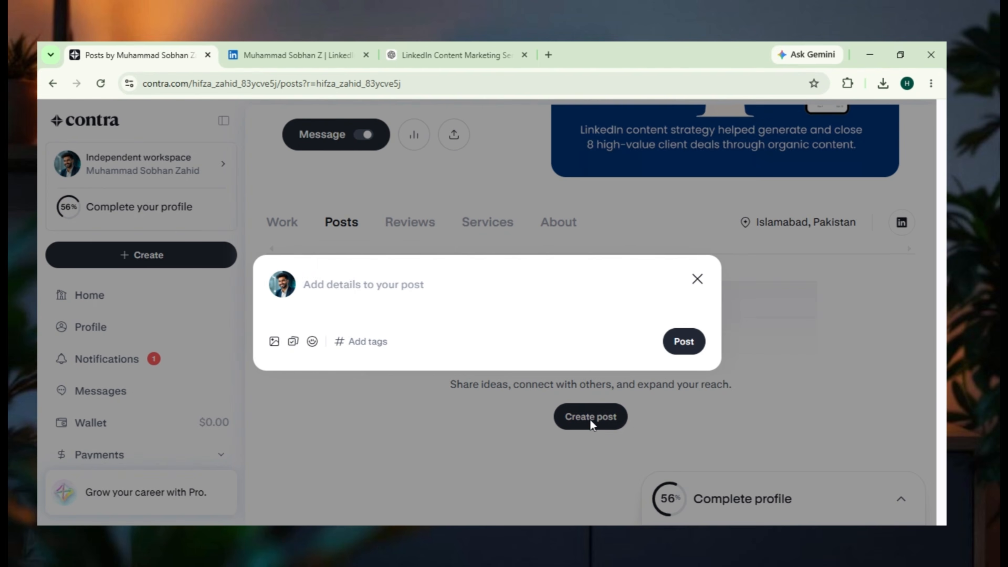
pyautogui.click(341, 281)
pyautogui.write('Building a strong LinkedIn presence takes more than posting consistently. It requires a clear content strategy, authentic personal branding, and content that creates meaningful conversations. I help professionals turn their expertise into LinkedIn content that builds trust, visibility, and opportunities.')
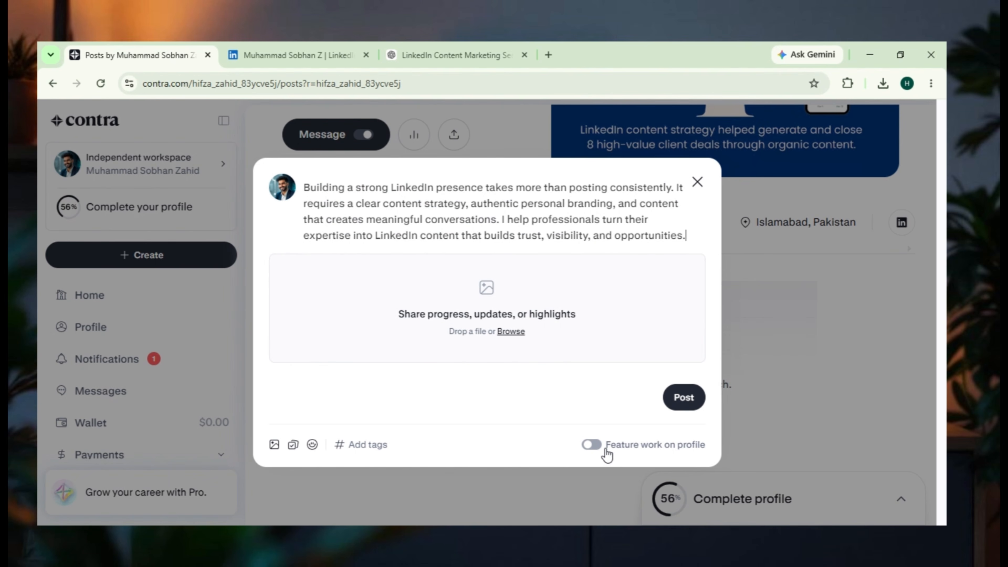
# - Feature the post as work on the profile and attach the "200K+ Content Performance" image
pyautogui.click(588, 447)
pyautogui.click(510, 333)
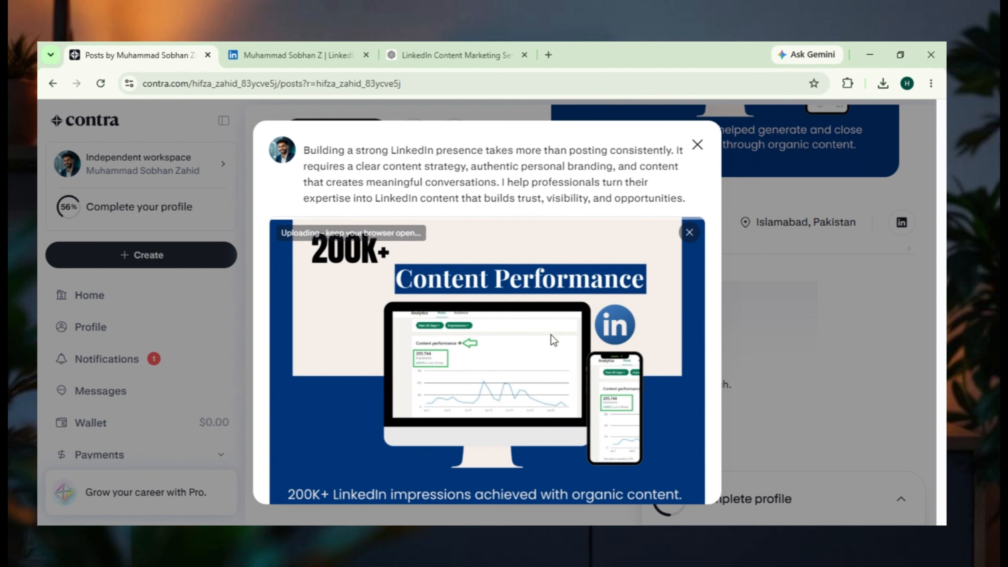
# - Tag the post with linkedinoptimization, LinkedIn and linkedinautomation, and publish it
pyautogui.scroll(-4, 556, 360)
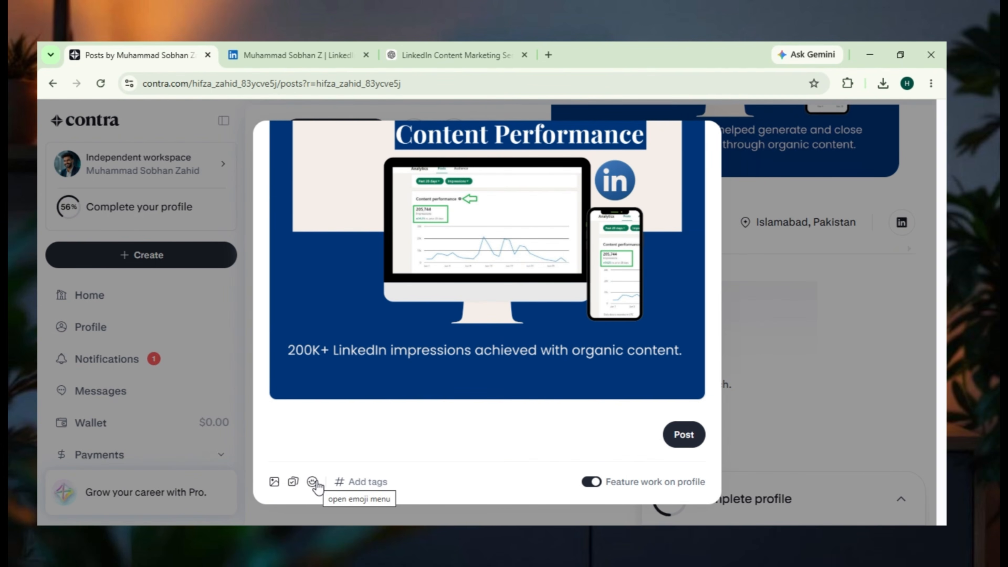
pyautogui.click(343, 491)
pyautogui.click(386, 296)
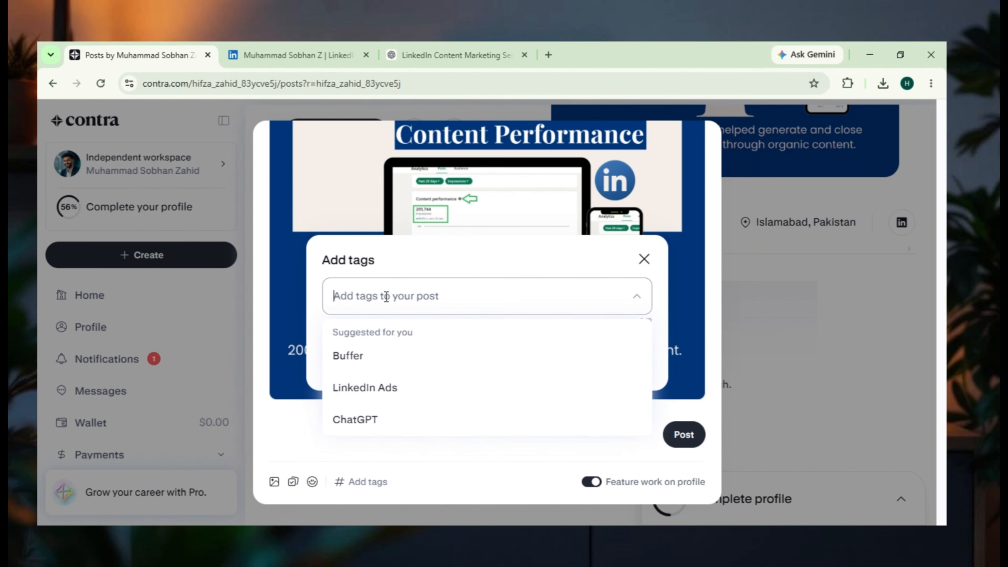
pyautogui.write('linkedin')
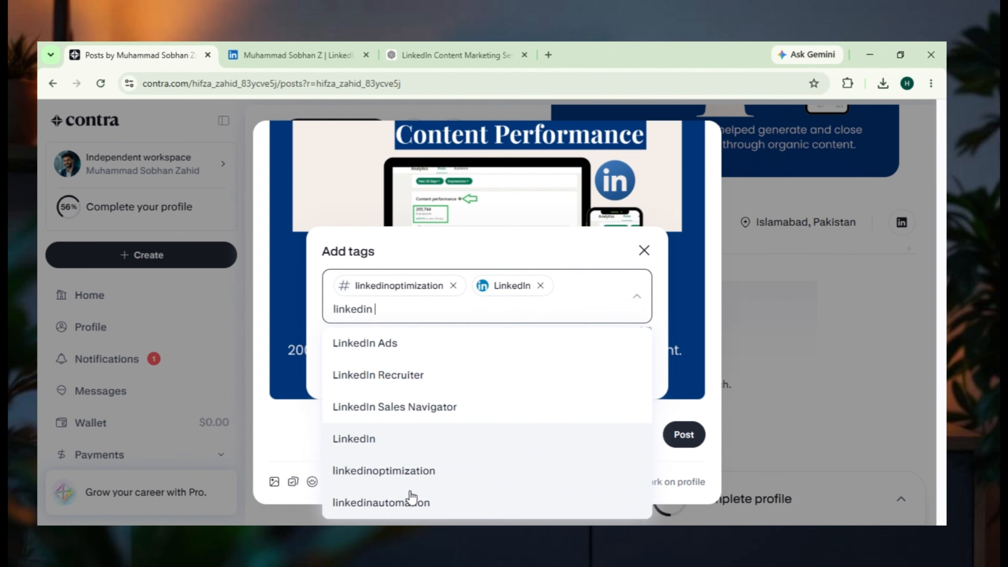
pyautogui.click(411, 497)
pyautogui.click(616, 382)
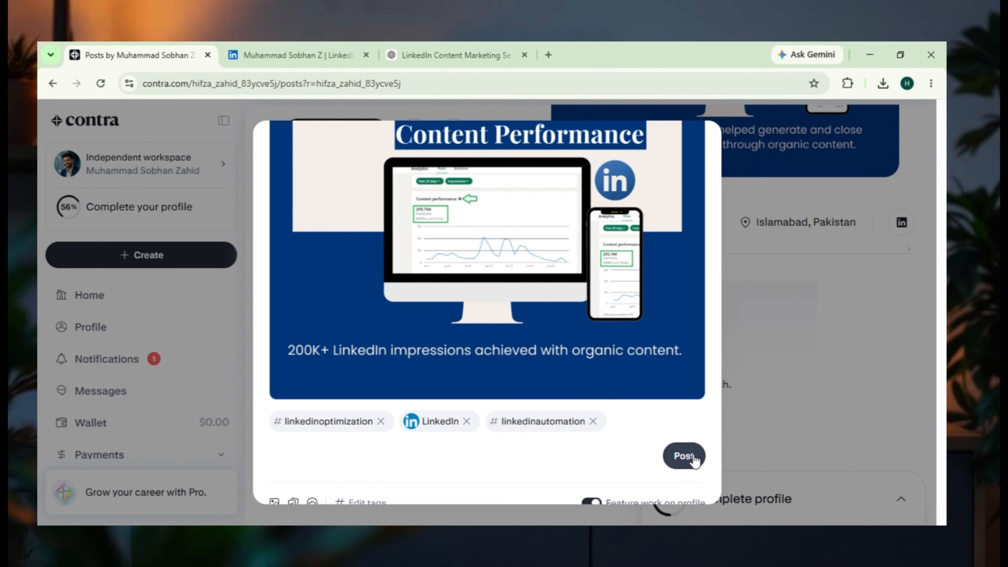
pyautogui.click(683, 456)
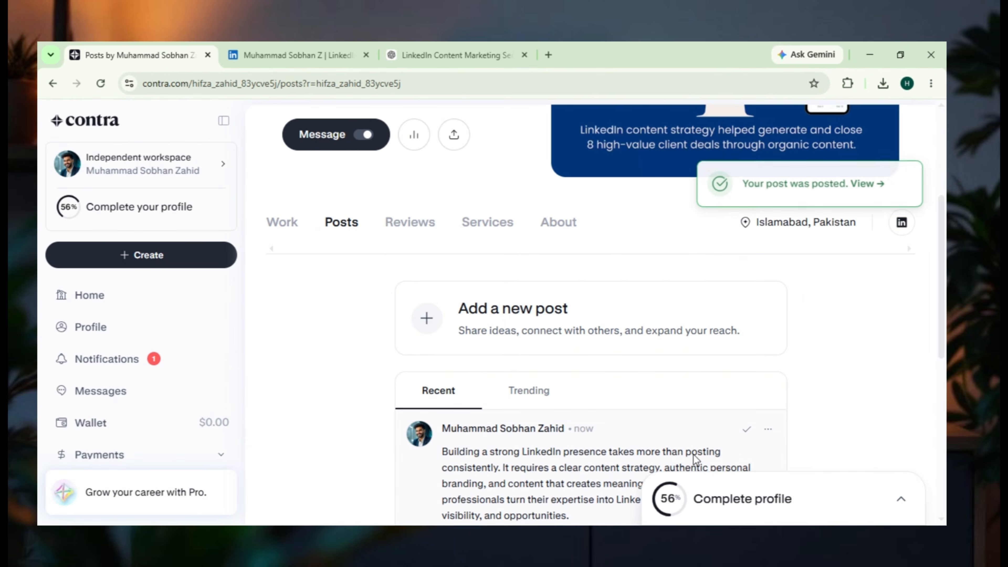
# - Review the published post in the profile's Posts section, including its text, tags and image
pyautogui.scroll(-5, 444, 258)
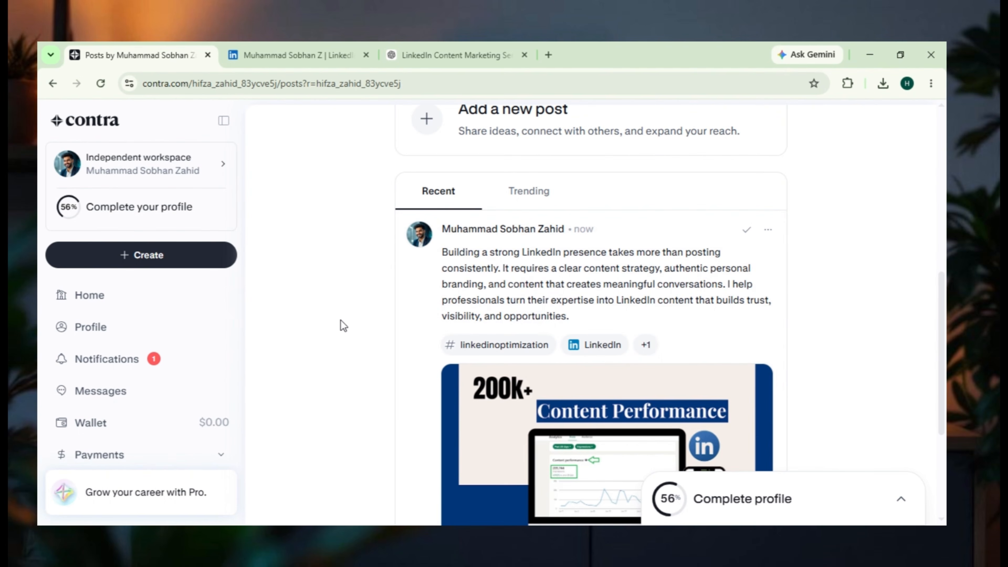
pyautogui.scroll(-5, 341, 333)
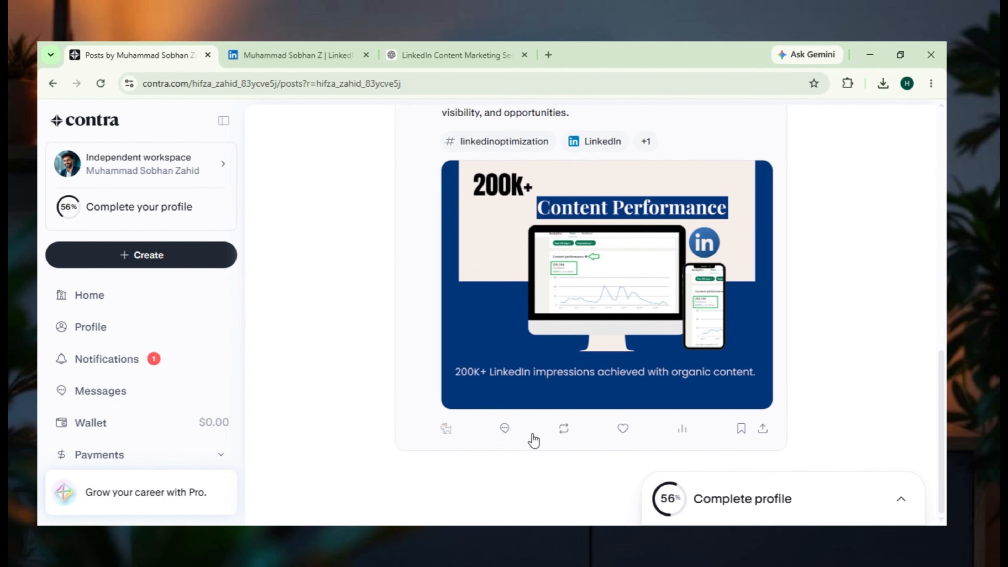
pyautogui.scroll(15, 532, 433)
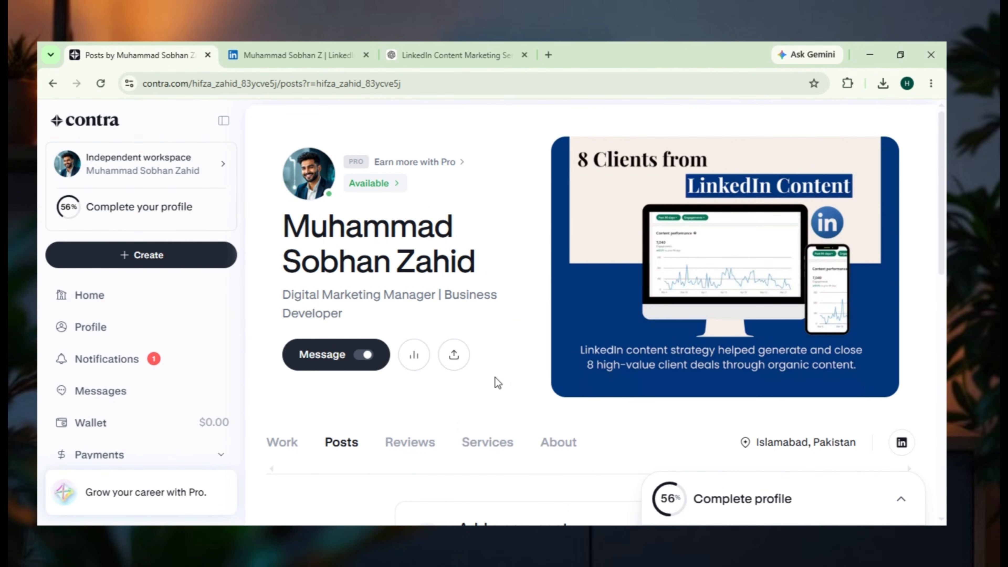
# - Check the account notifications under the Social, Work and All categories
pyautogui.scroll(-2, 121, 353)
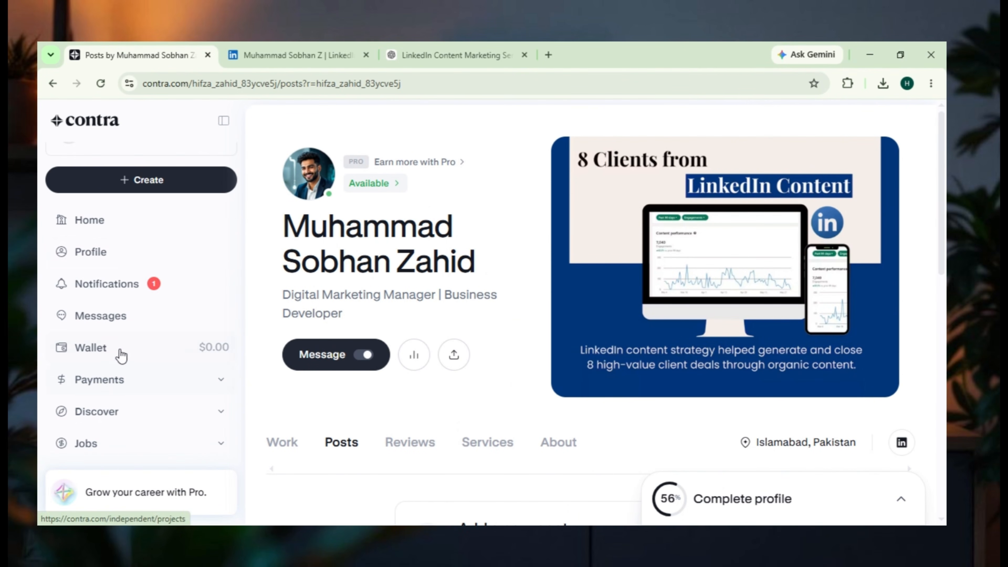
pyautogui.click(127, 284)
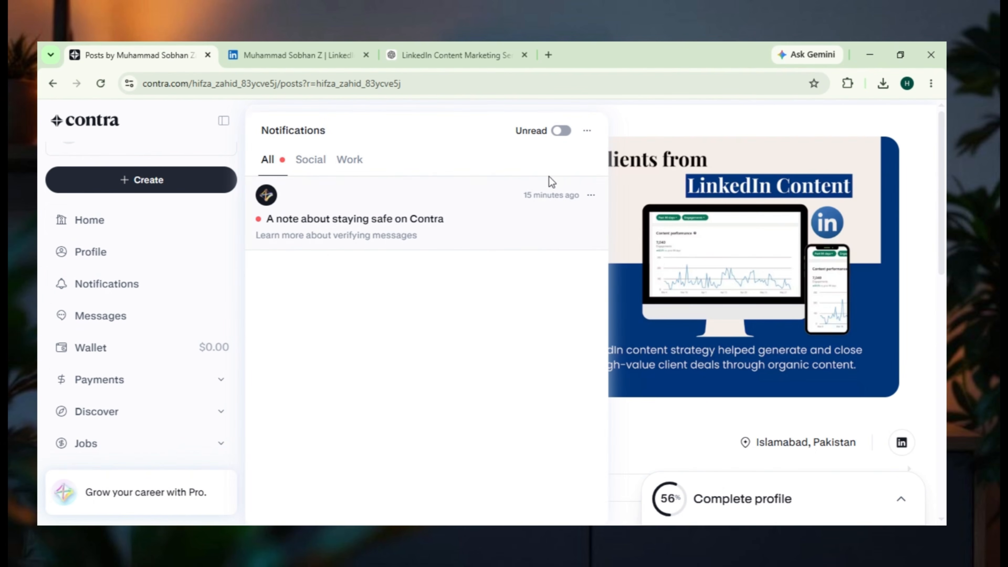
pyautogui.click(303, 166)
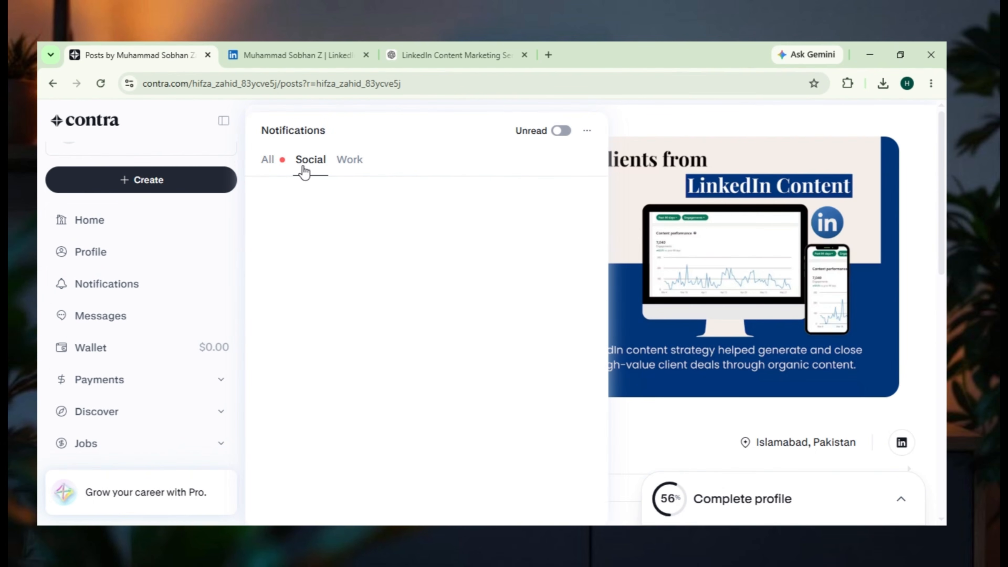
pyautogui.click(361, 162)
pyautogui.click(270, 161)
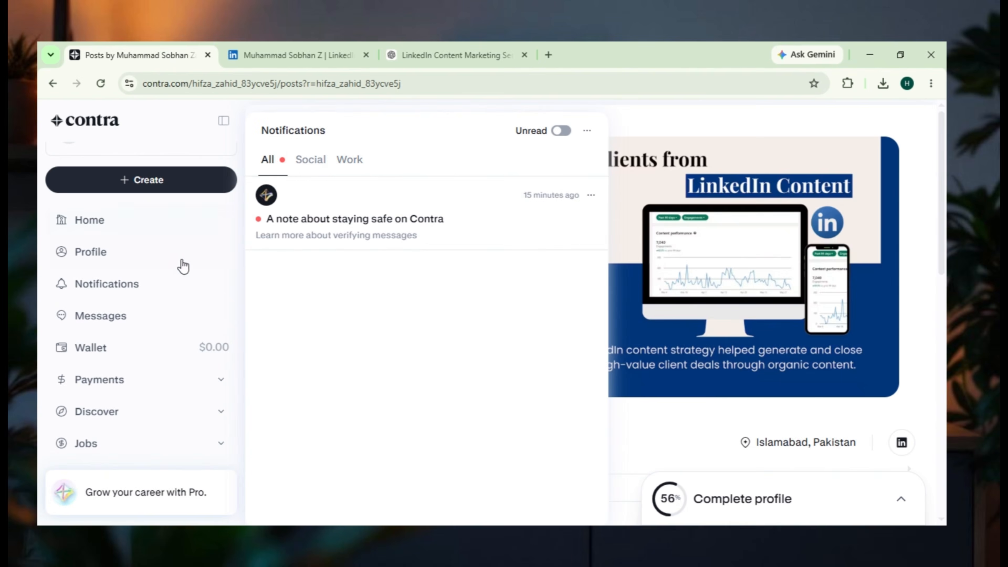
# - Examine the wallet's available balance and its account details for receiving transfers
pyautogui.click(91, 348)
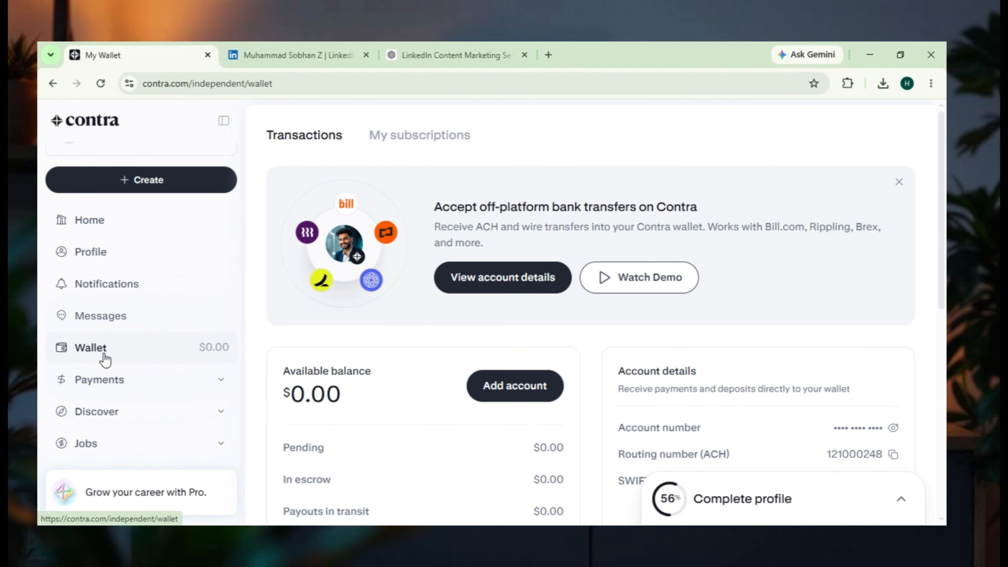
pyautogui.click(483, 284)
pyautogui.click(611, 393)
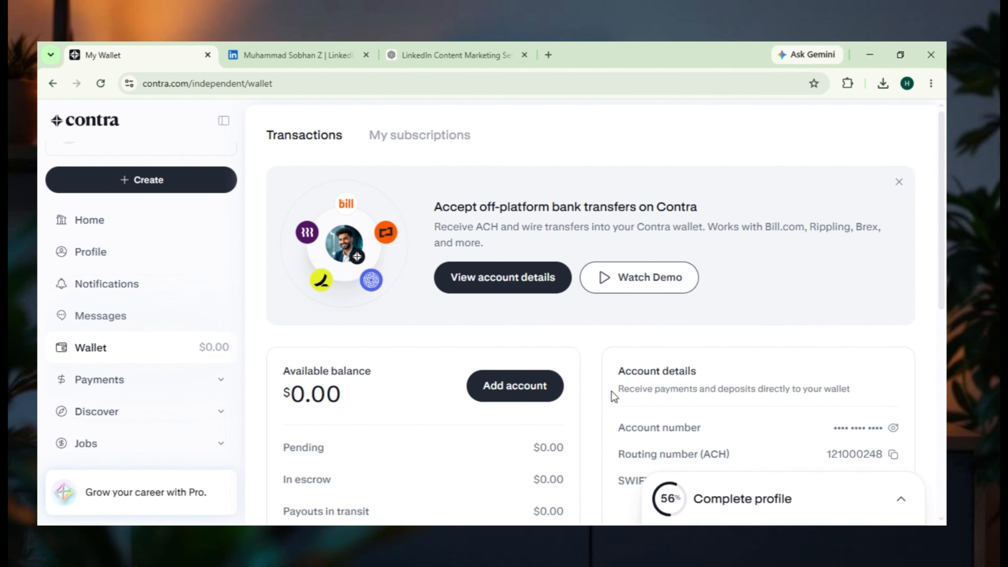
pyautogui.scroll(-2, 546, 344)
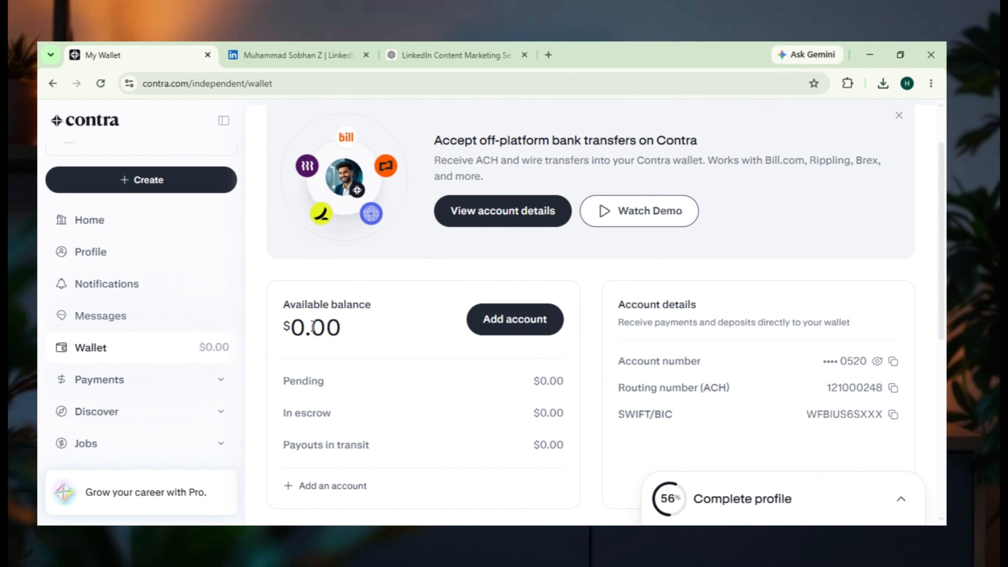
pyautogui.moveTo(268, 328); pyautogui.dragTo(341, 330)
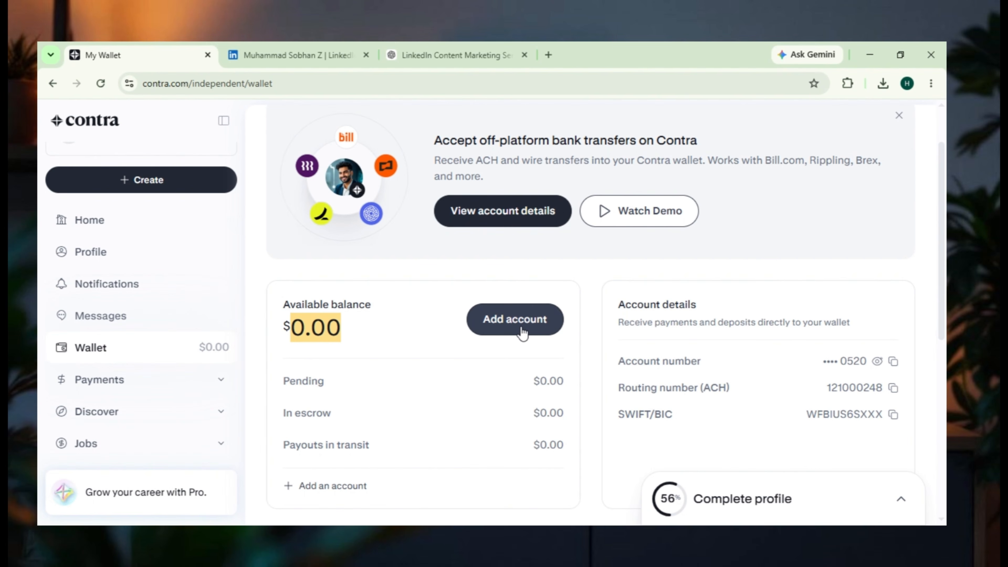
# - Start the wallet payout setup with Pakistan as the country of residence and review the payout methods offered to an individual
pyautogui.scroll(-2, 523, 333)
pyautogui.click(504, 258)
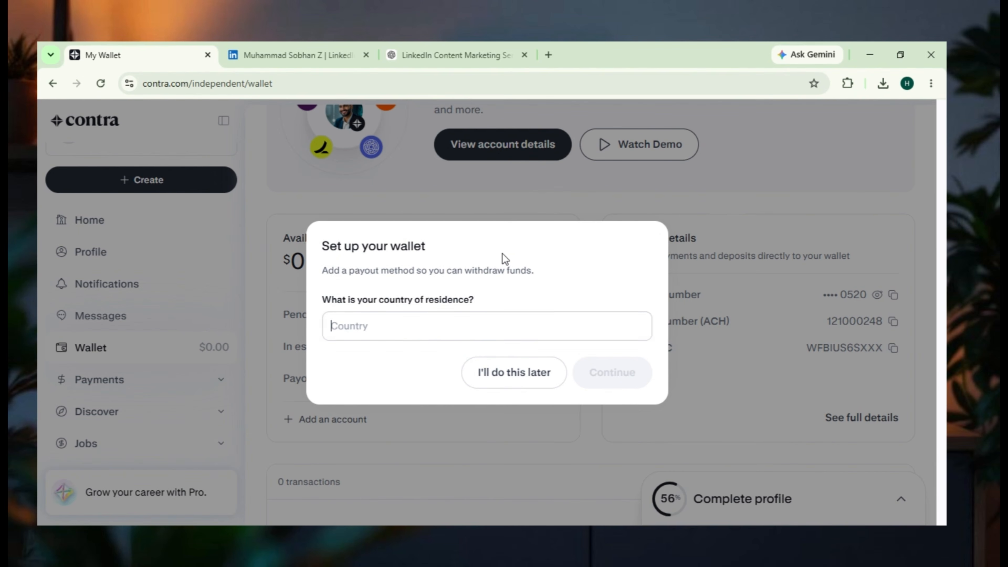
pyautogui.click(408, 329)
pyautogui.write('pa')
pyautogui.click(411, 359)
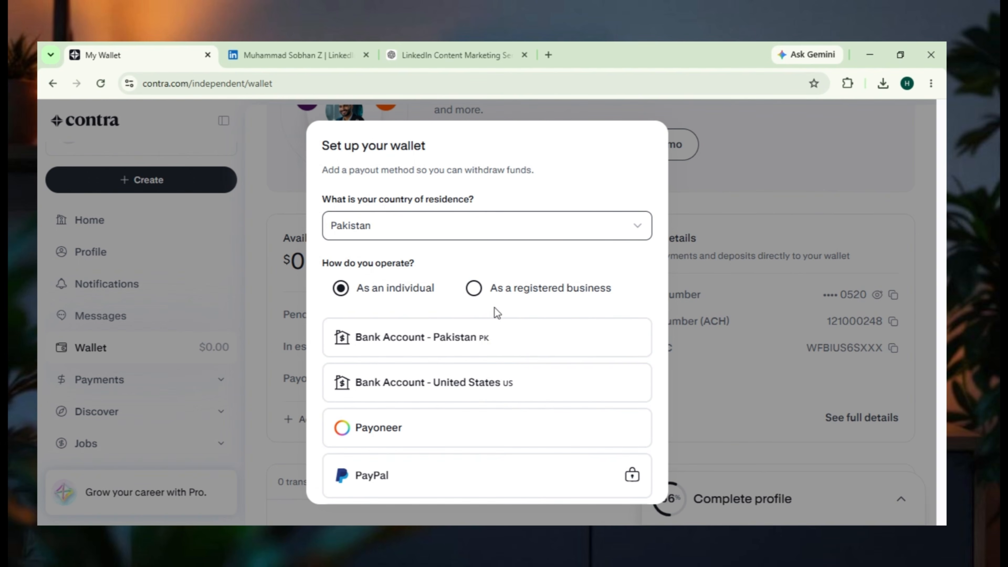
pyautogui.scroll(-1, 494, 343)
pyautogui.scroll(-1, 529, 307)
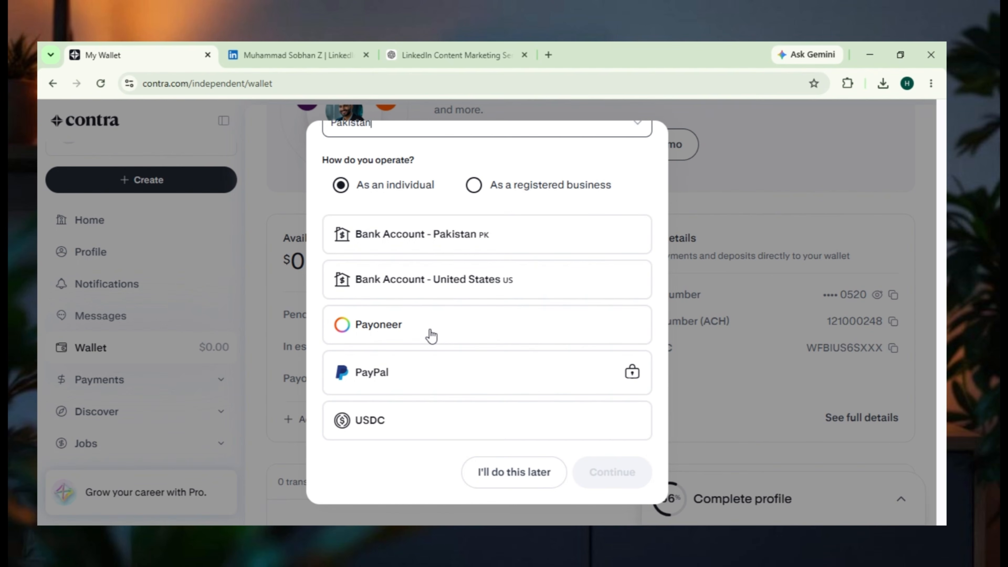
pyautogui.moveTo(401, 383)
pyautogui.click(377, 336)
# - Feature the "LinkedIn Client Hunting" work with its "8 Clients from LinkedIn Content" image from the Discover page's profile card
pyautogui.scroll(-1, 378, 335)
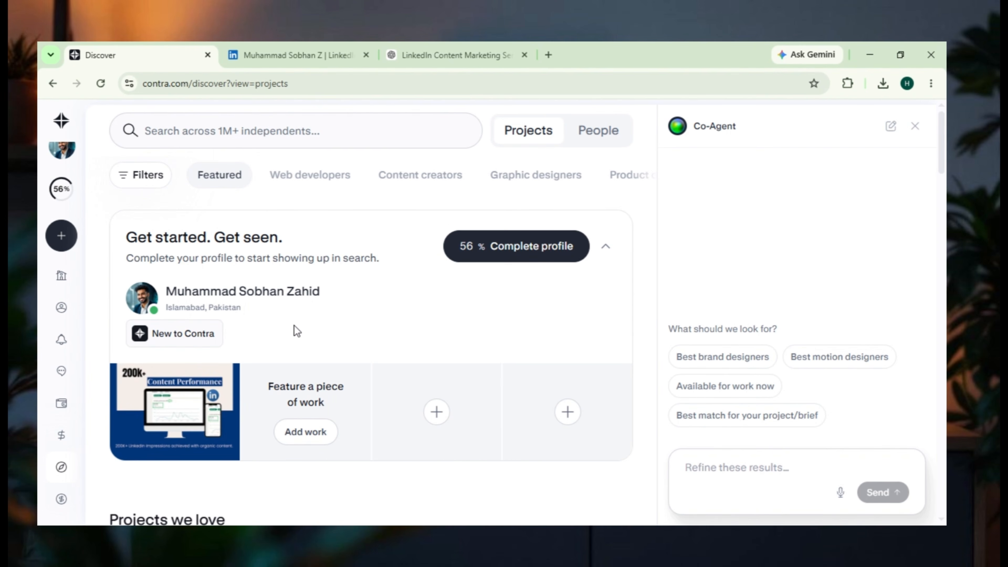
pyautogui.click(606, 246)
pyautogui.click(606, 247)
pyautogui.click(307, 433)
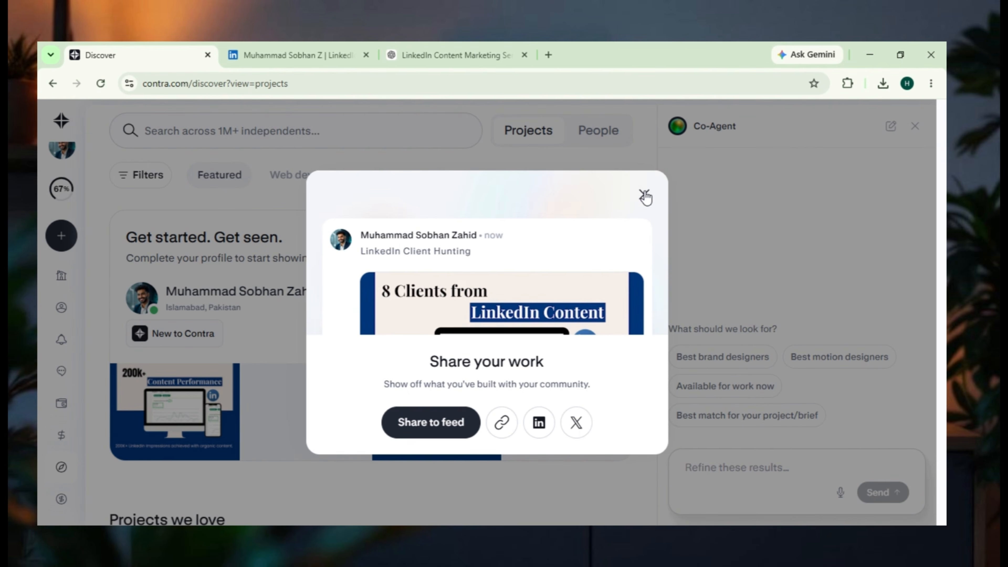
pyautogui.click(436, 422)
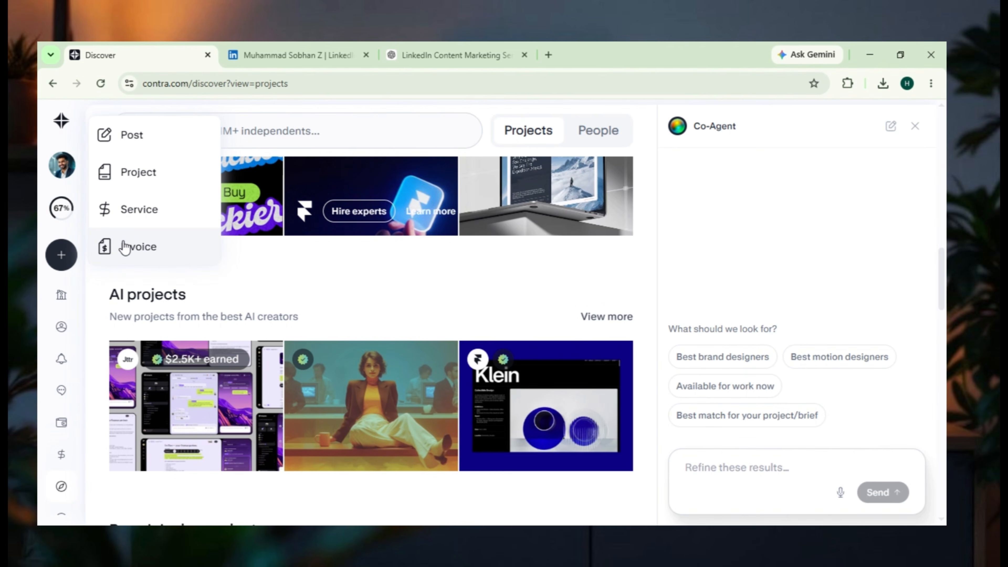
# - Look through the new service form's details and payment fields, and close it without creating a service
pyautogui.click(151, 214)
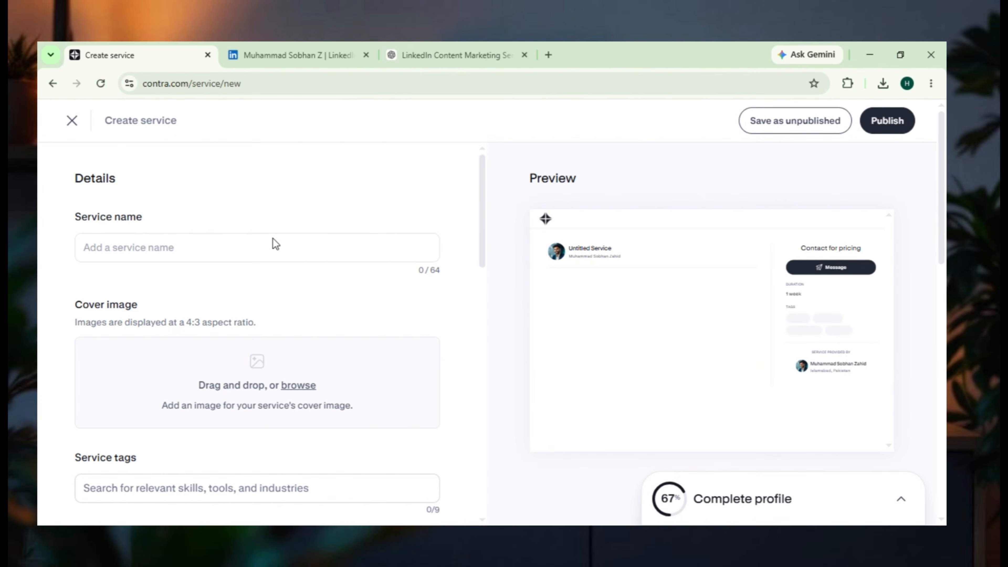
pyautogui.scroll(-10, 277, 252)
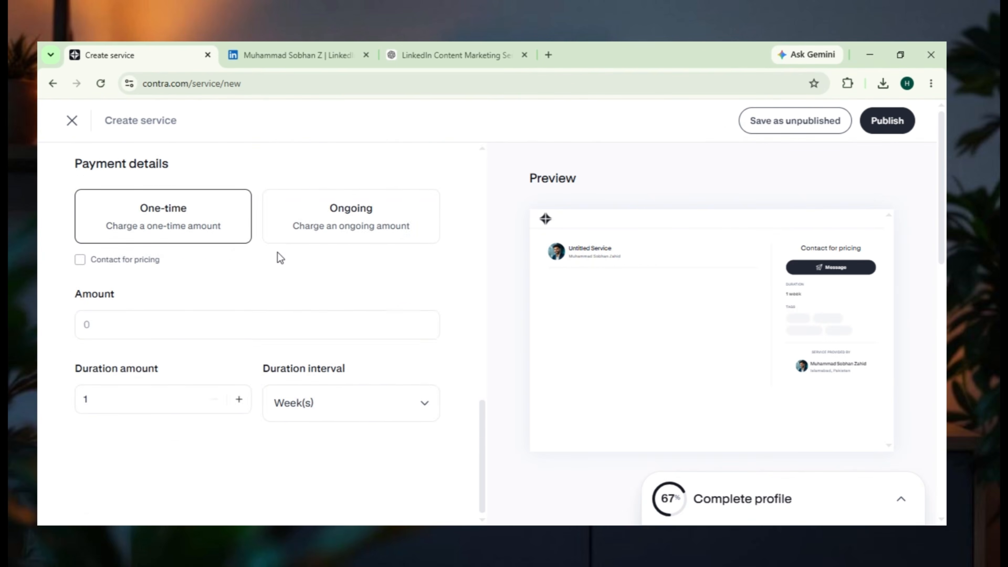
pyautogui.scroll(10, 277, 253)
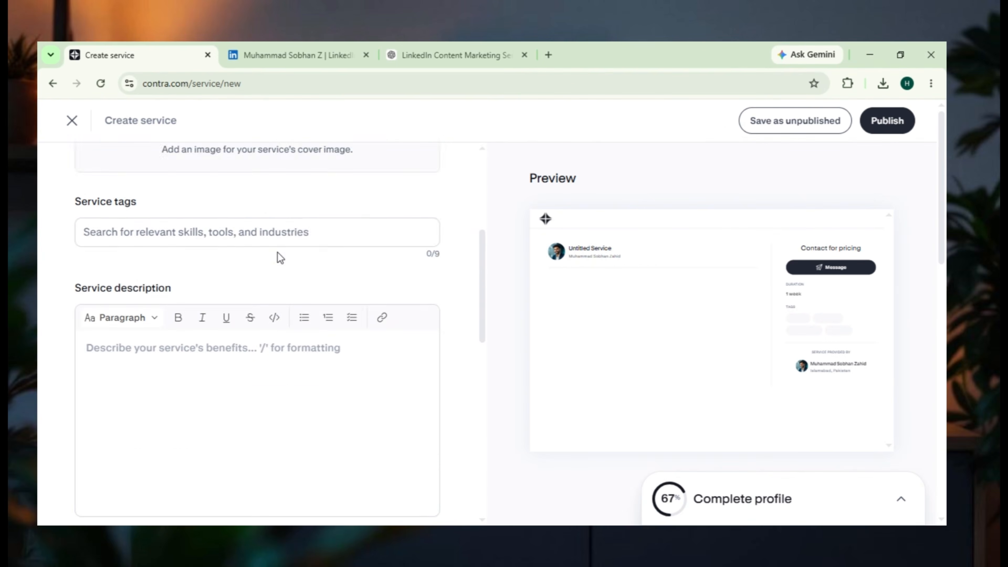
pyautogui.click(73, 122)
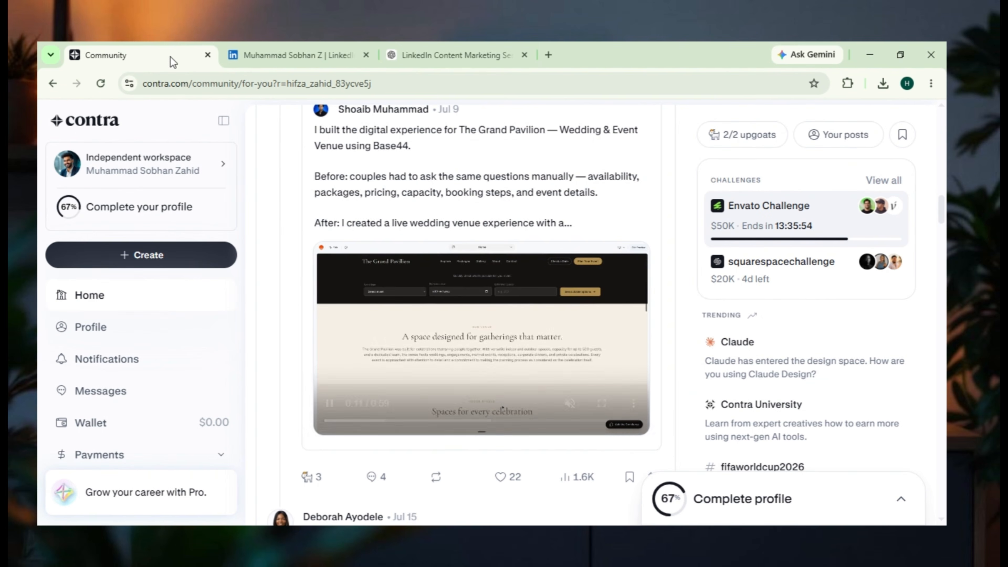
# - Open the Digital Marketer topic from the community home feed and browse its trending posts
pyautogui.click(64, 306)
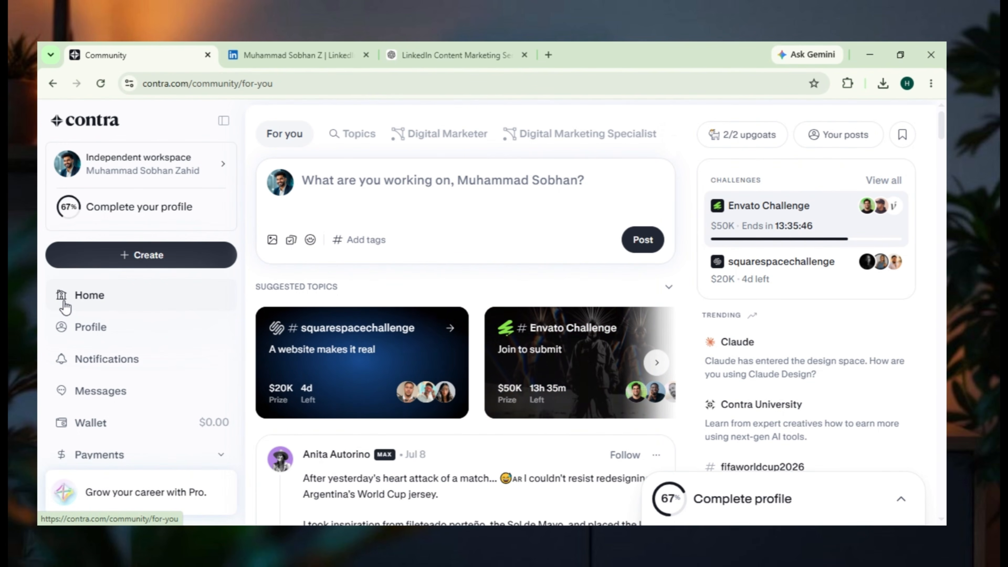
pyautogui.click(448, 136)
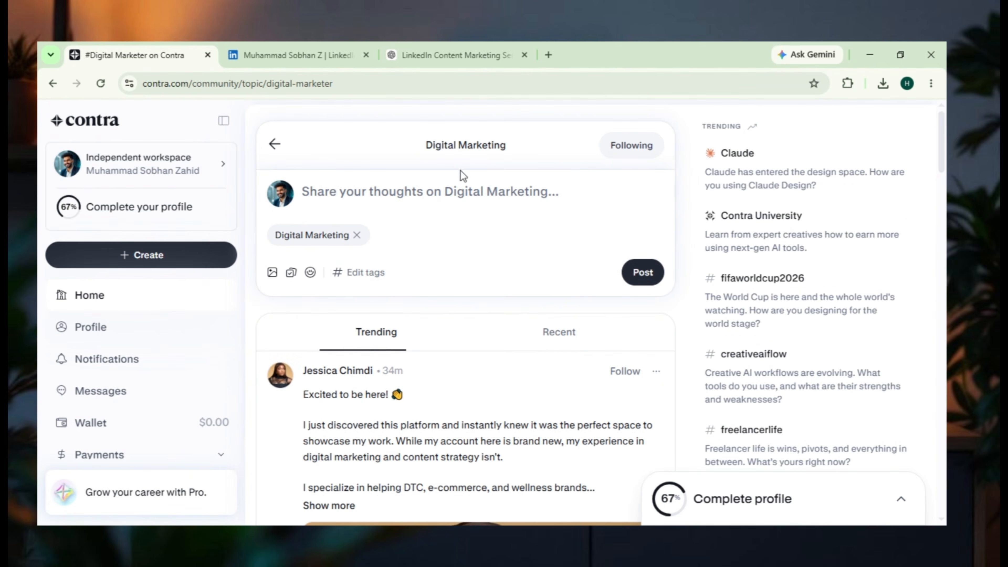
pyautogui.scroll(-5, 448, 333)
pyautogui.scroll(-15, 330, 299)
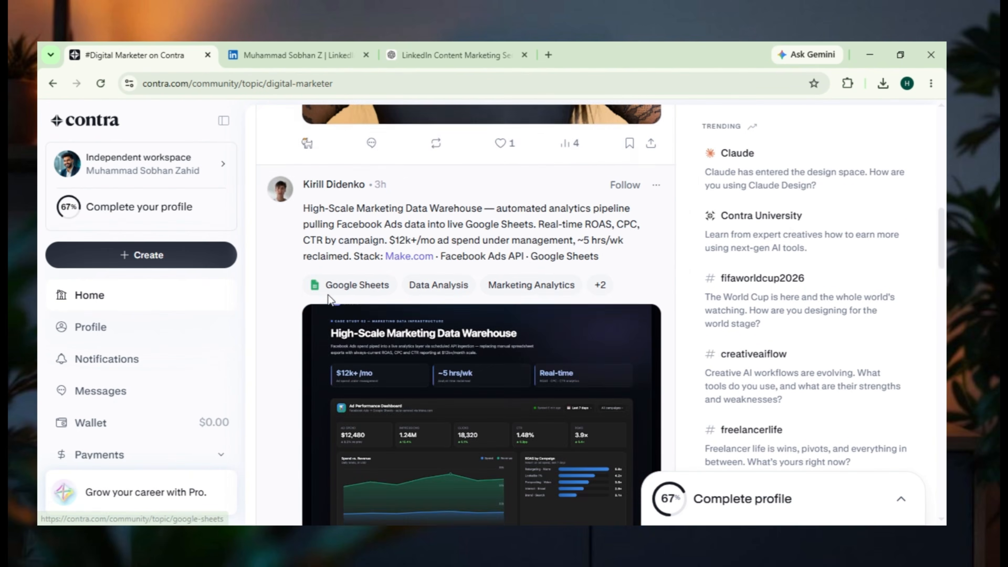
pyautogui.scroll(10, 254, 304)
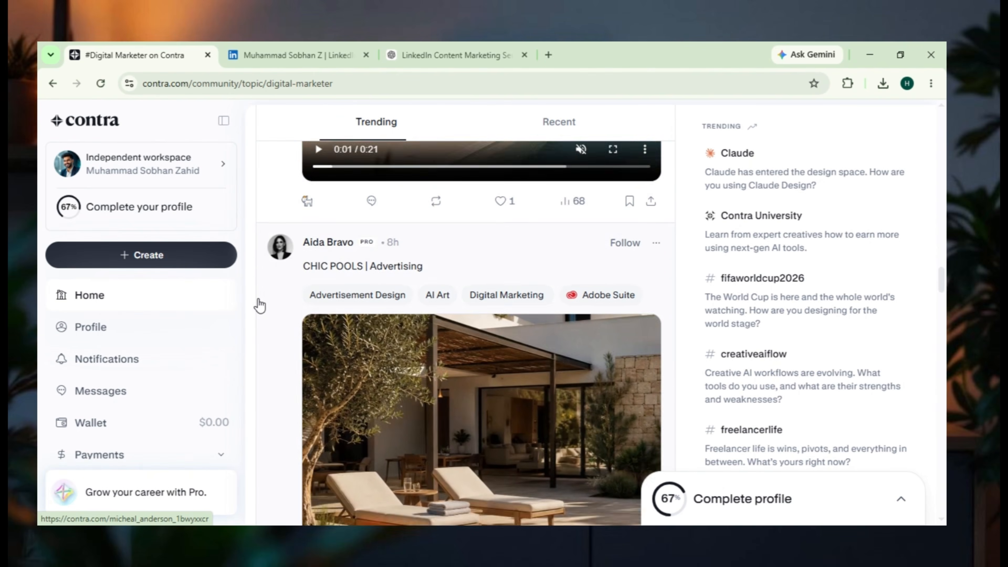
pyautogui.scroll(-6, 267, 305)
pyautogui.scroll(10, 269, 305)
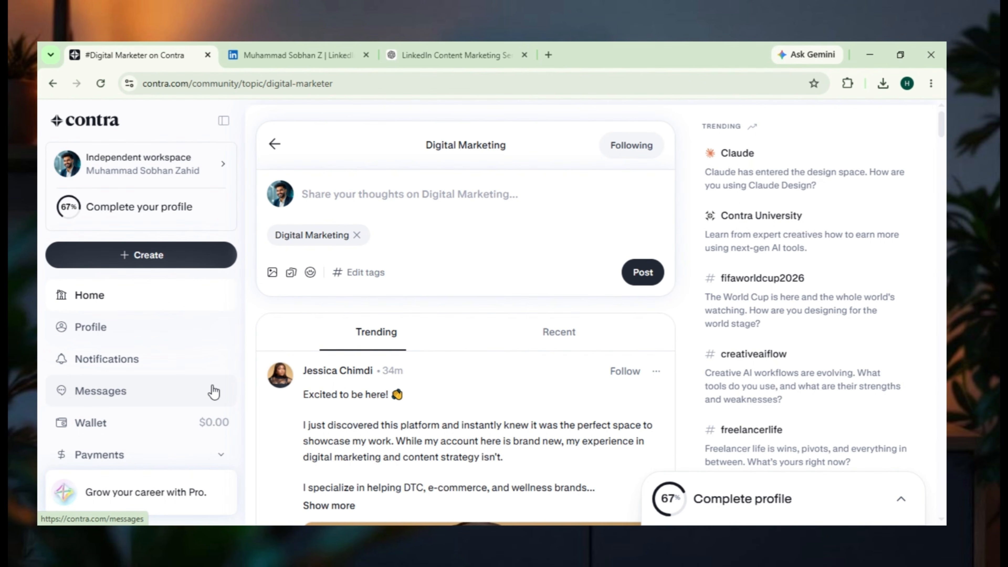
# - View the message inbox, examine a new invoice form's client, payment, fee and due-date fields, and close the form
pyautogui.click(141, 398)
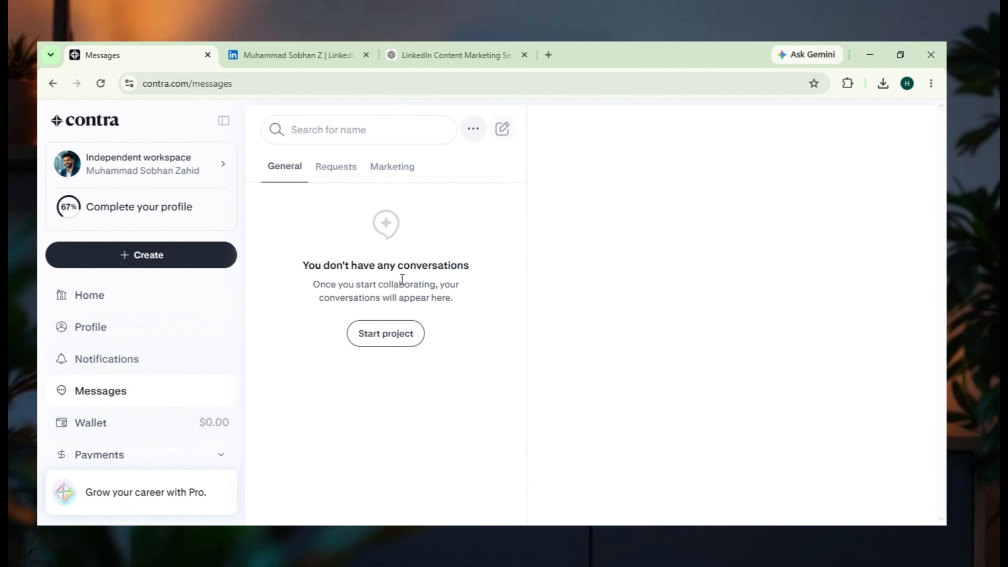
pyautogui.click(132, 256)
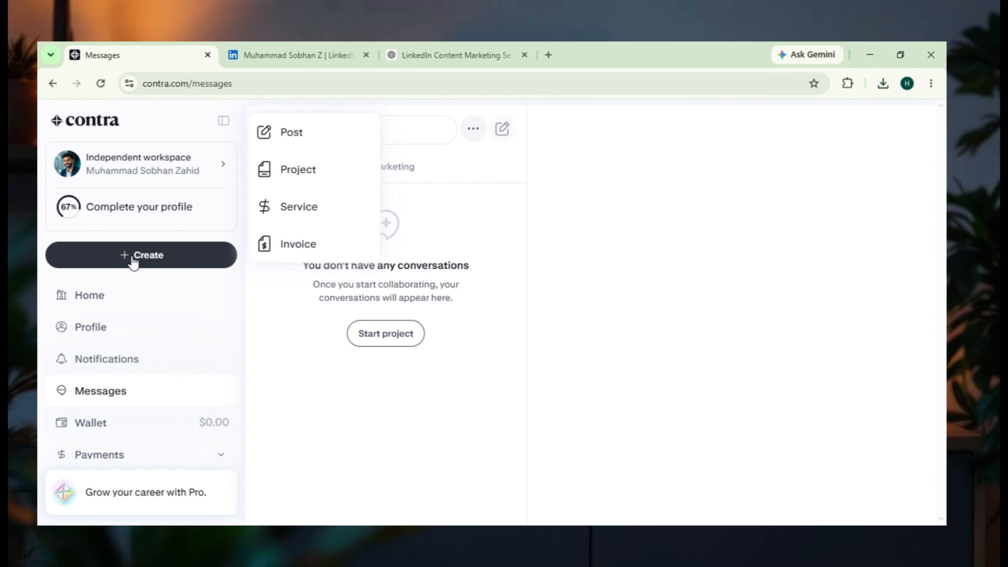
pyautogui.click(312, 245)
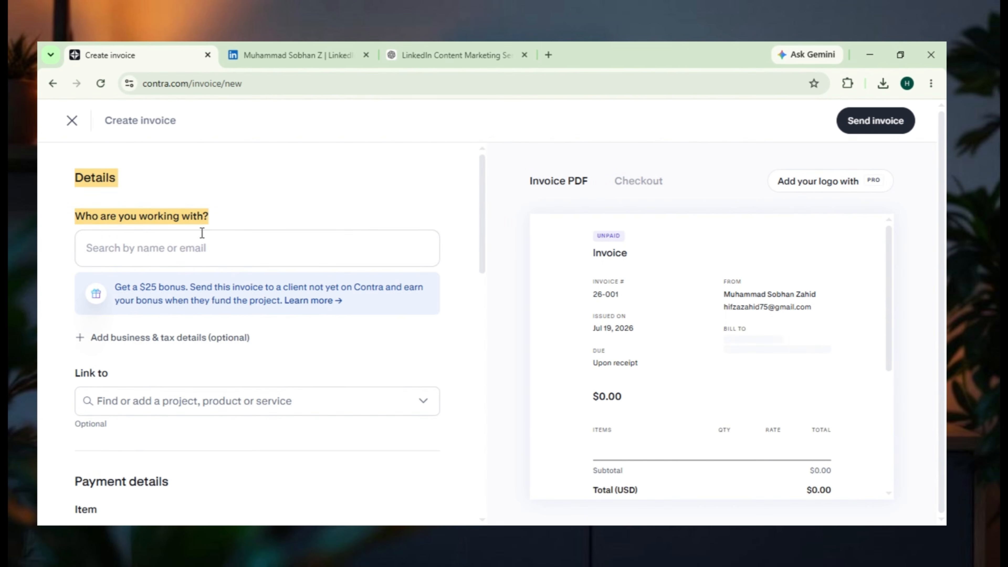
pyautogui.scroll(-5, 202, 233)
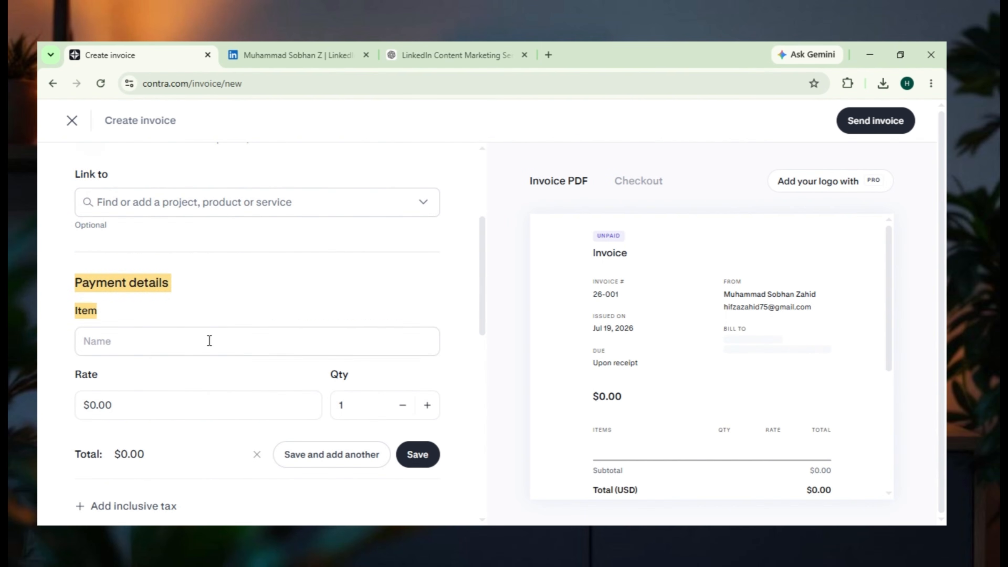
pyautogui.scroll(-3, 159, 345)
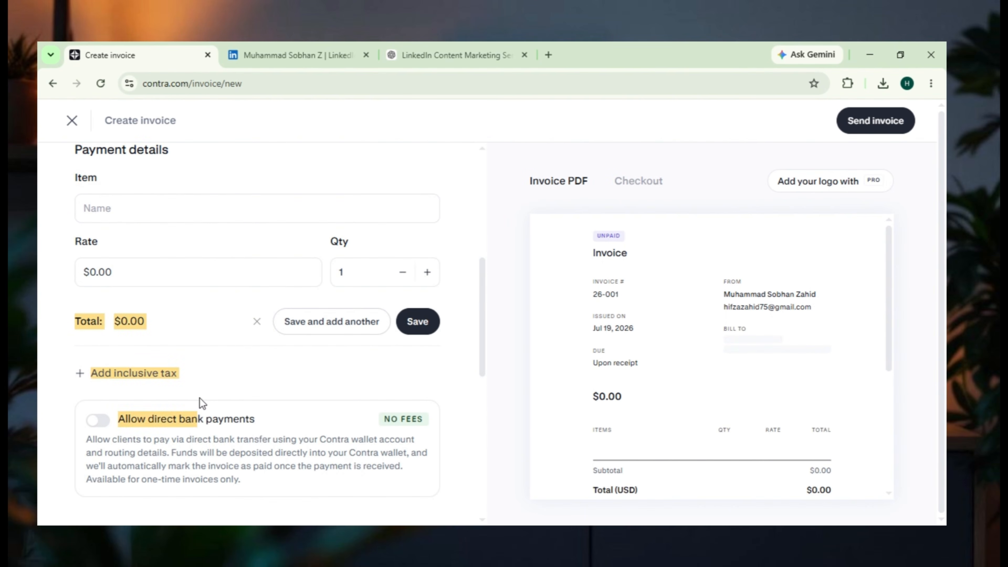
pyautogui.scroll(-8, 202, 402)
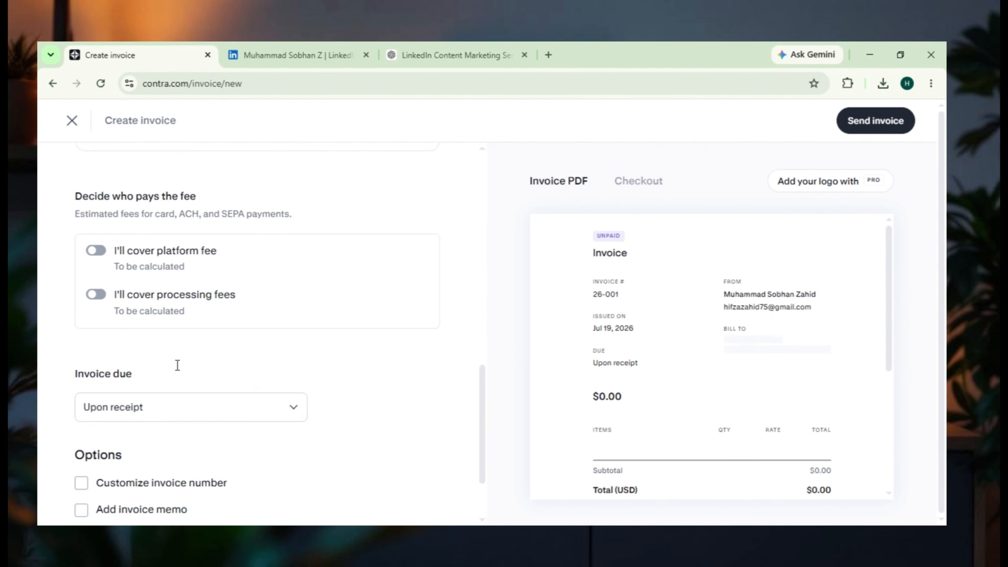
pyautogui.scroll(-3, 178, 365)
pyautogui.scroll(6, 189, 367)
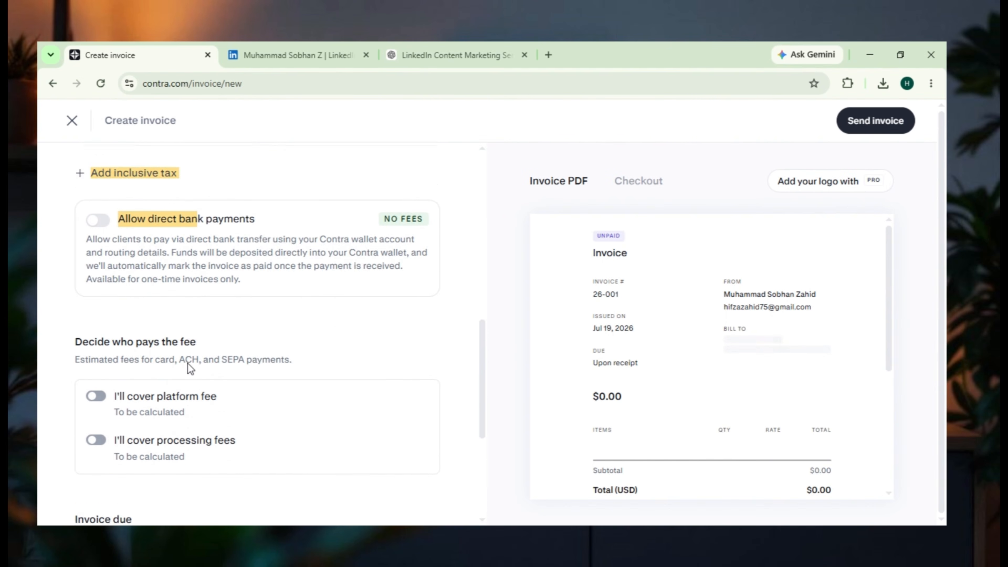
pyautogui.scroll(5, 190, 367)
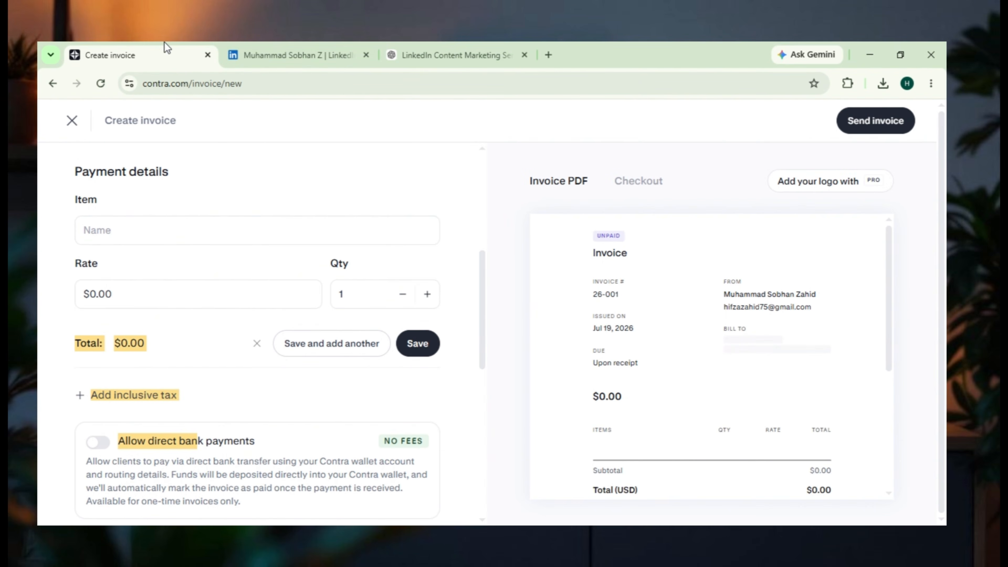
pyautogui.click(76, 136)
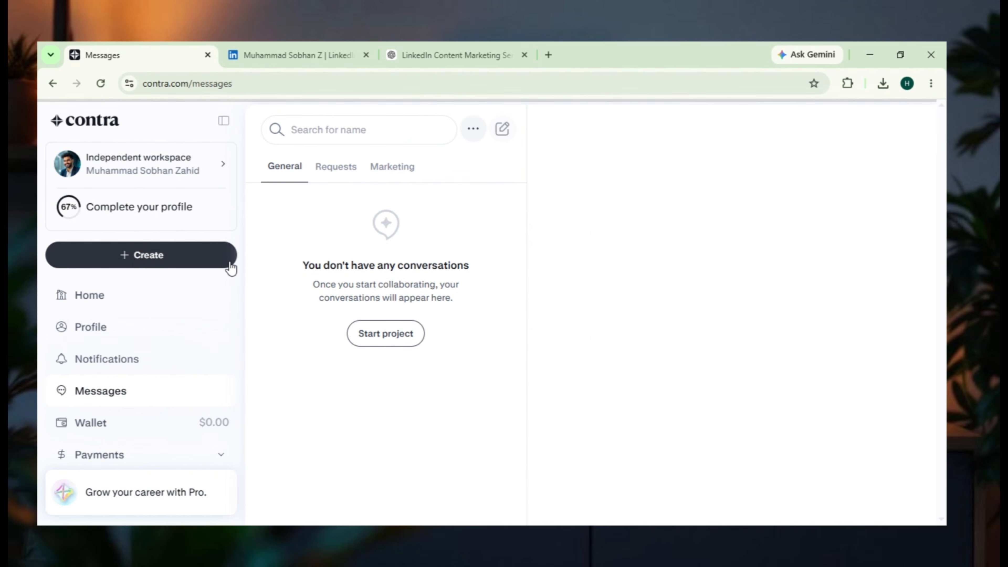